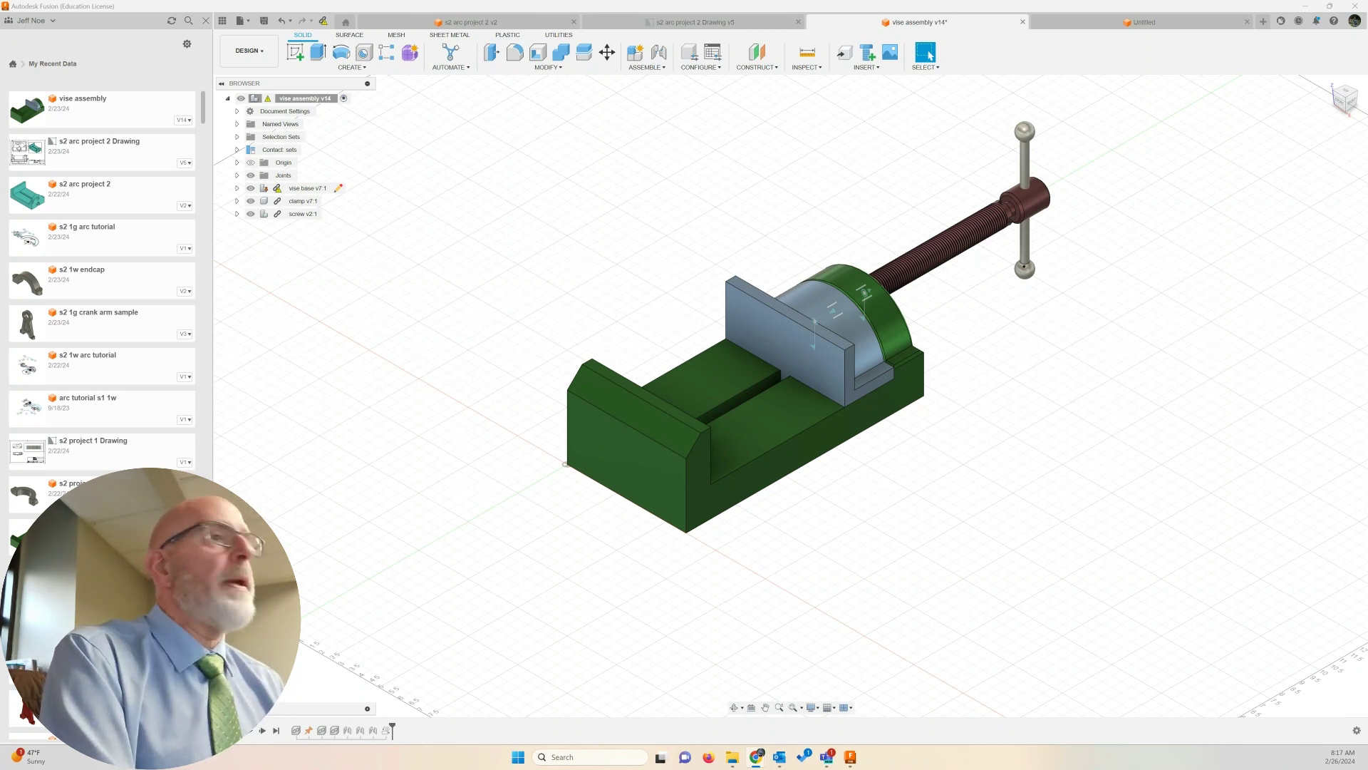
Examine the finished s2 arc project 2 model and the dimensions on its drawing.
{"action": "left_click", "coordinate": [468, 22]}
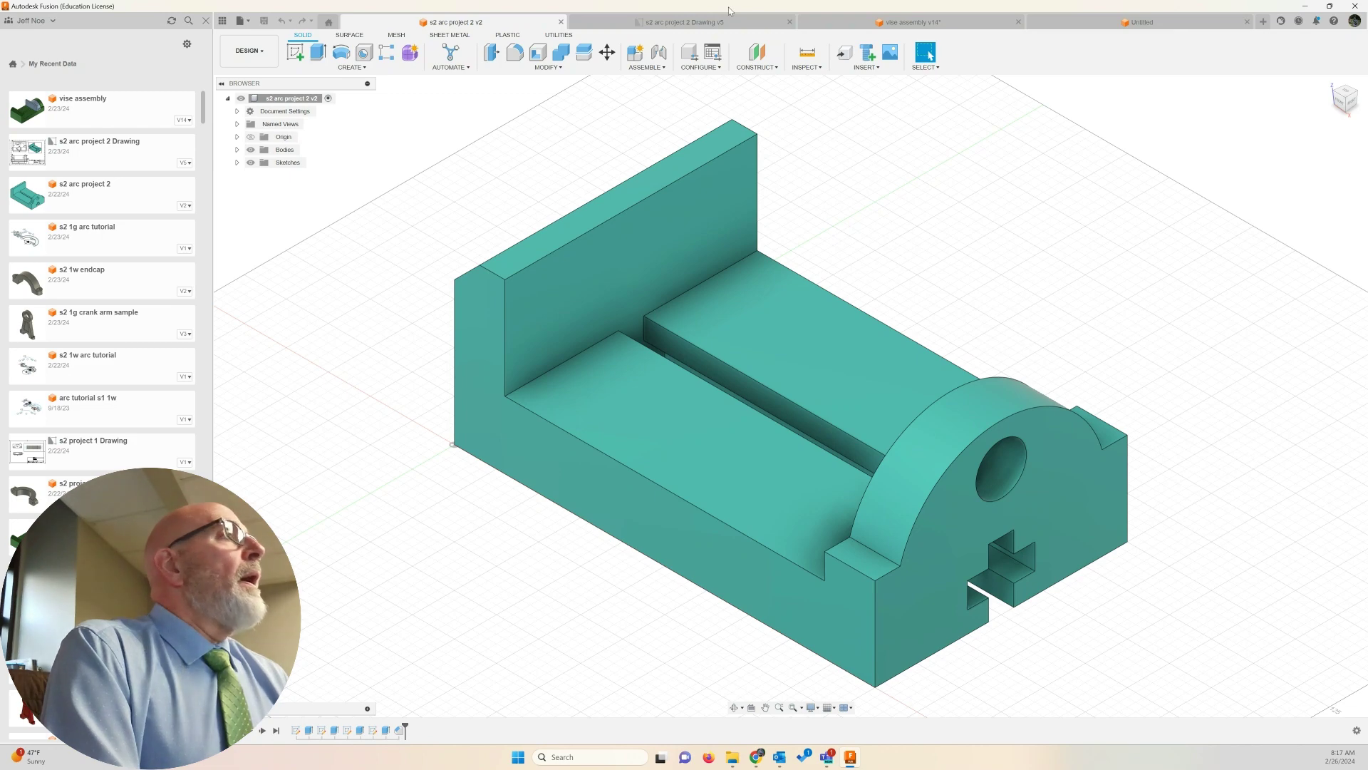
{"action": "left_click", "coordinate": [727, 29]}
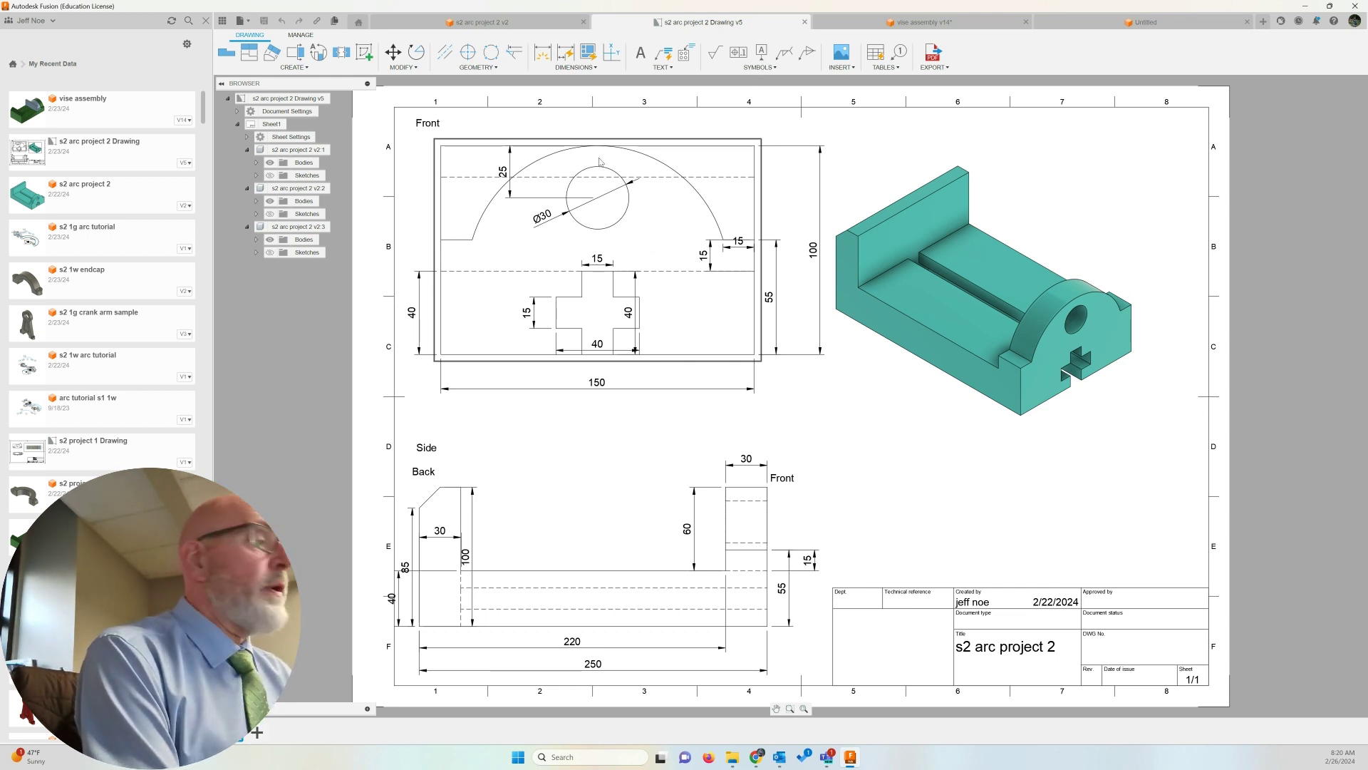
In the untitled design, sketch a 250 mm wide by 40 mm high rectangle on the front plane, starting at the origin.
{"action": "left_click", "coordinate": [1092, 20]}
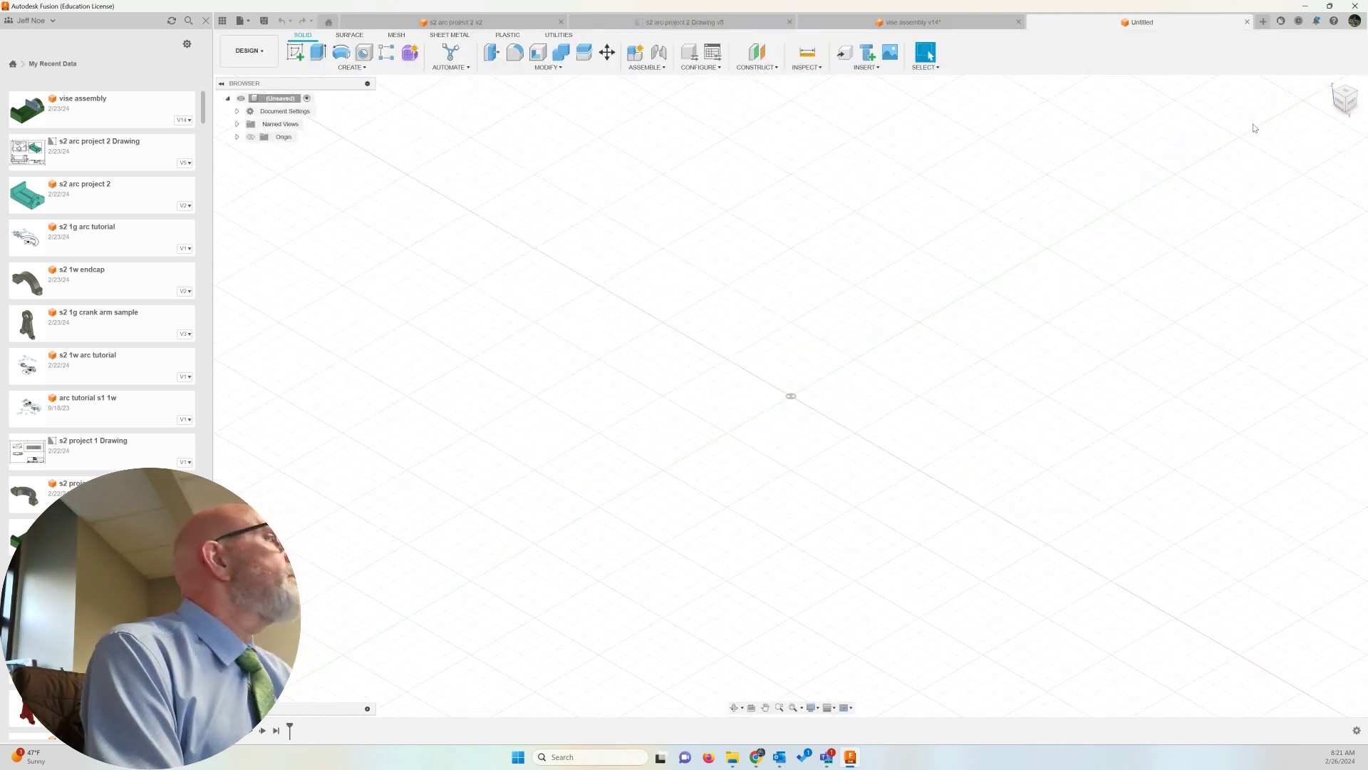
{"action": "left_click", "coordinate": [296, 52]}
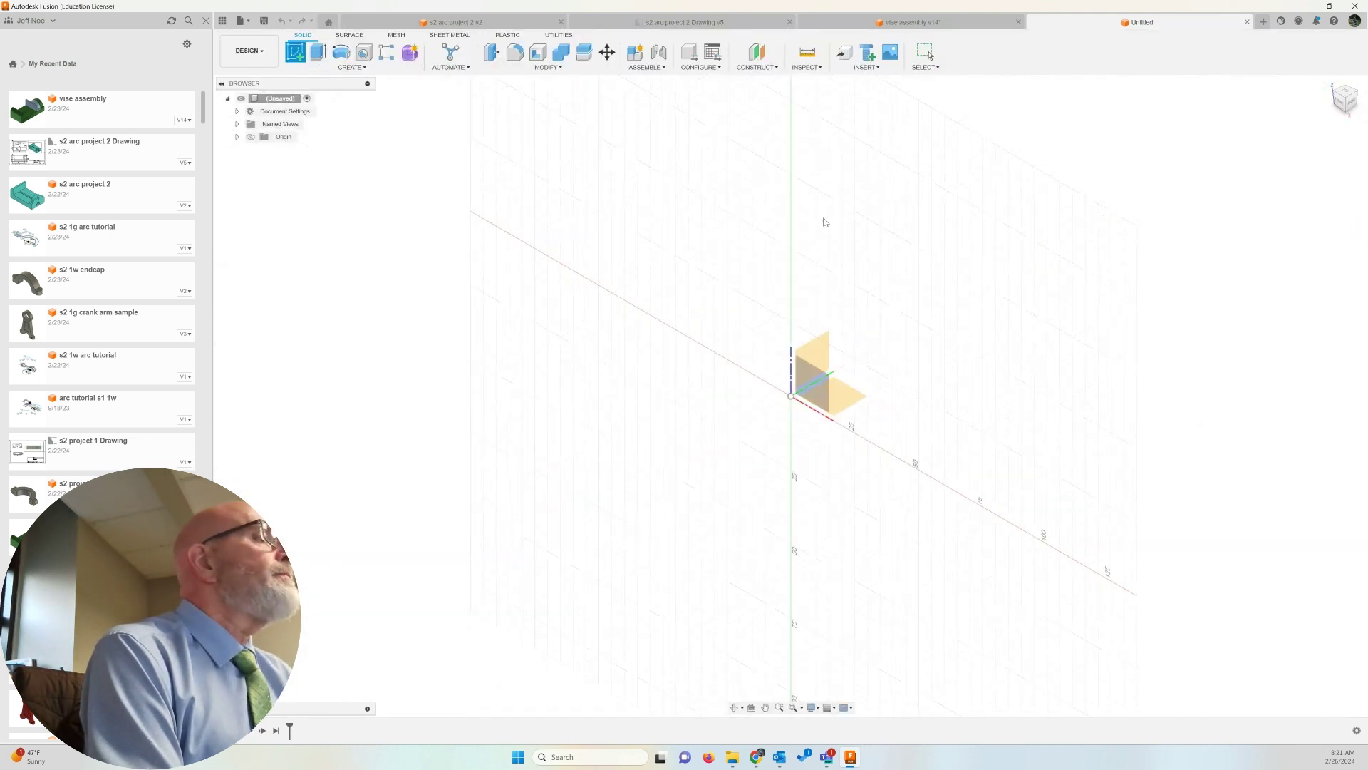
{"action": "left_click", "coordinate": [818, 391]}
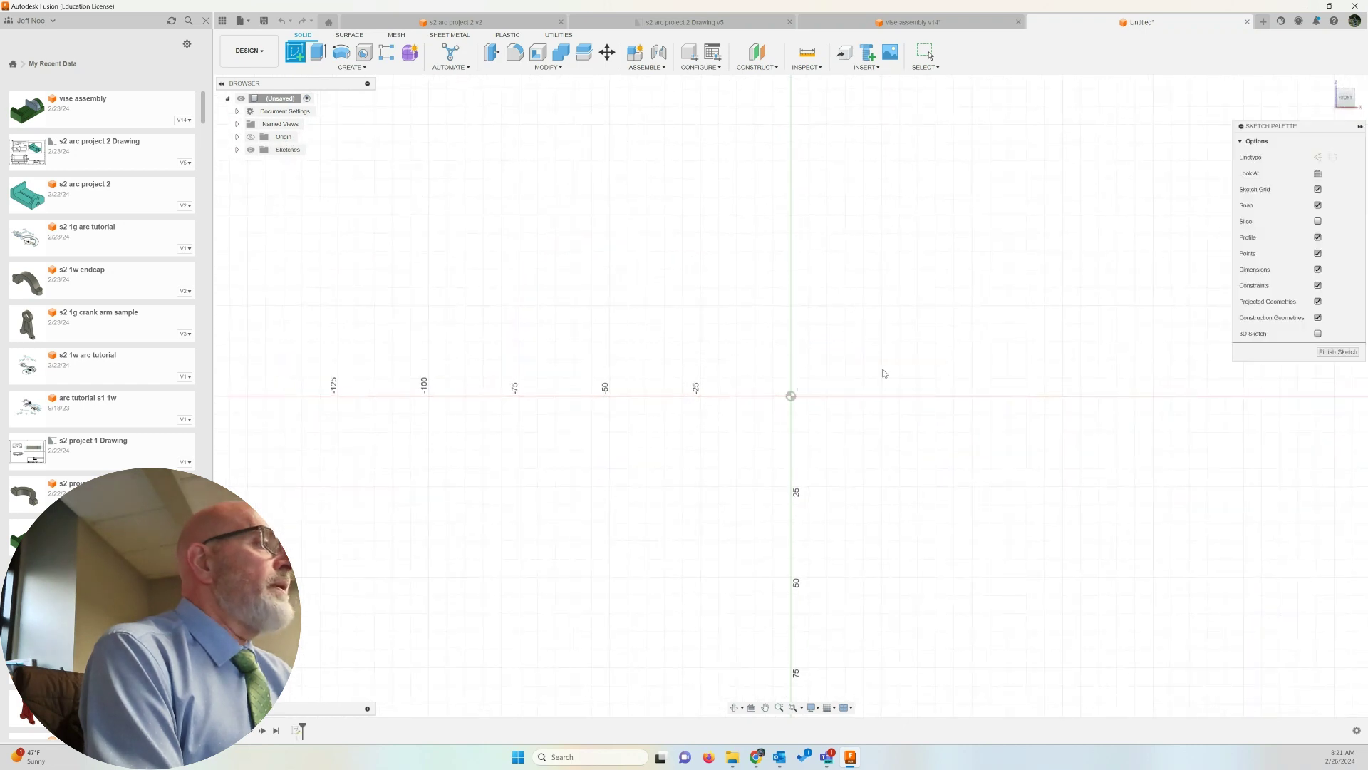
{"action": "left_click", "coordinate": [319, 52]}
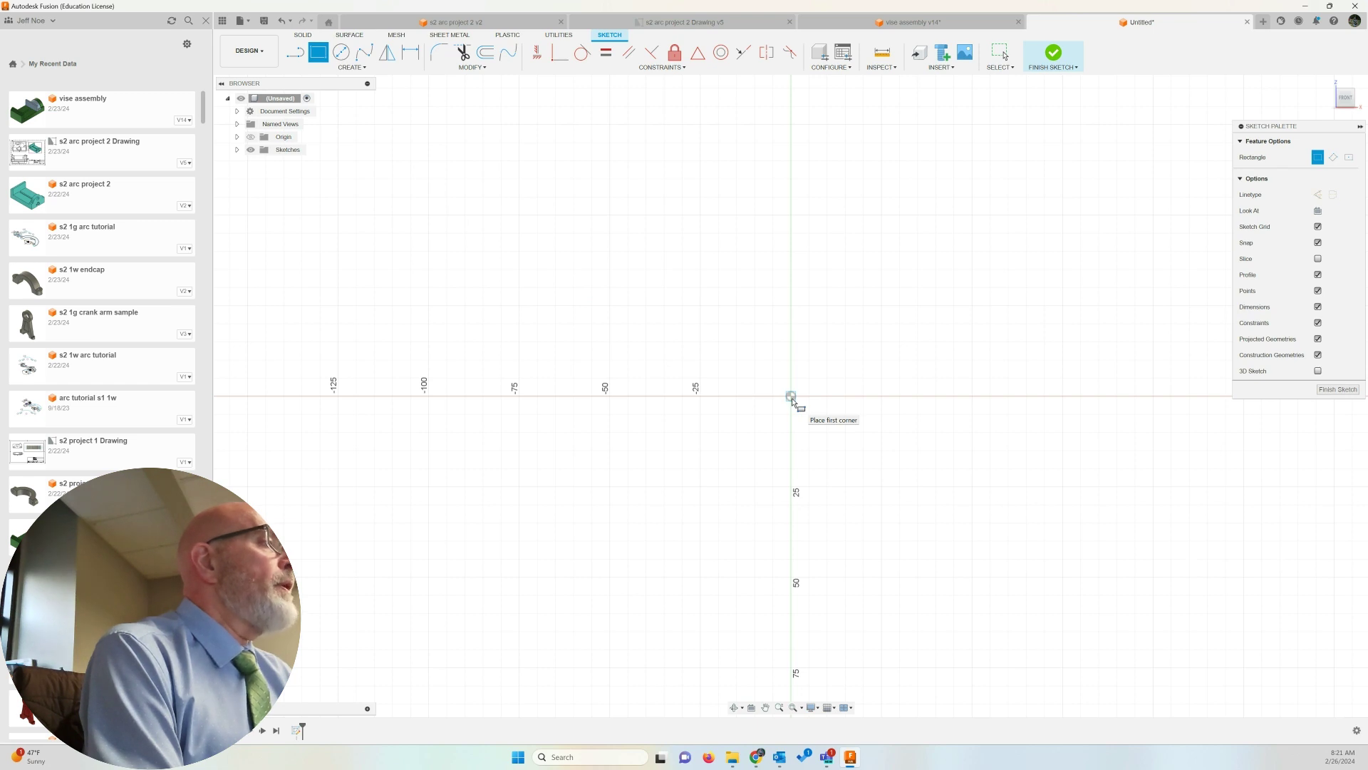
{"action": "left_click", "coordinate": [791, 397]}
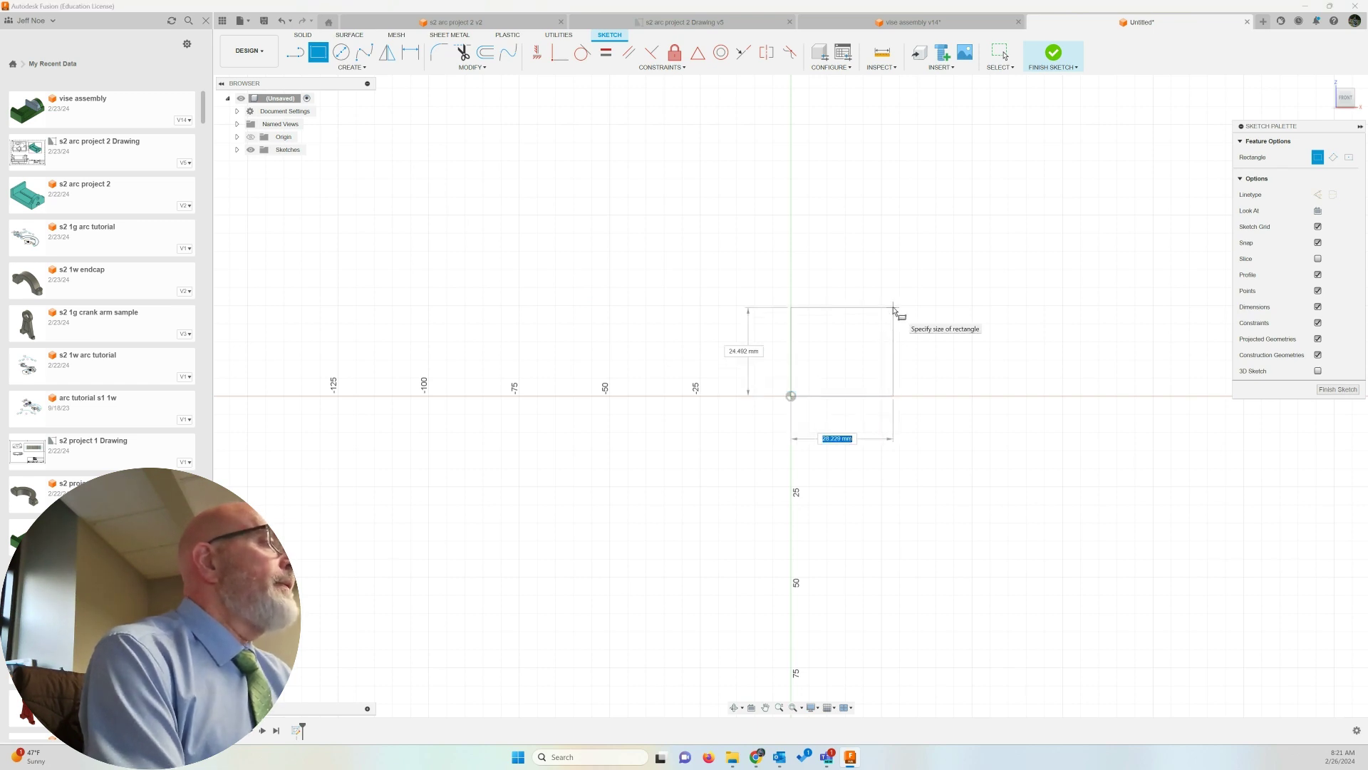
{"action": "type", "text": "100"}
{"action": "key", "text": "Tab"}
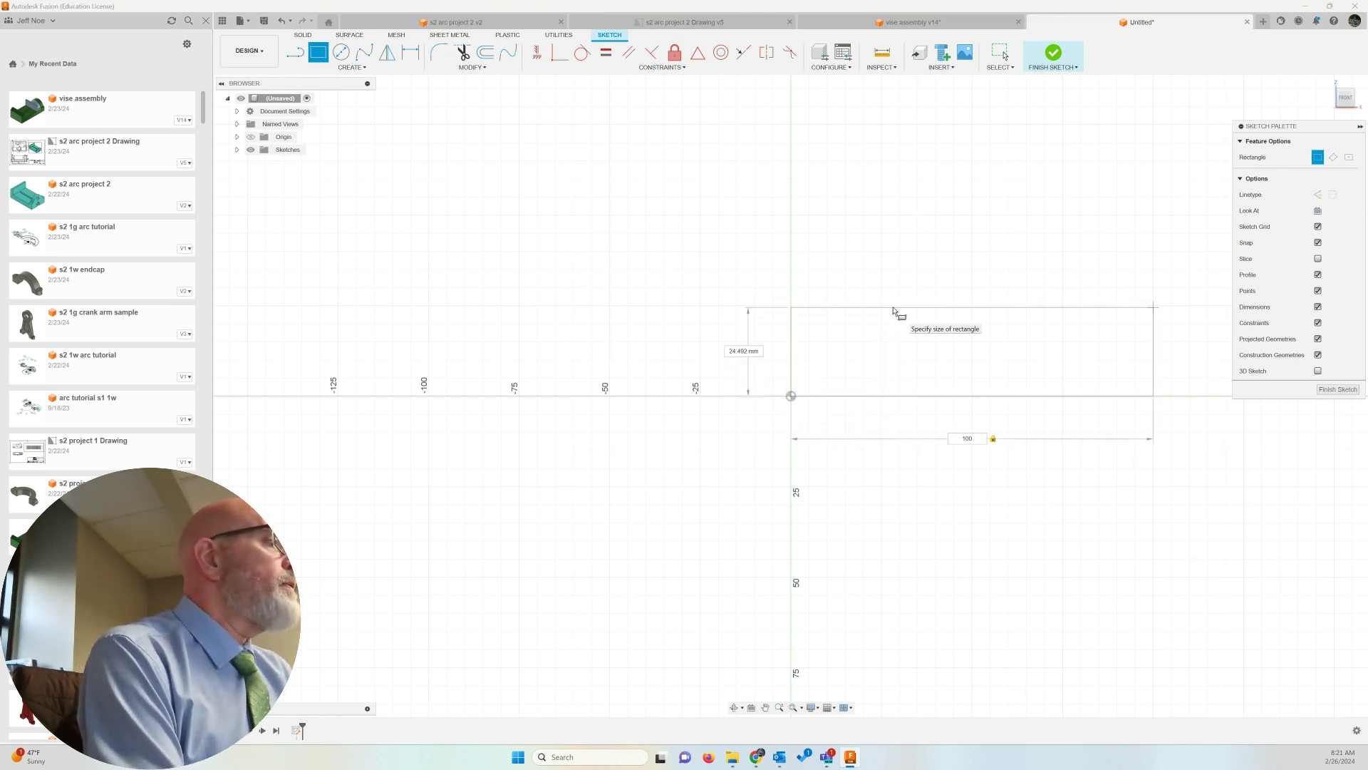
{"action": "key", "text": "BackSpace"}
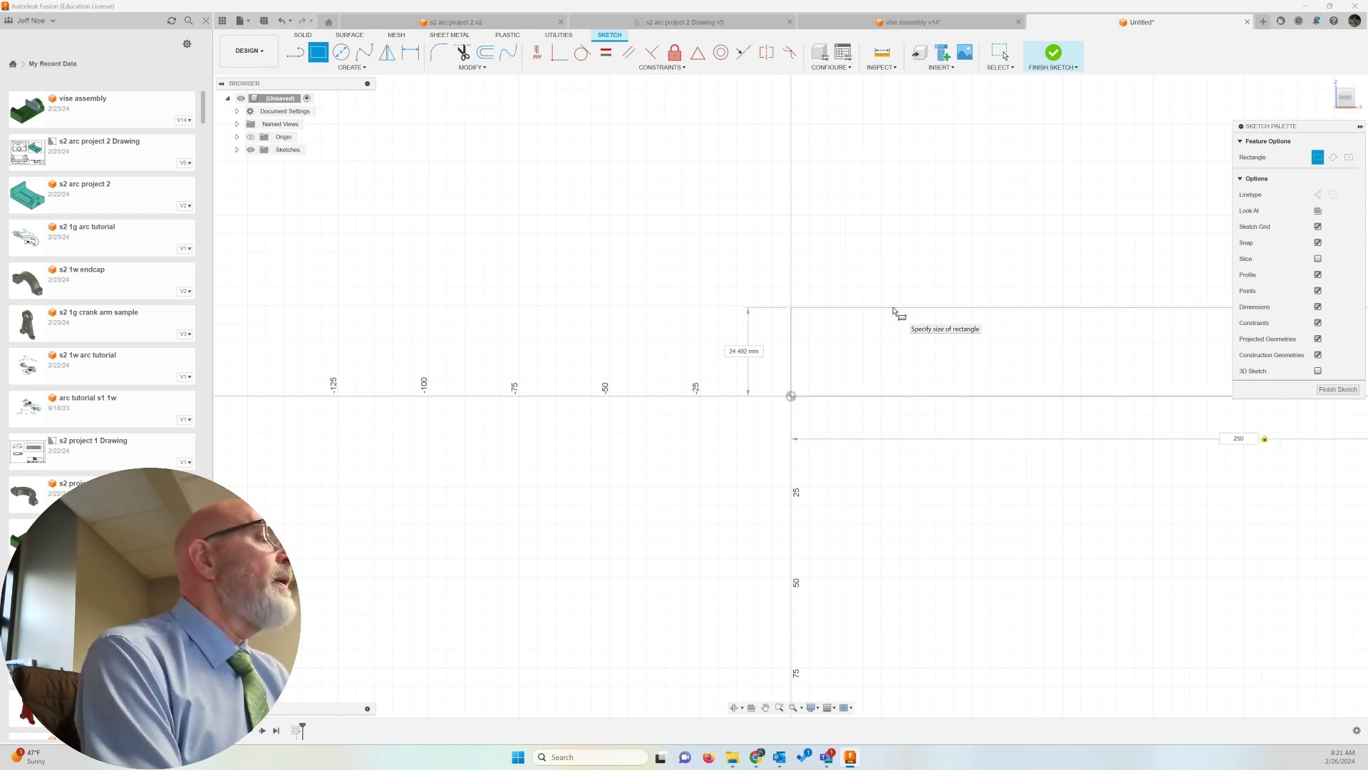
{"action": "key", "text": "Tab"}
{"action": "type", "text": "4"}
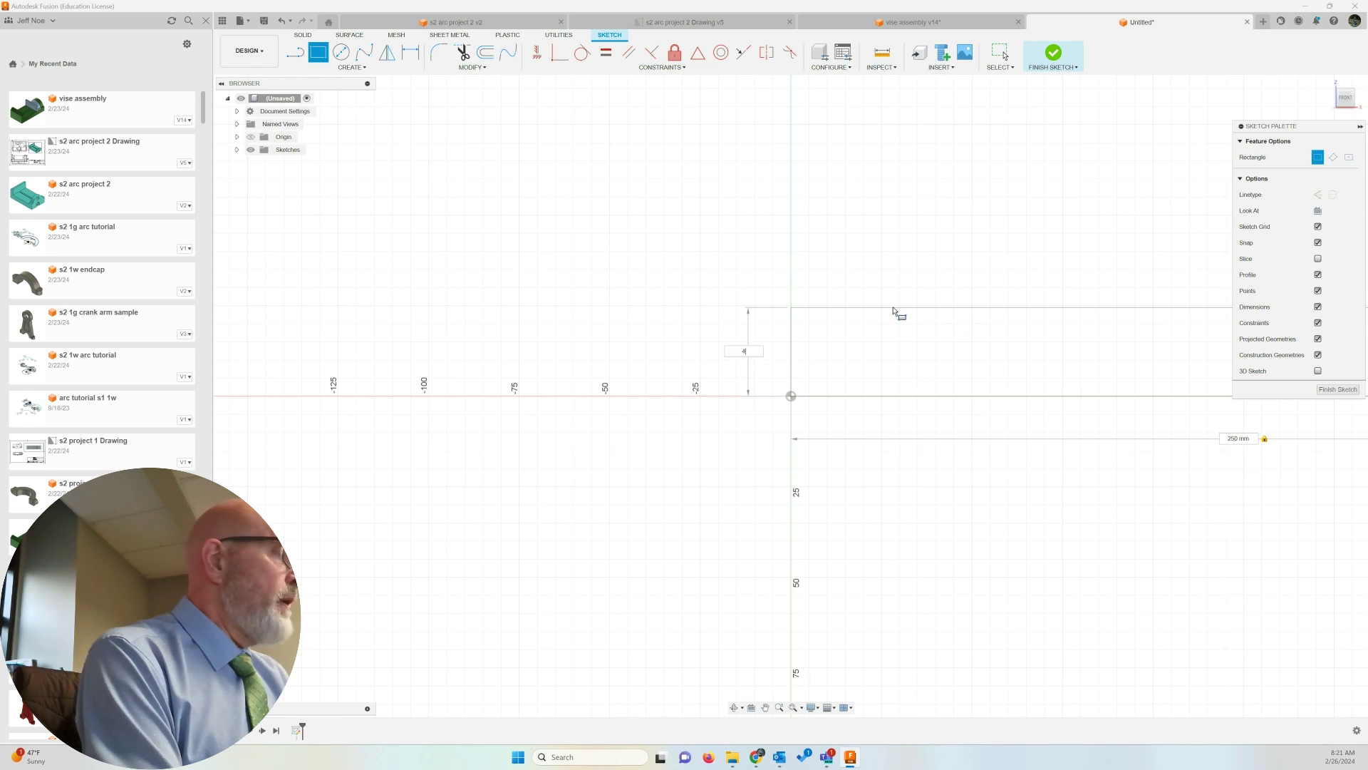
{"action": "type", "text": "0"}
{"action": "key", "text": "Return"}
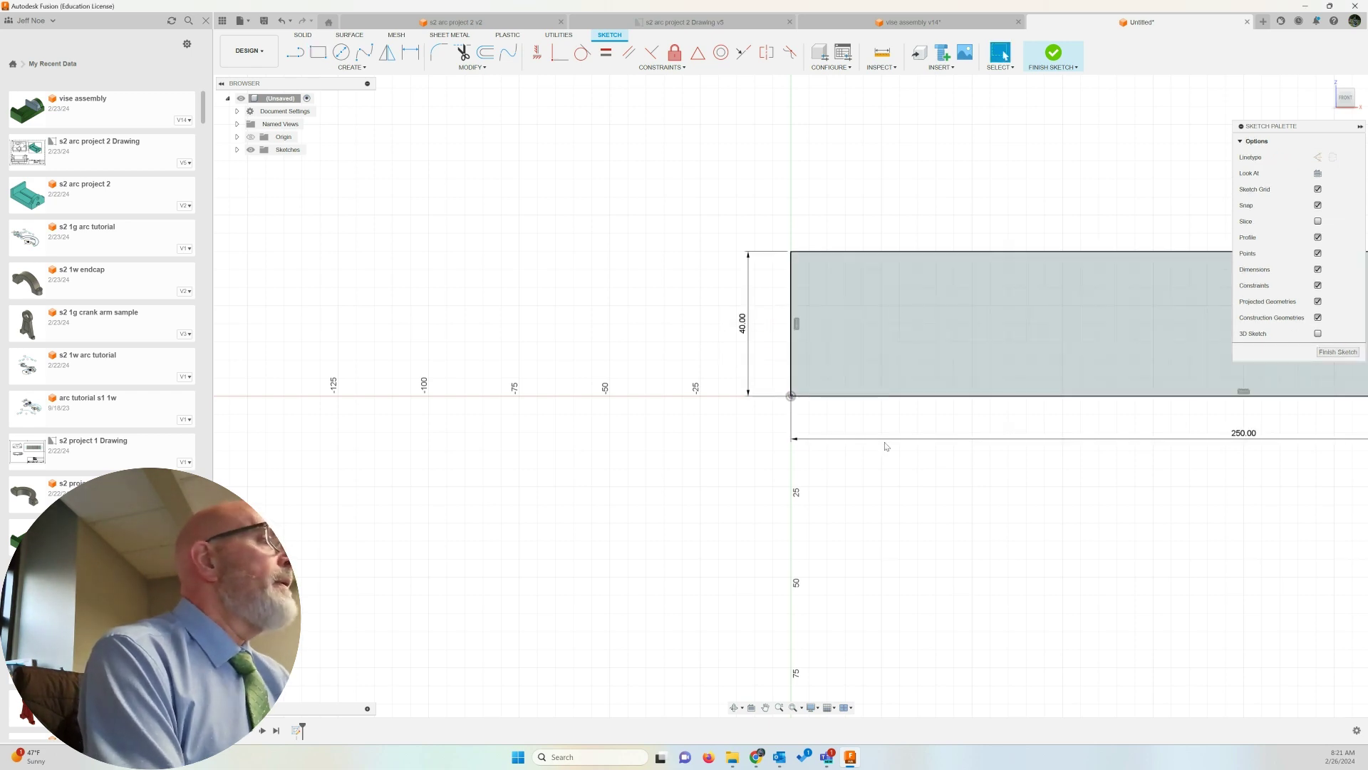
Sketch a second rectangle 30 mm wide and 100 mm high, starting from the same origin corner.
{"action": "left_click", "coordinate": [794, 708]}
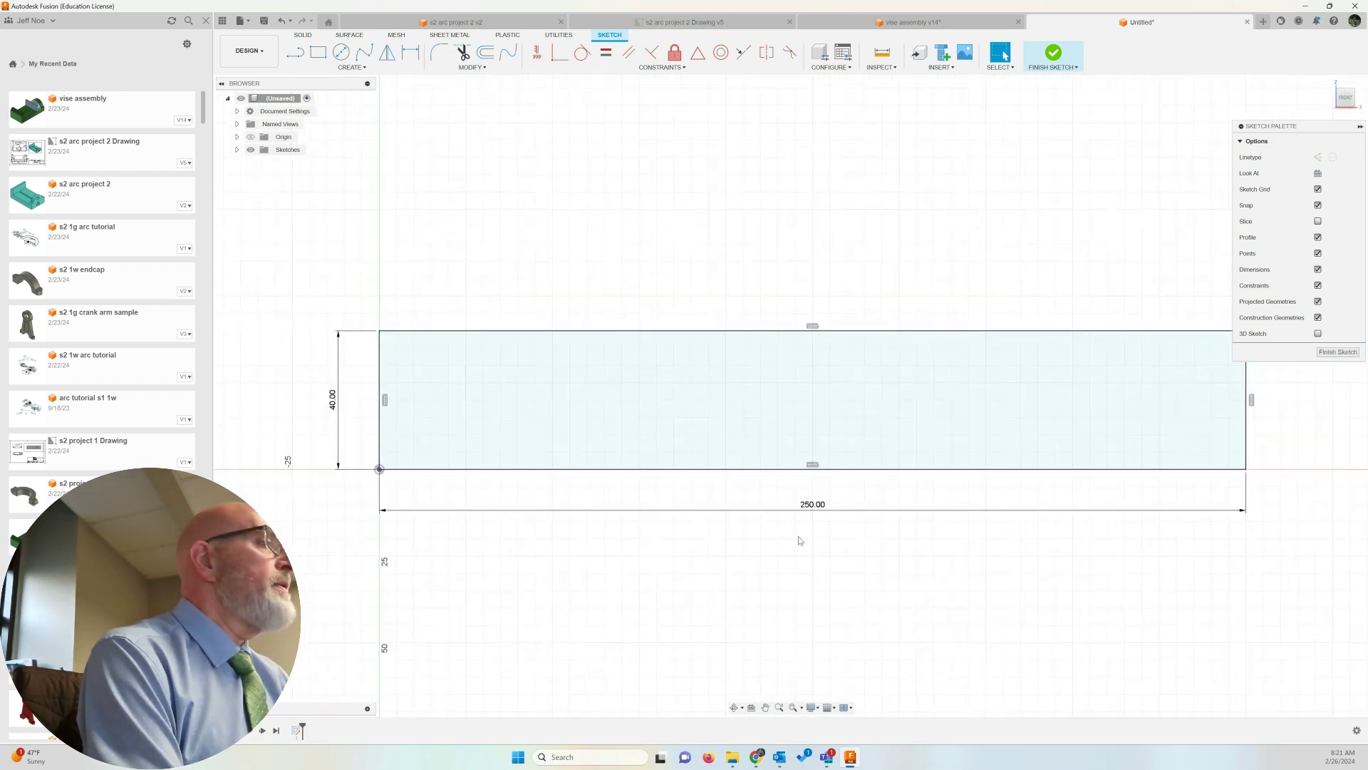
{"action": "left_click", "coordinate": [319, 54]}
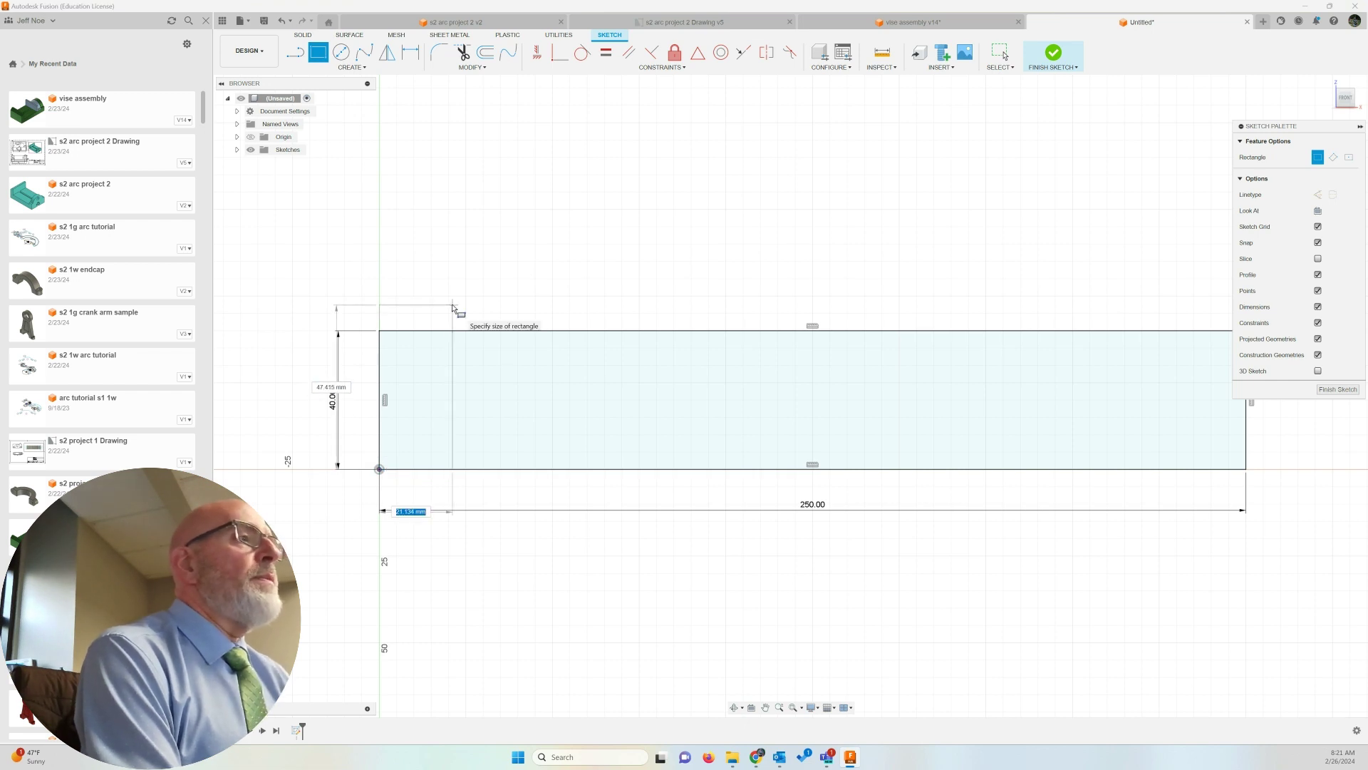
{"action": "type", "text": "30"}
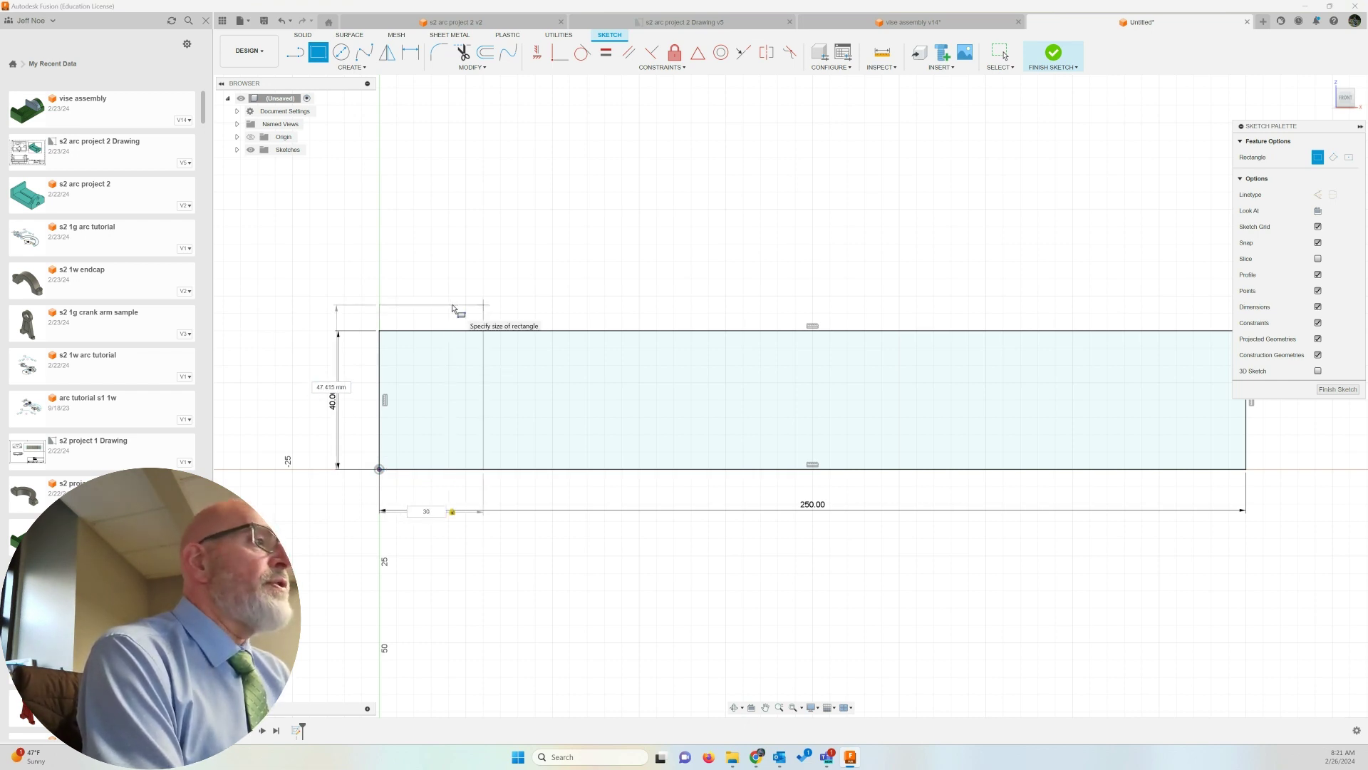
{"action": "key", "text": "Tab"}
{"action": "type", "text": "1"}
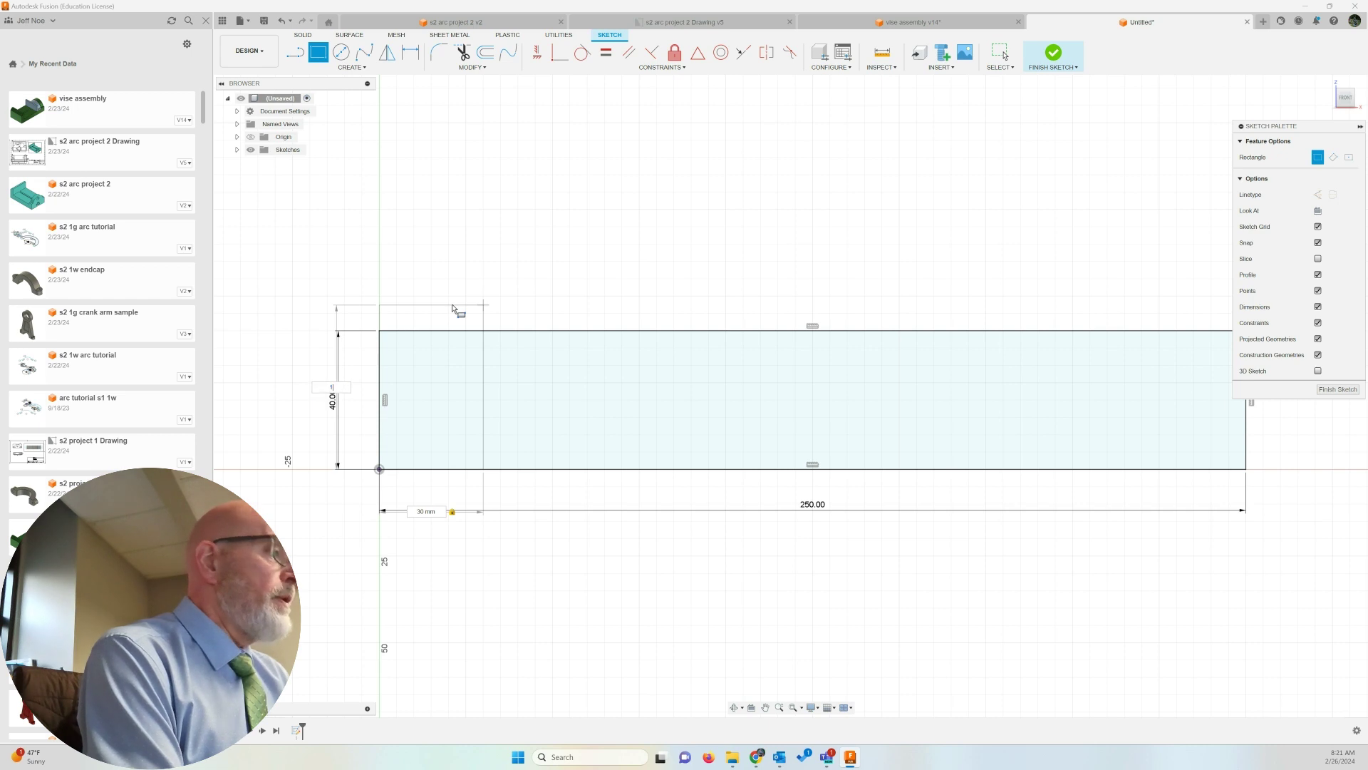
{"action": "key", "text": "Tab"}
{"action": "key", "text": "Return"}
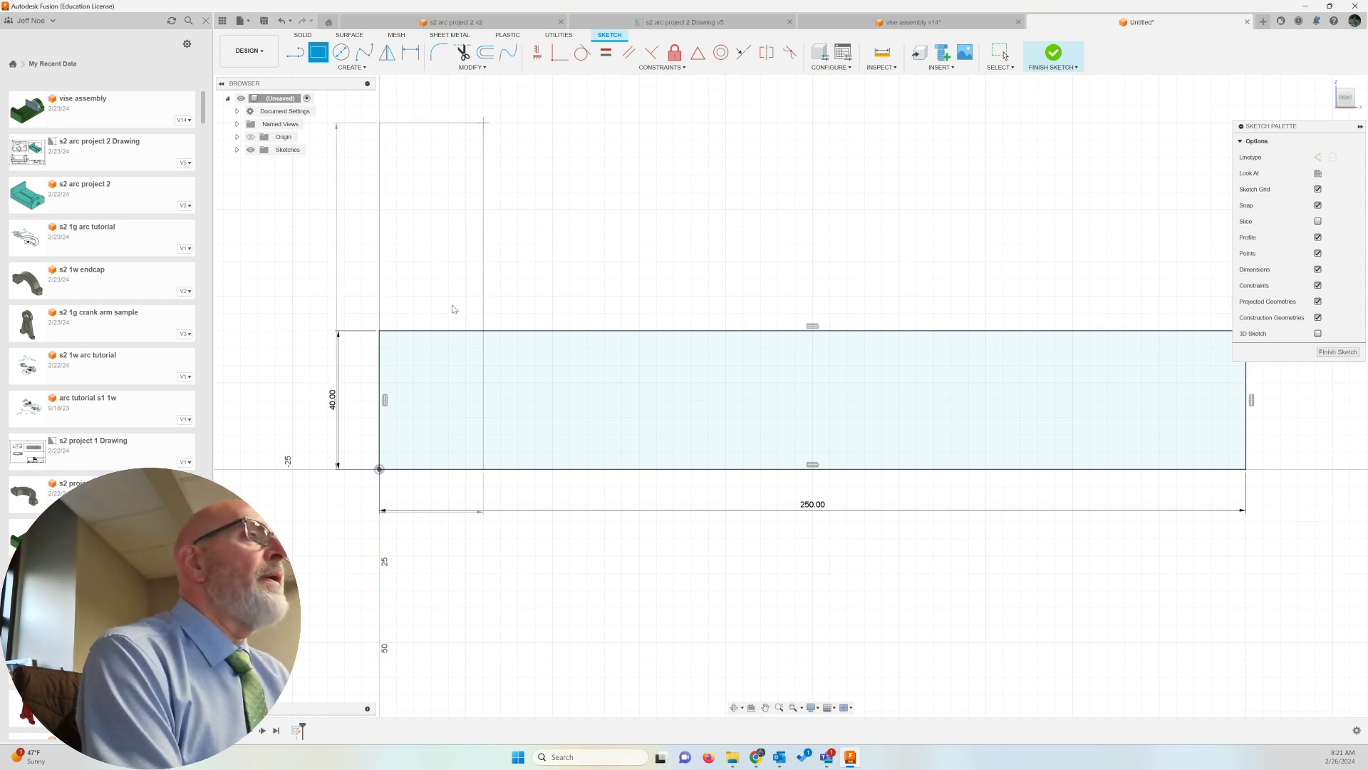
{"action": "key", "text": "Escape"}
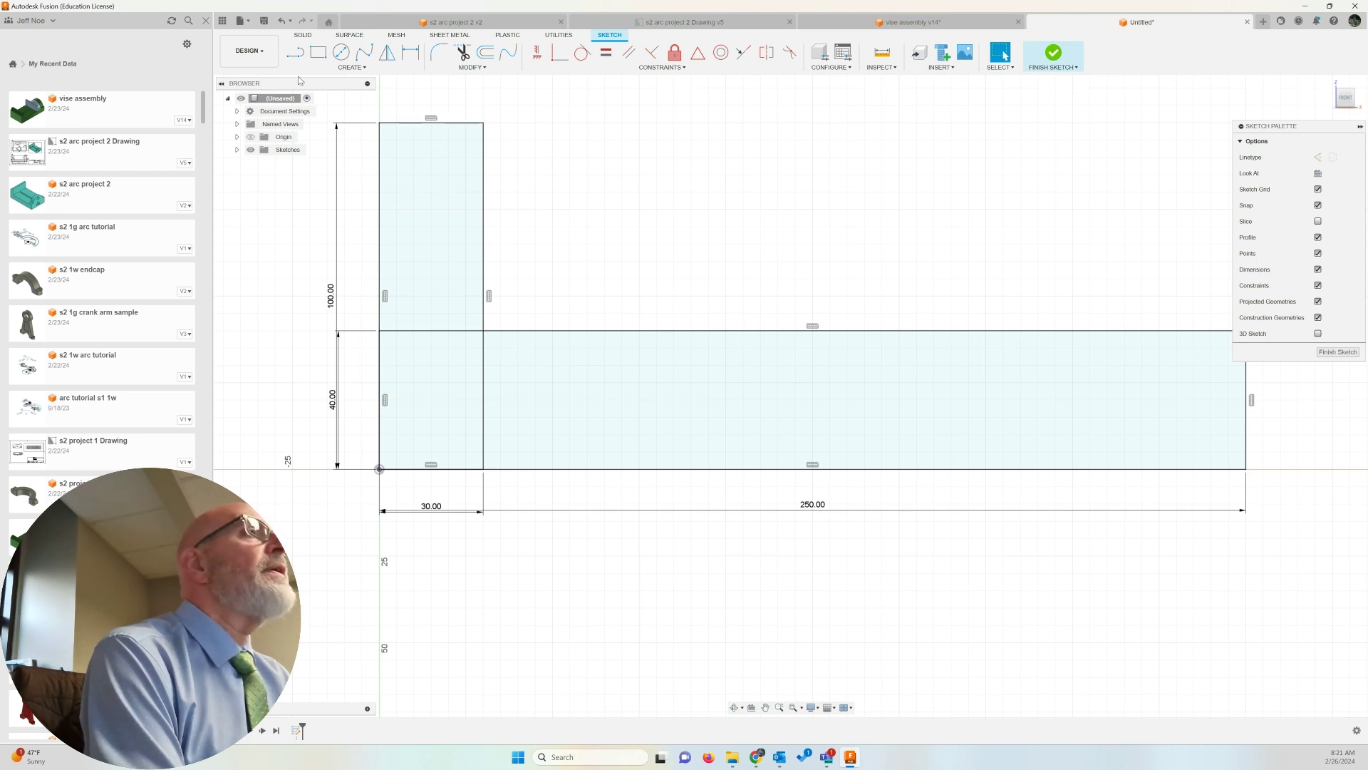
Trim the two overlapping inner line segments to leave one L-shaped profile, and finish the sketch.
{"action": "left_click", "coordinate": [462, 54]}
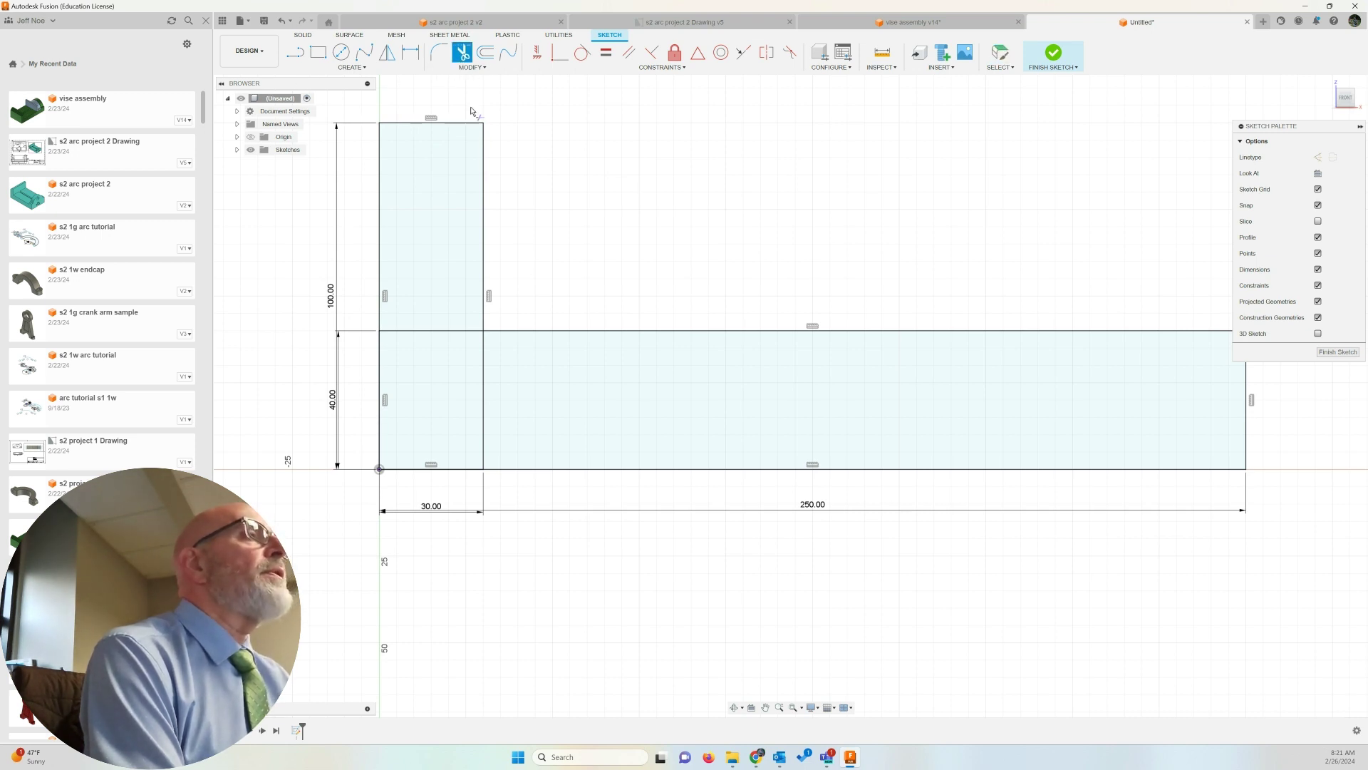
{"action": "left_click", "coordinate": [452, 333]}
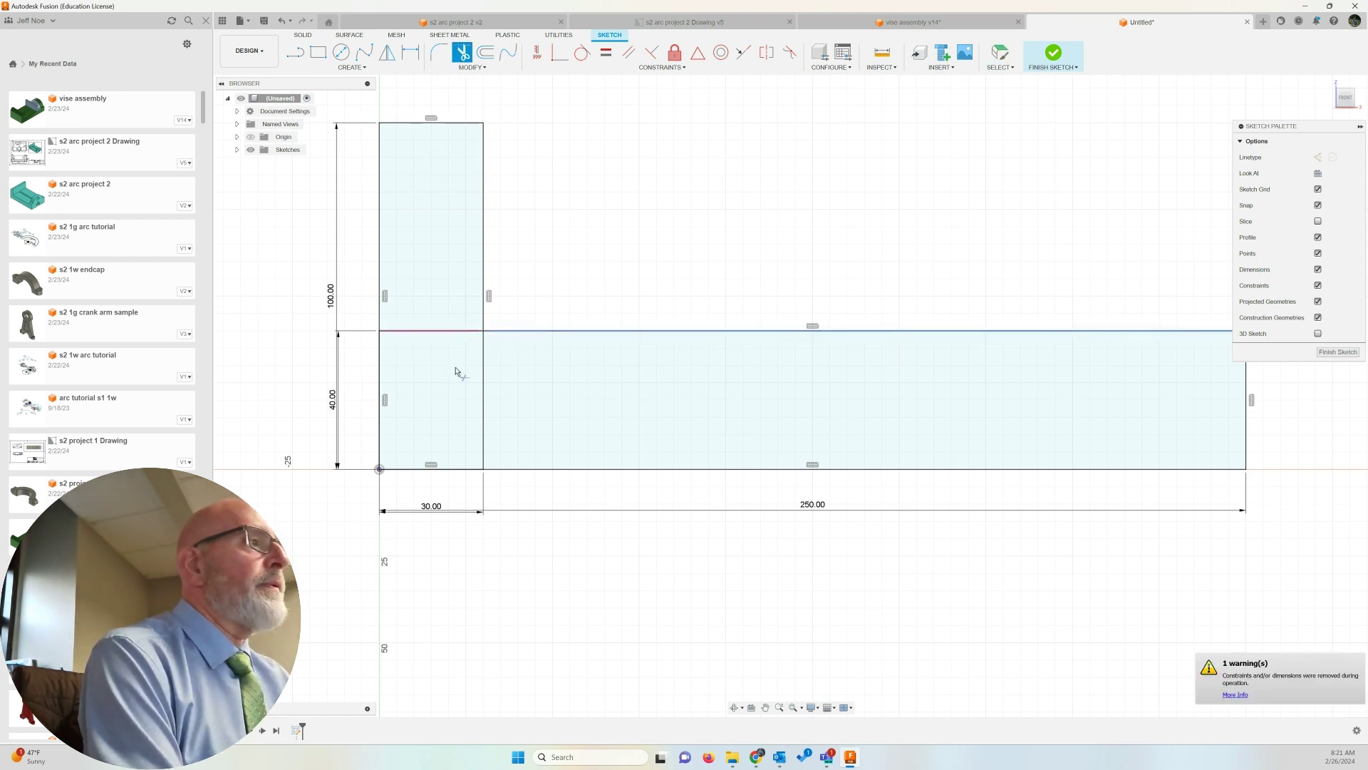
{"action": "left_click", "coordinate": [485, 397]}
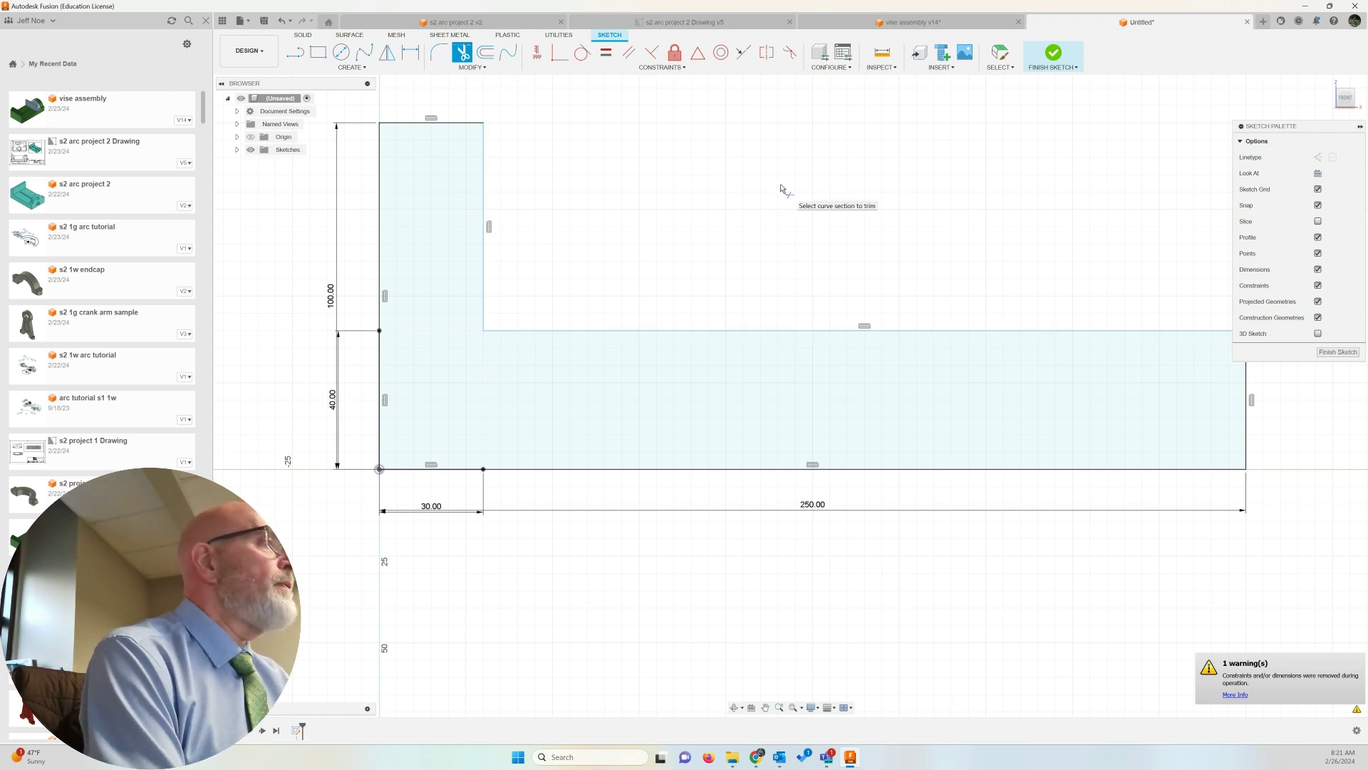
{"action": "left_click", "coordinate": [1051, 56]}
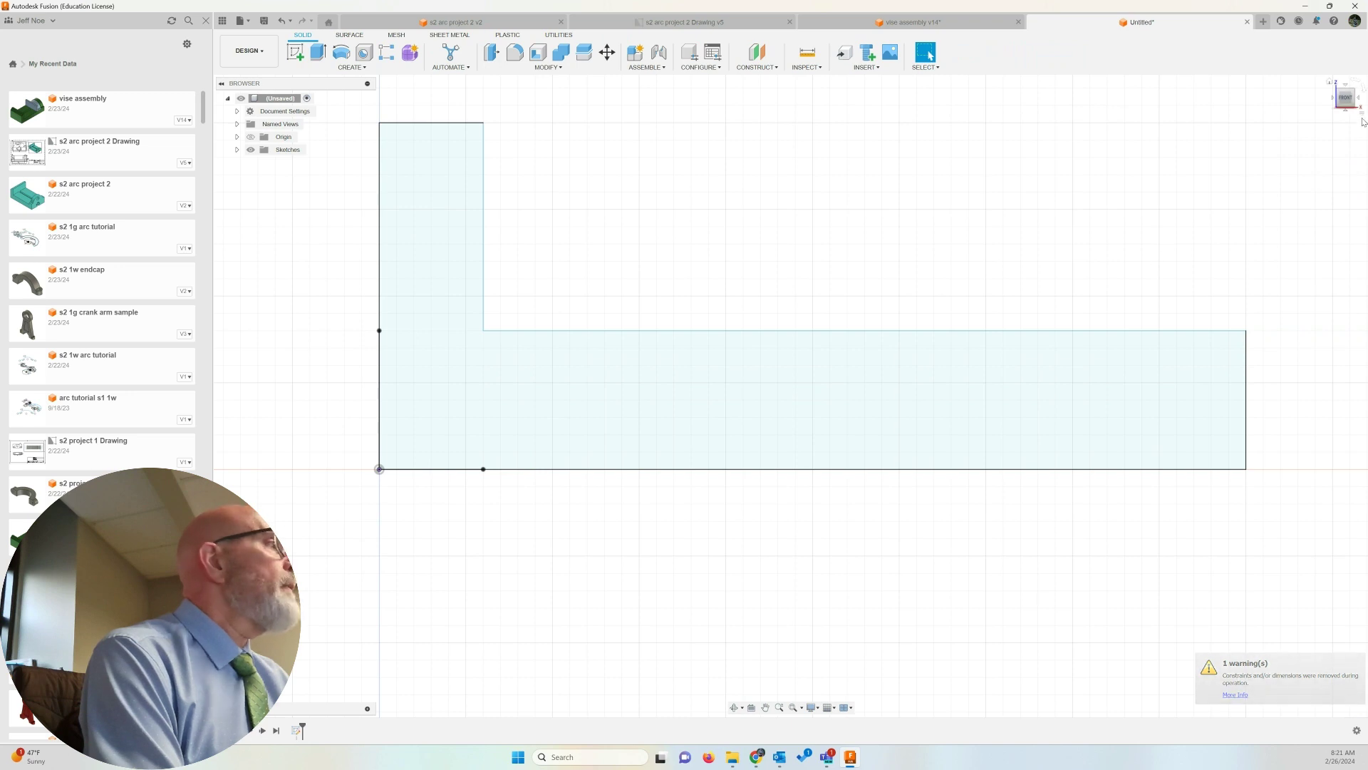
Extrude the L-shaped profile 150 mm to one side as a new body.
{"action": "left_click", "coordinate": [1330, 83]}
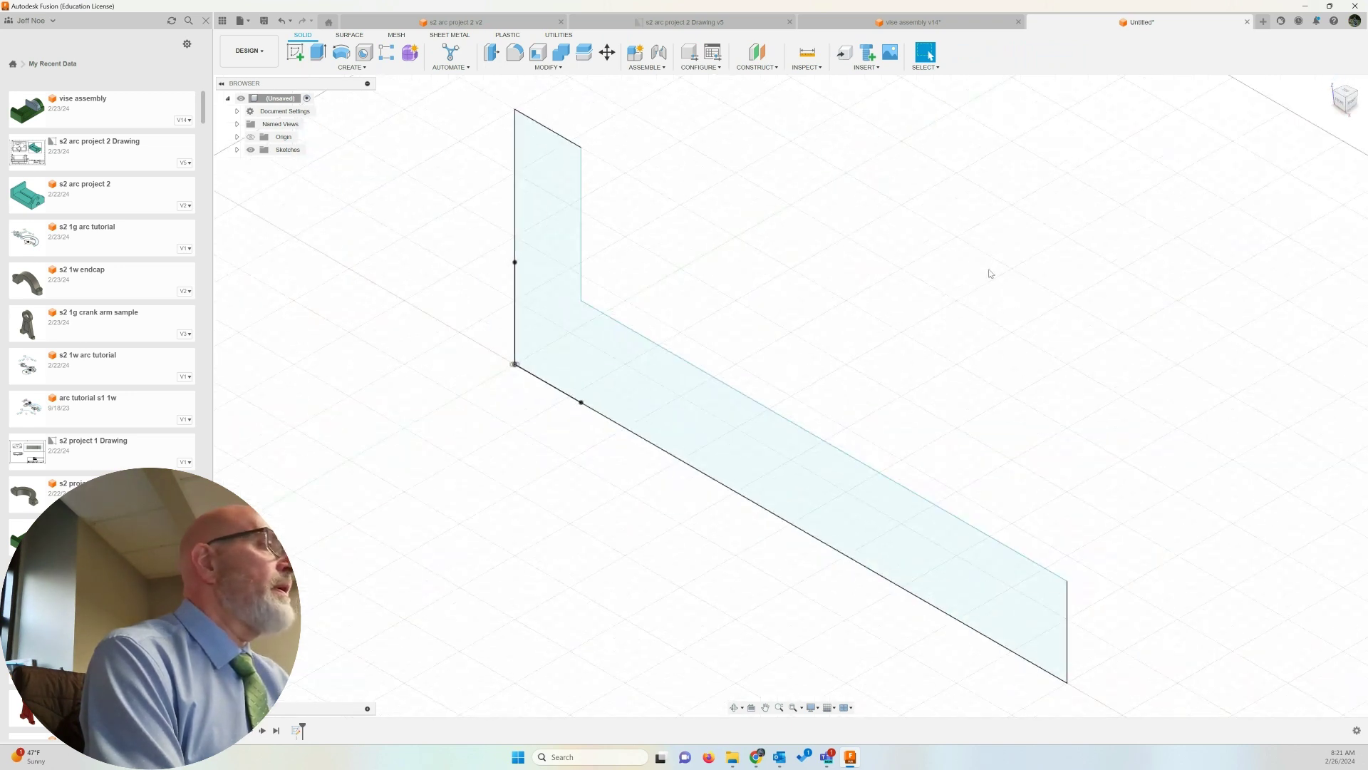
{"action": "key", "text": "e"}
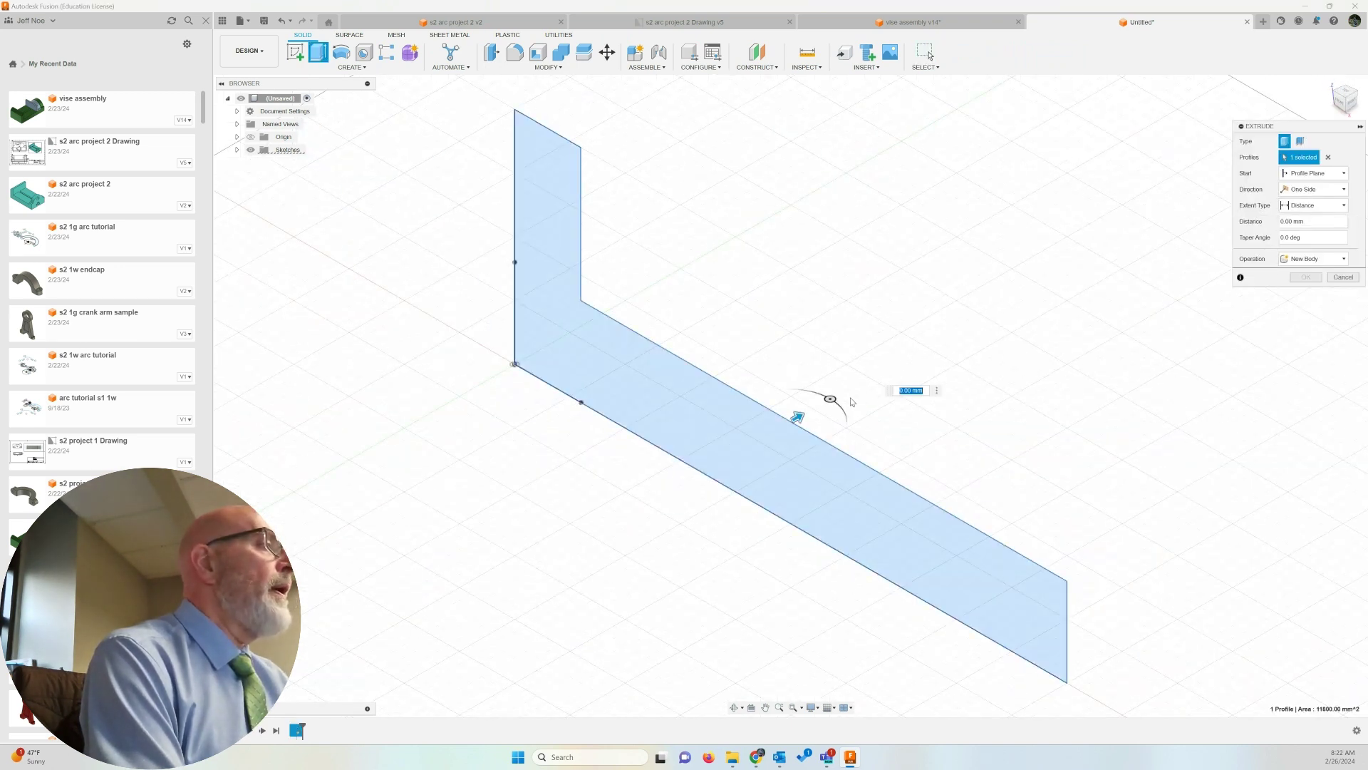
{"action": "type", "text": "150"}
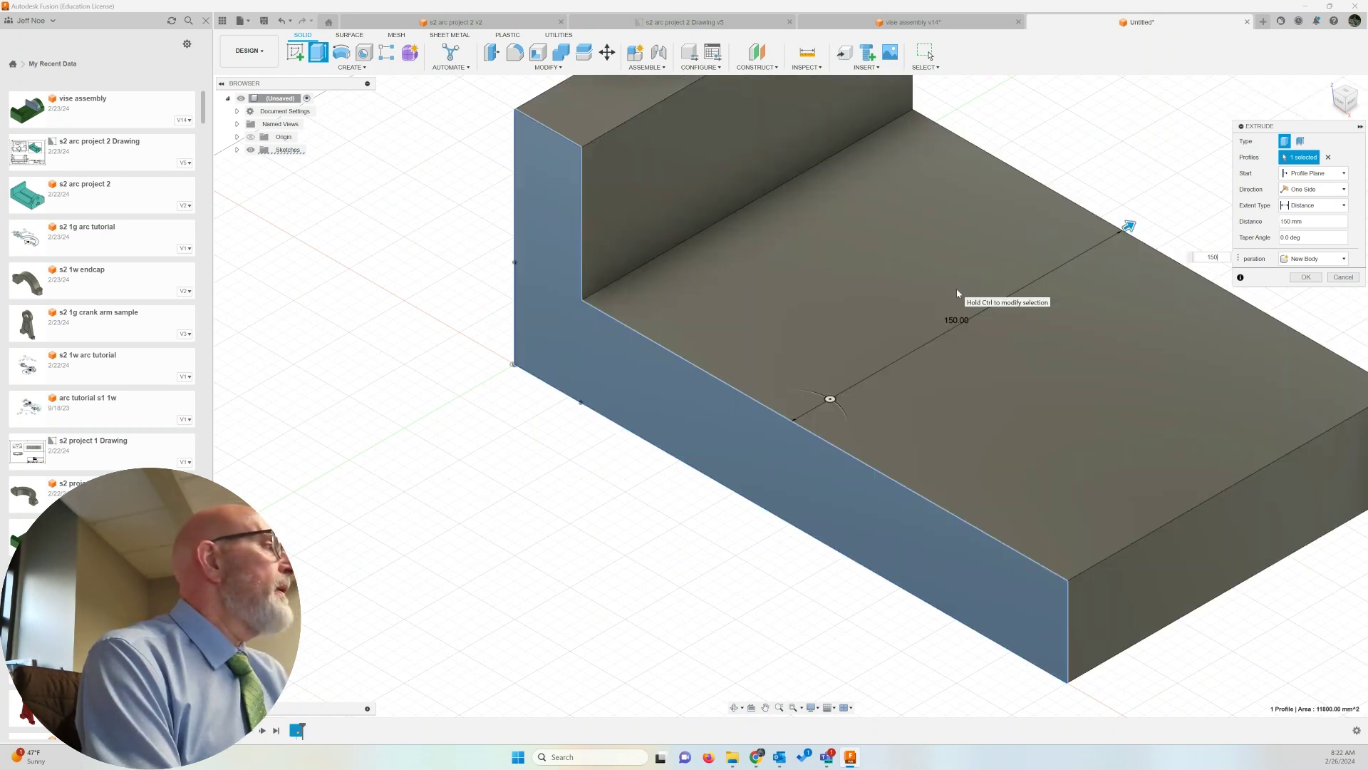
{"action": "left_click", "coordinate": [1305, 277]}
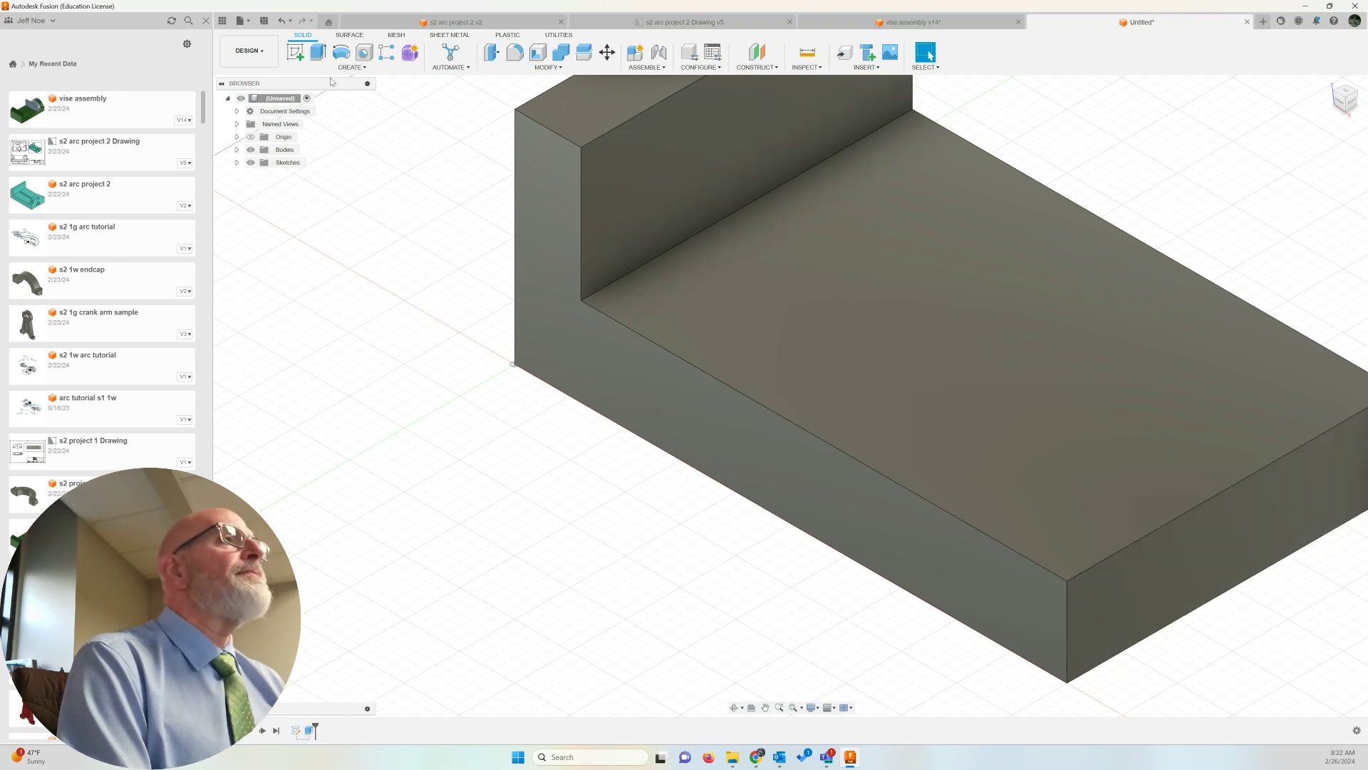
On the body's low end face, sketch a diagonal line from the upper left corner to the lower right corner.
{"action": "left_click", "coordinate": [295, 52]}
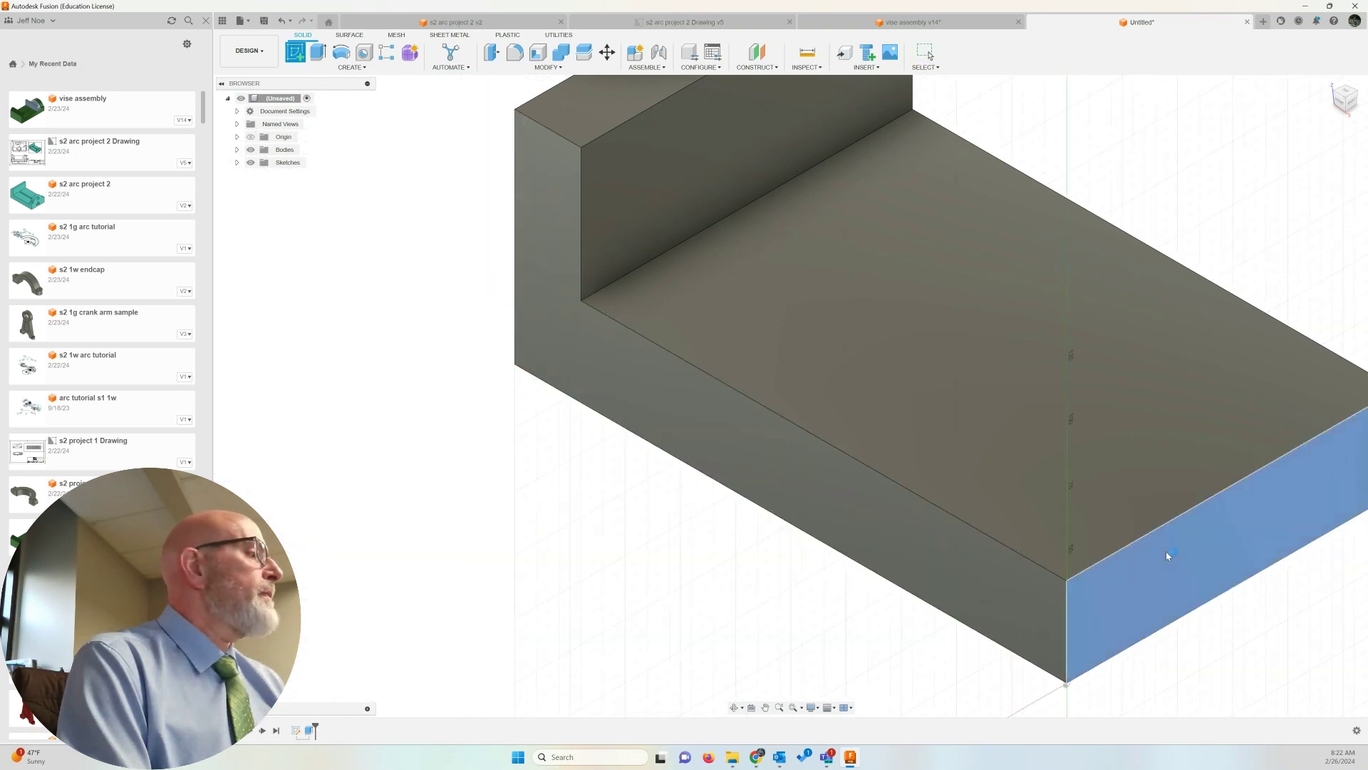
{"action": "left_click", "coordinate": [1169, 553]}
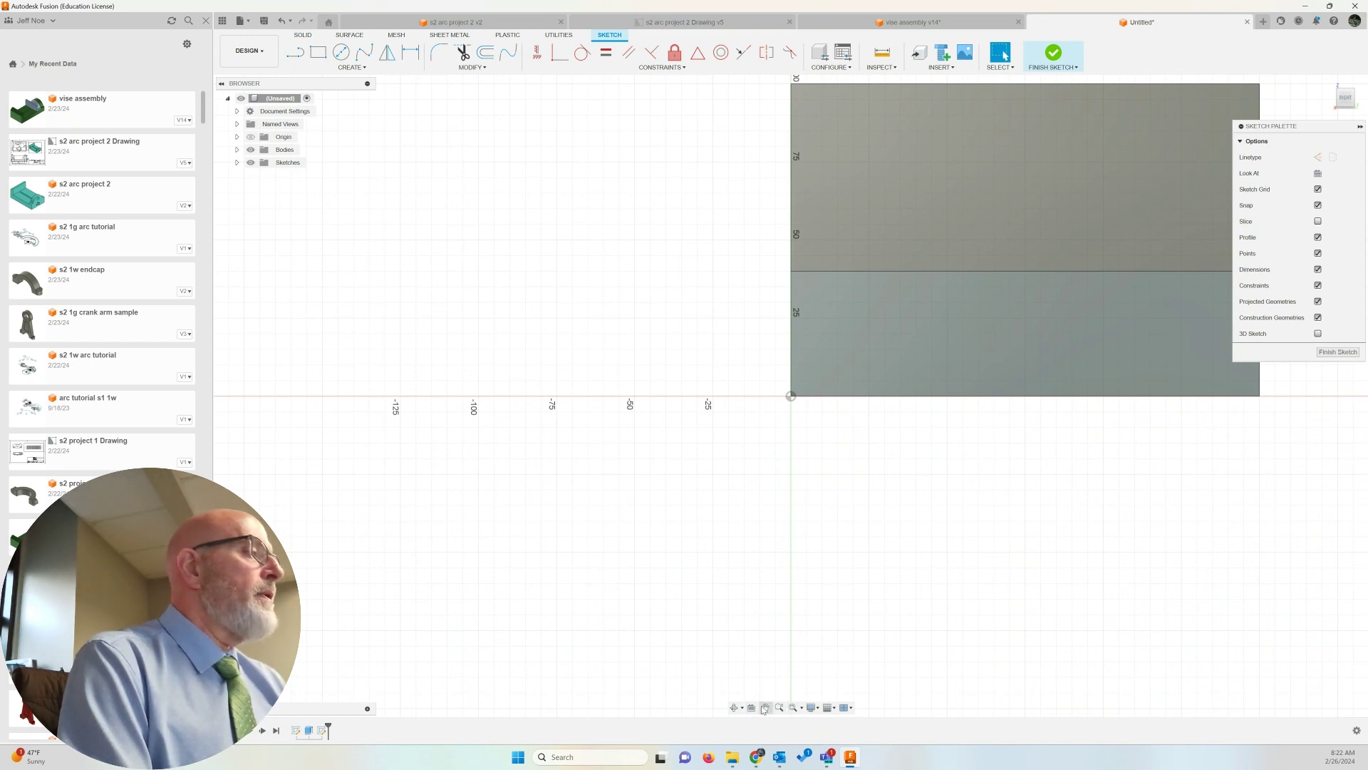
{"action": "left_click", "coordinate": [768, 708]}
{"action": "mouse_move", "coordinate": [841, 516]}
{"action": "left_mouse_down"}
{"action": "mouse_move", "coordinate": [675, 516]}
{"action": "mouse_move", "coordinate": [645, 541]}
{"action": "mouse_move", "coordinate": [684, 574]}
{"action": "left_mouse_up"}
{"action": "scroll", "coordinate": [659, 544], "scroll_direction": "up", "scroll_amount": 1}
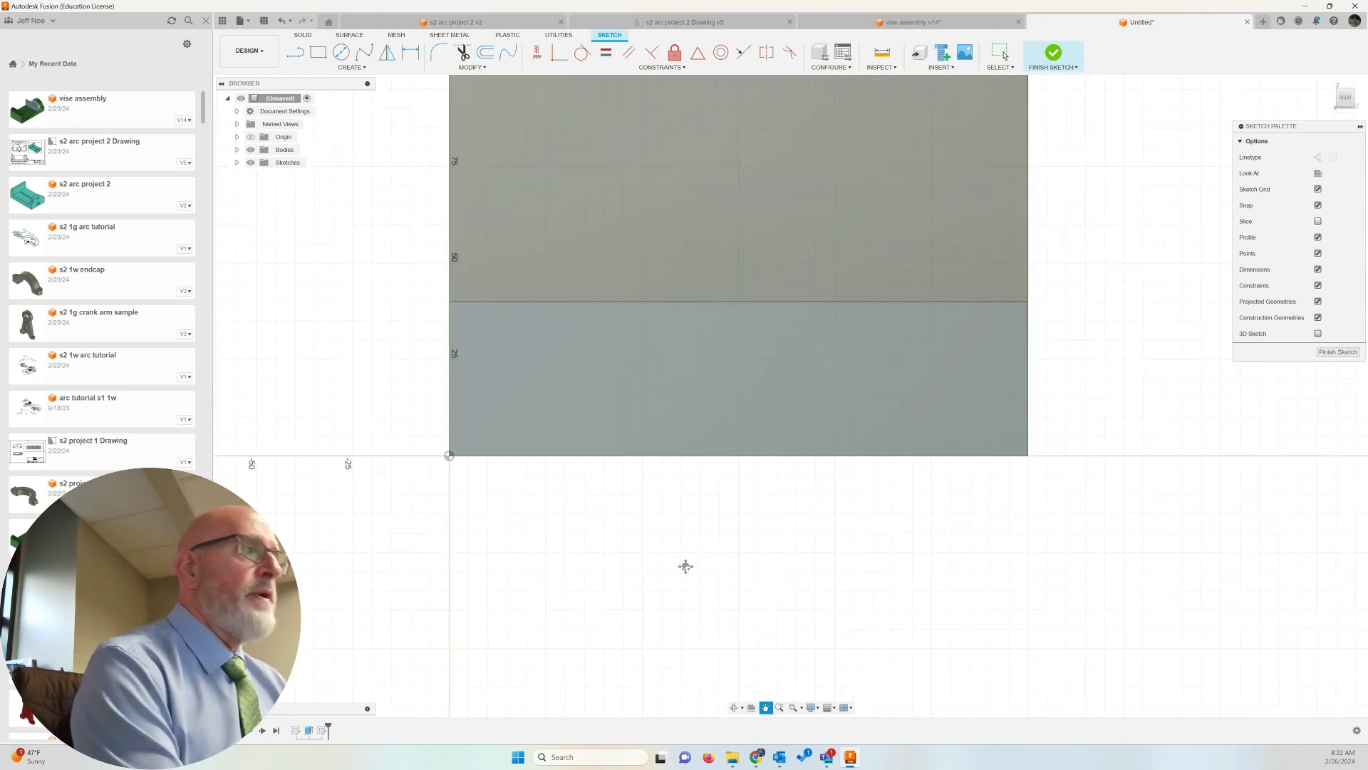
{"action": "key", "text": "Escape"}
{"action": "left_click", "coordinate": [751, 385]}
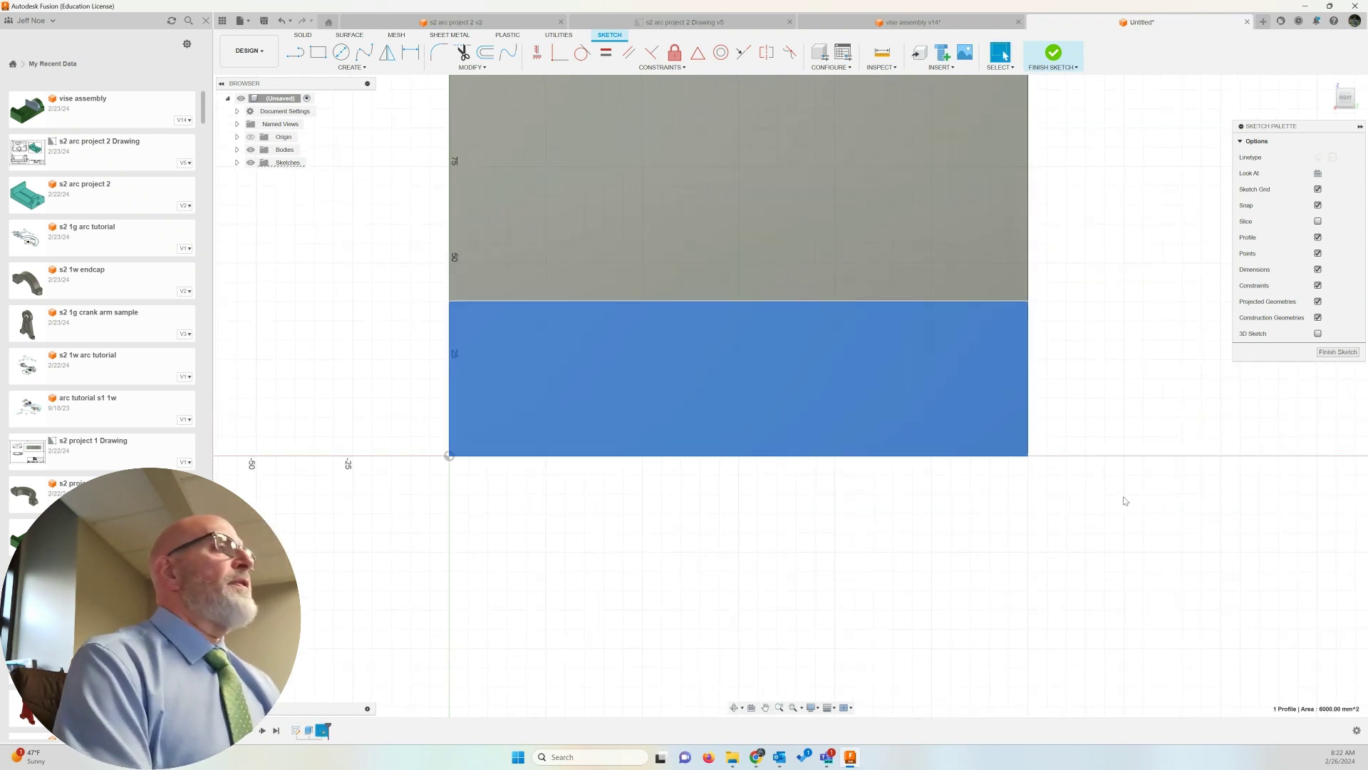
{"action": "left_click", "coordinate": [724, 525]}
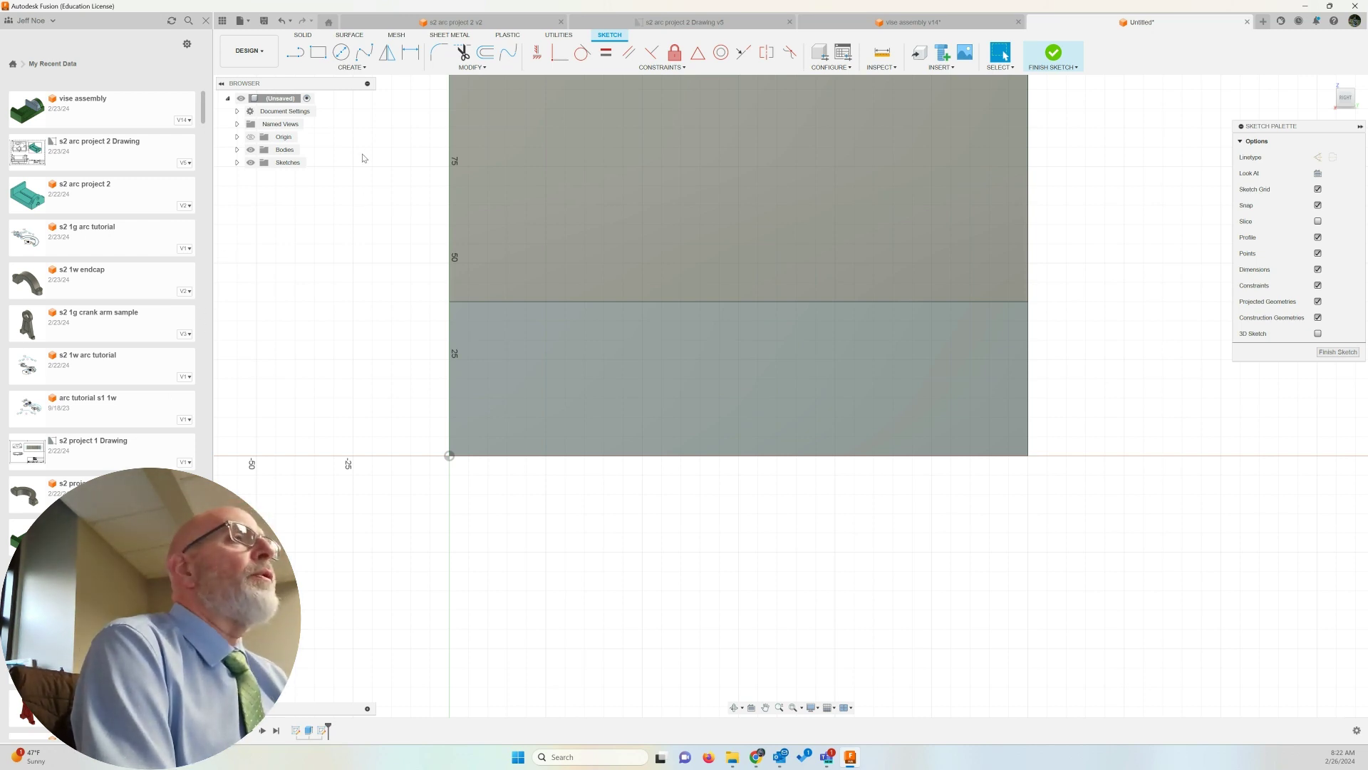
{"action": "left_click", "coordinate": [295, 52]}
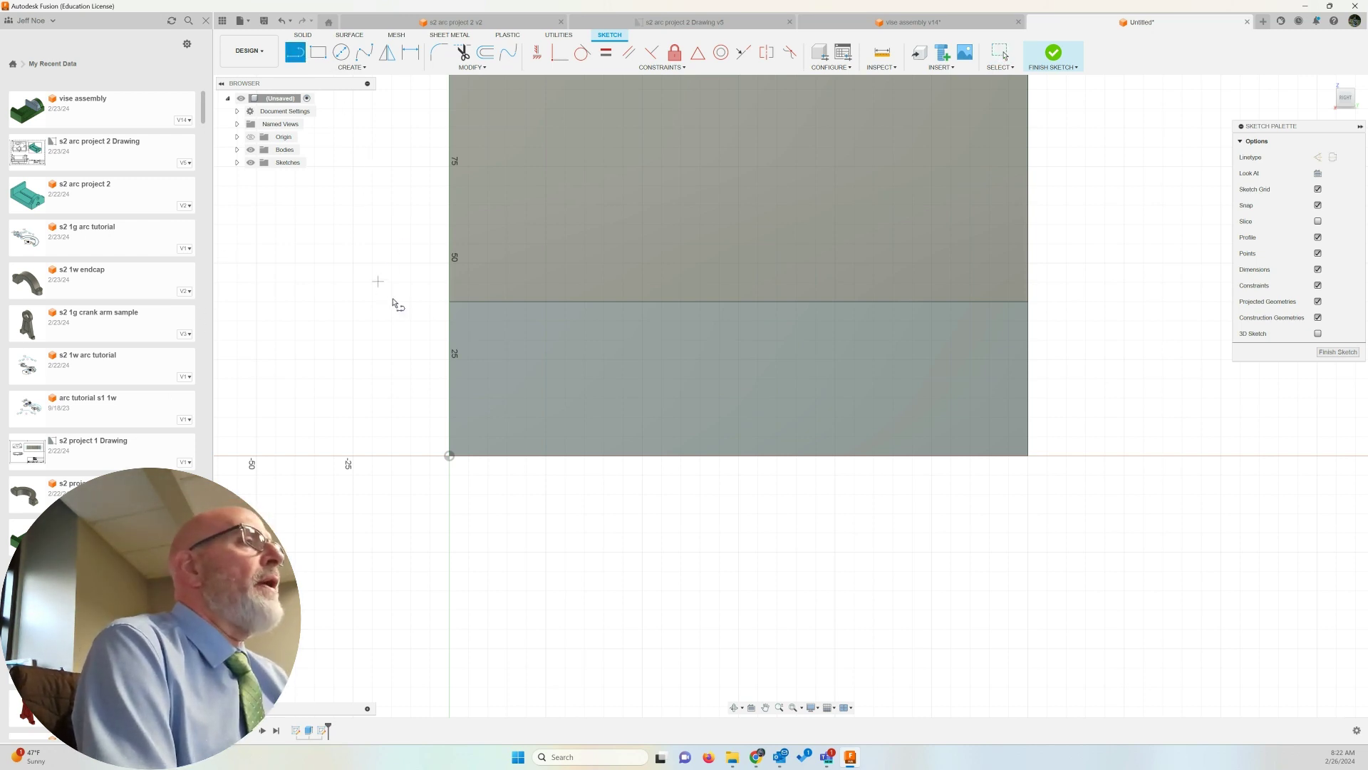
{"action": "left_click", "coordinate": [449, 302]}
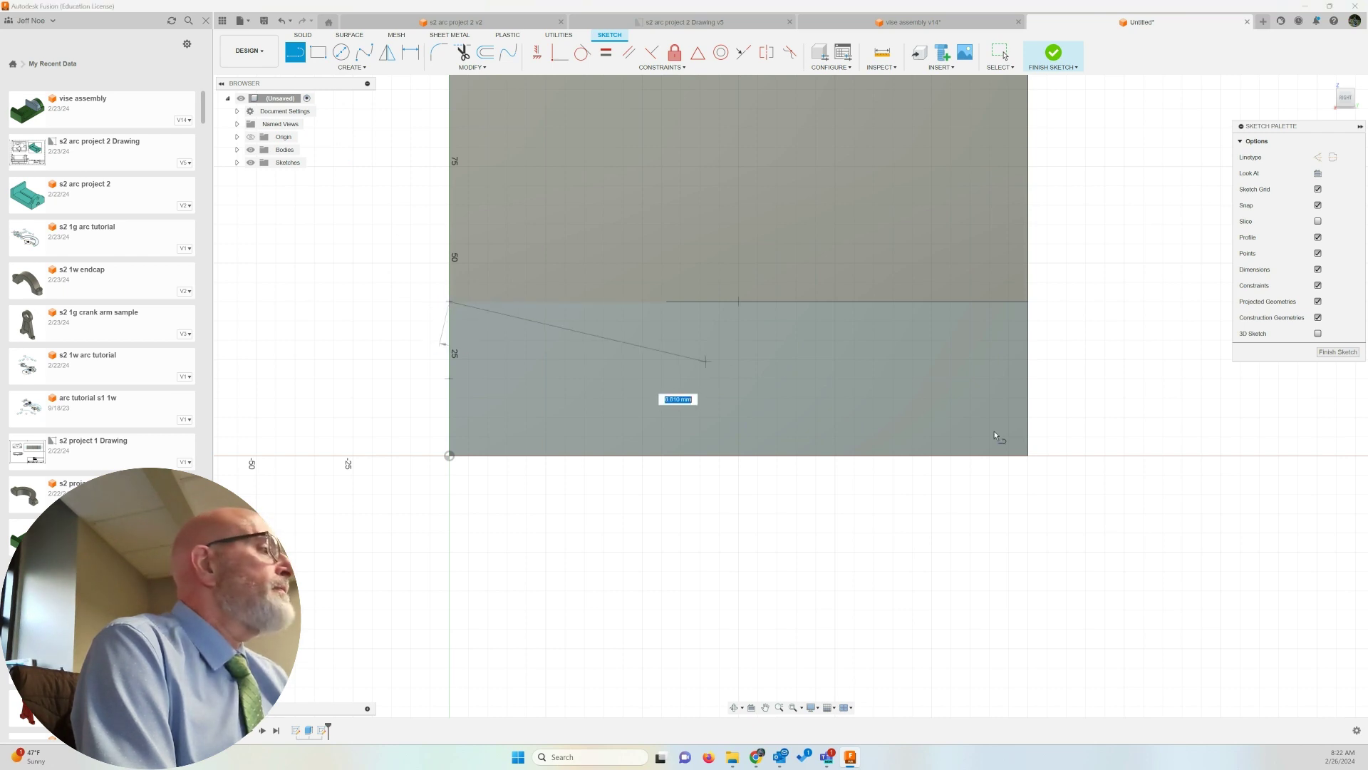
{"action": "double_click", "coordinate": [1028, 455]}
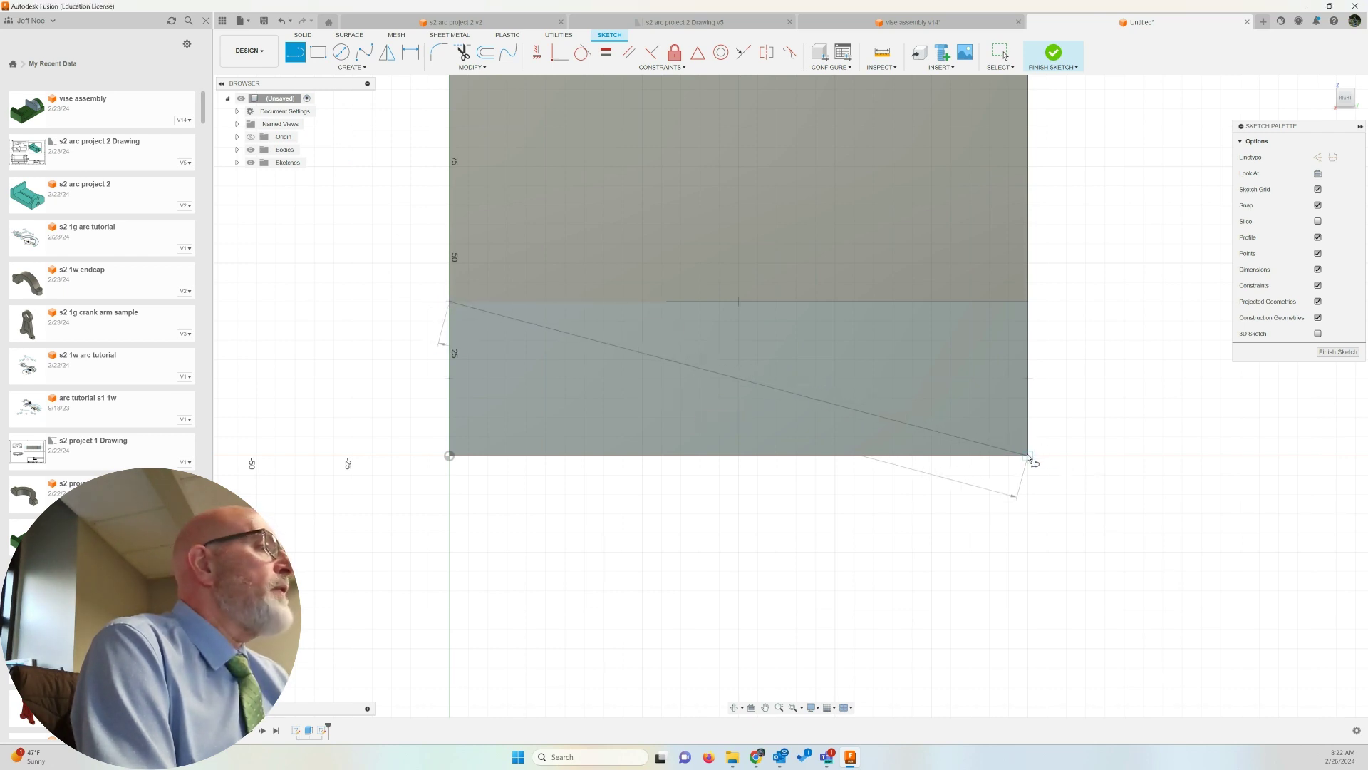
{"action": "key", "text": "Escape"}
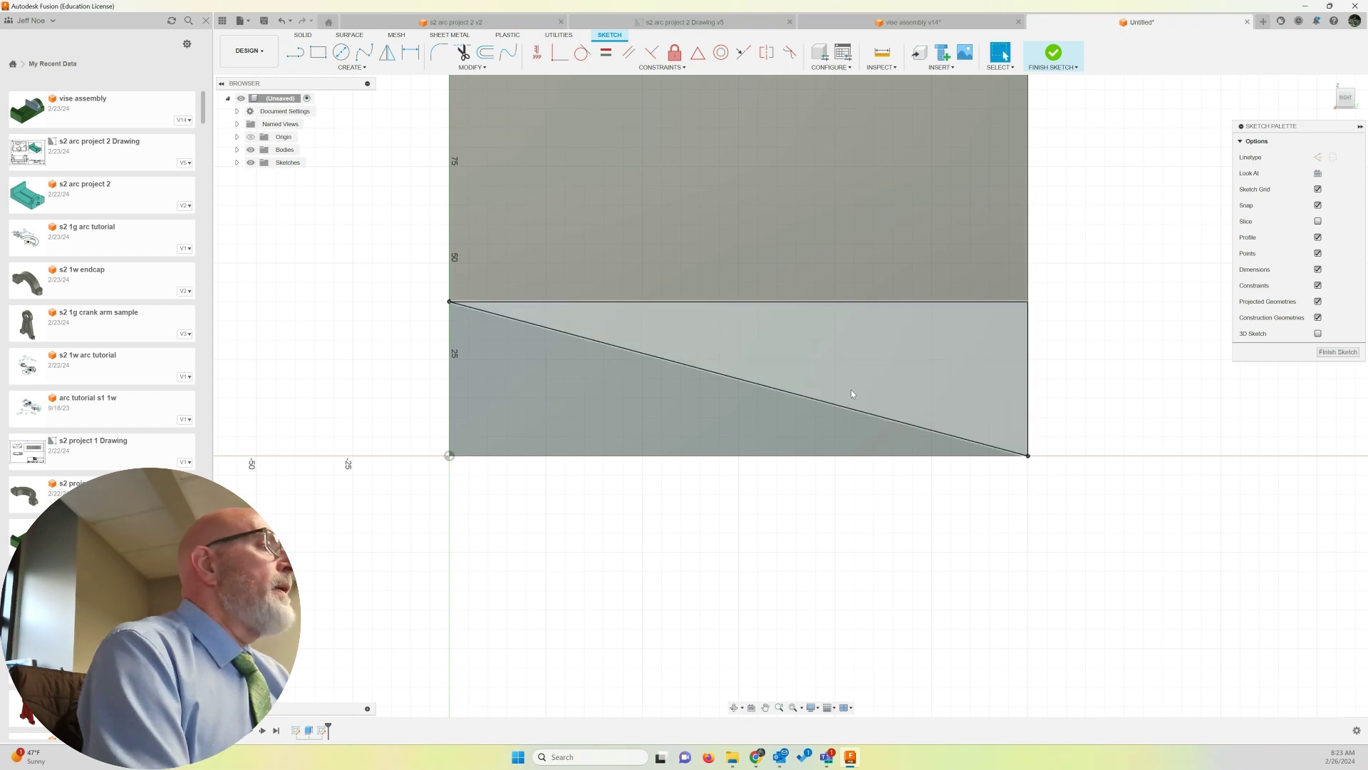
Convert the diagonal to a construction line and sketch a center rectangle 15 mm wide and 40 mm high on its midpoint.
{"action": "left_click", "coordinate": [837, 406]}
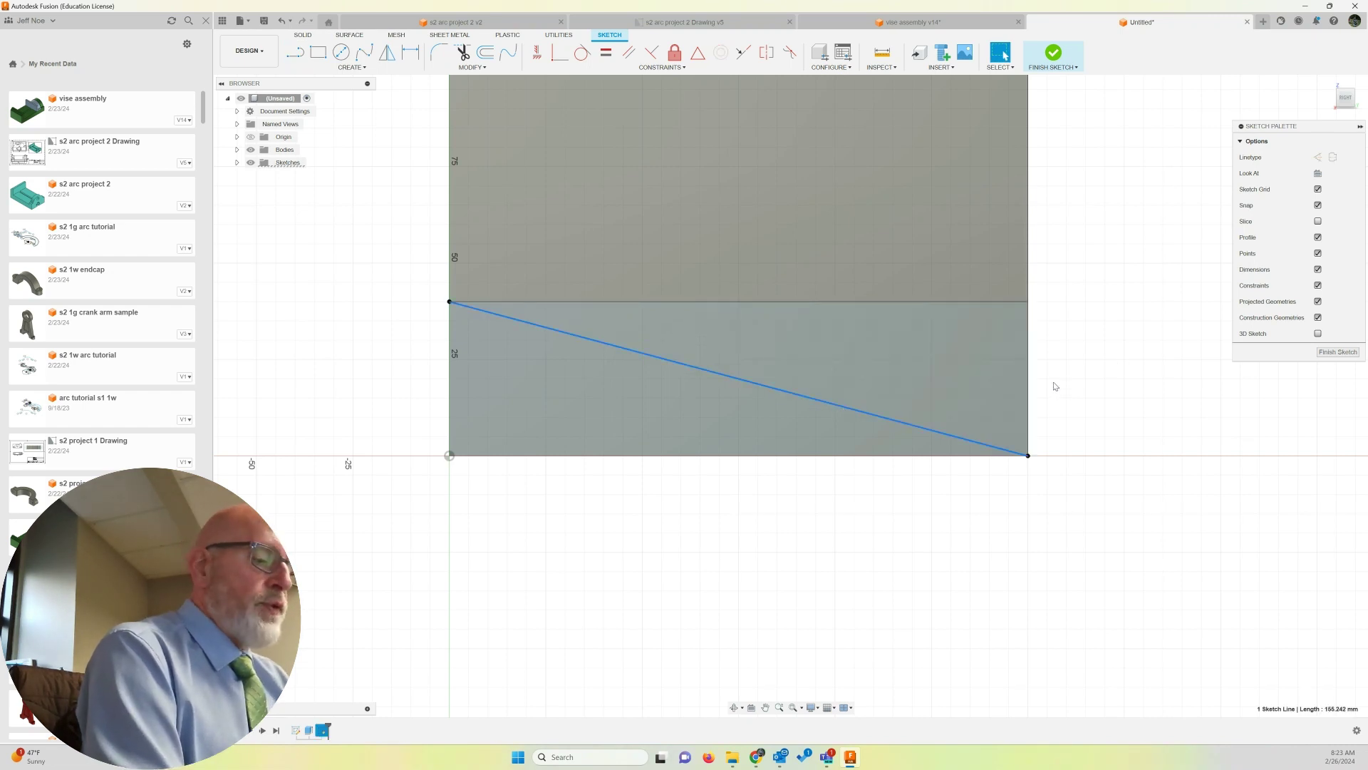
{"action": "key", "text": "x"}
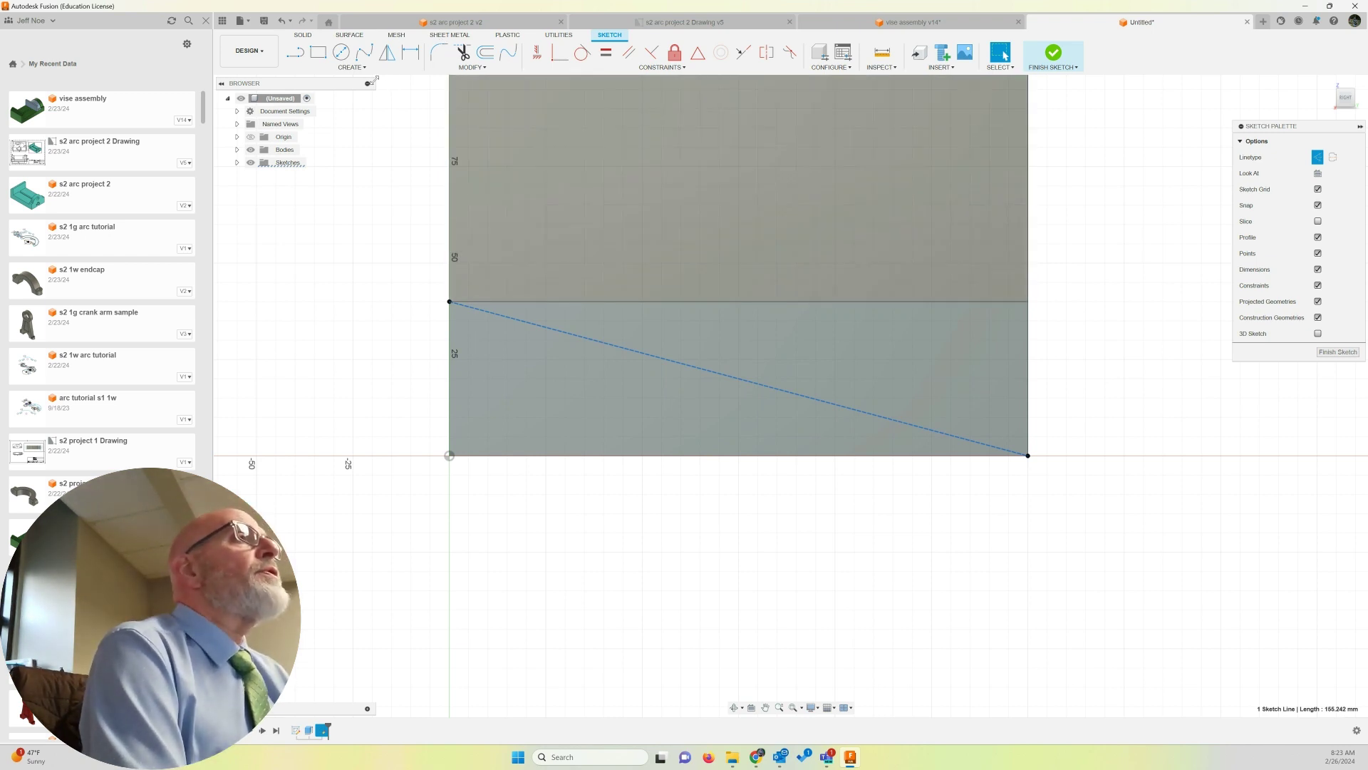
{"action": "left_click", "coordinate": [362, 68]}
{"action": "mouse_move", "coordinate": [347, 91]}
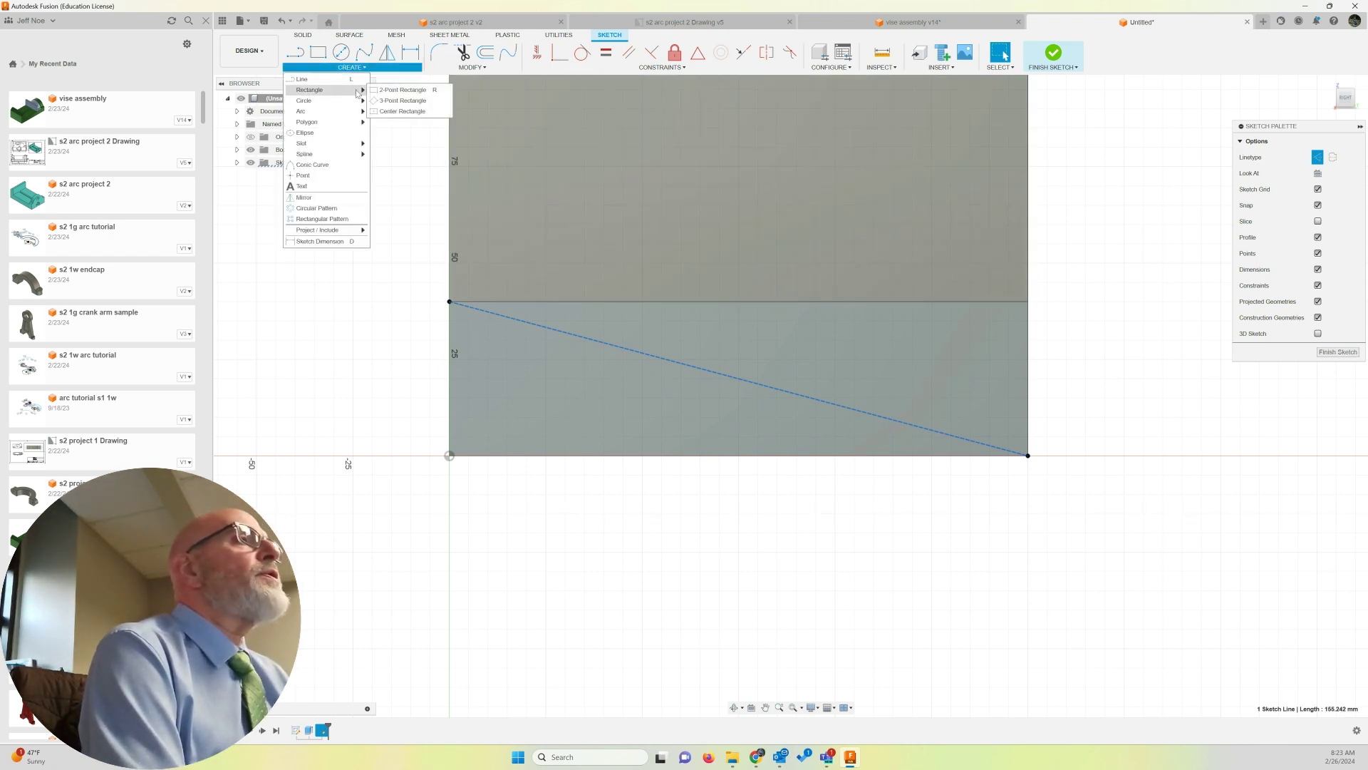
{"action": "left_click", "coordinate": [401, 112]}
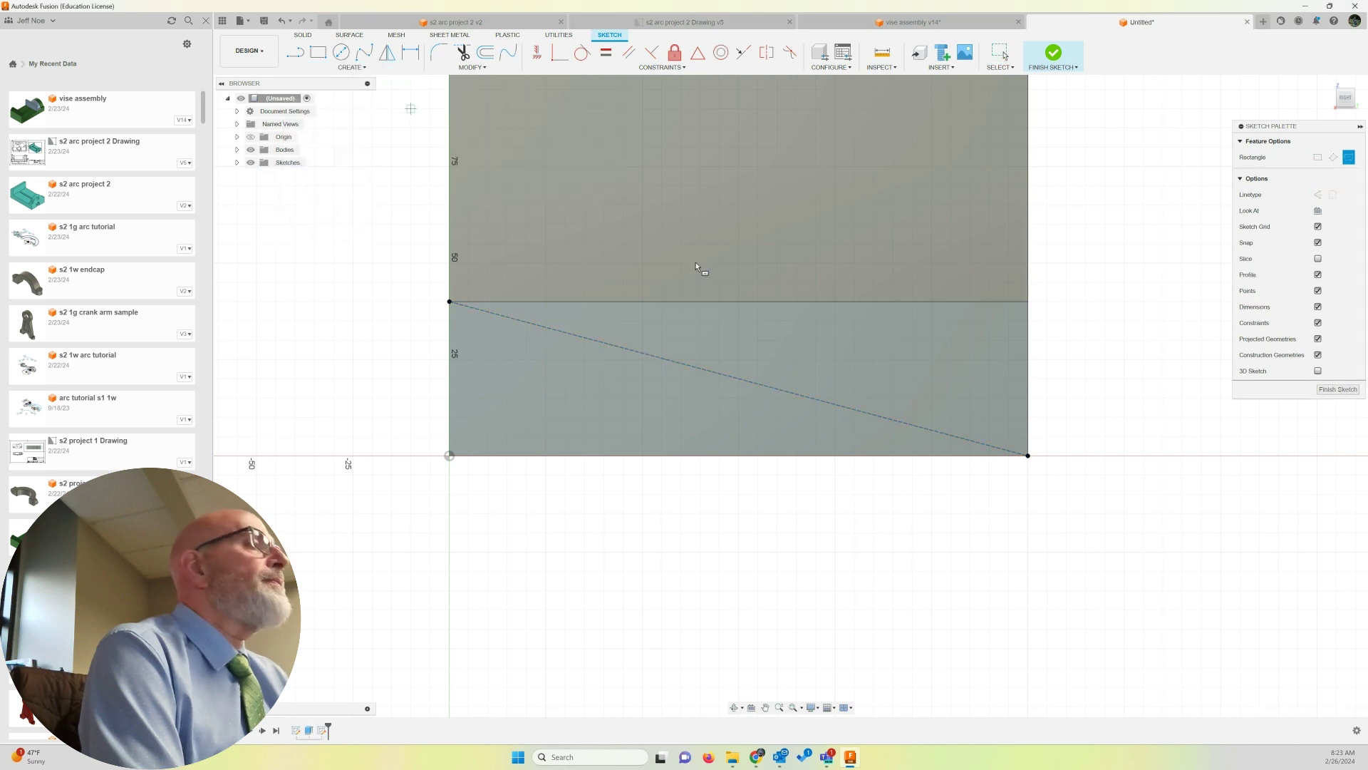
{"action": "left_click", "coordinate": [738, 378]}
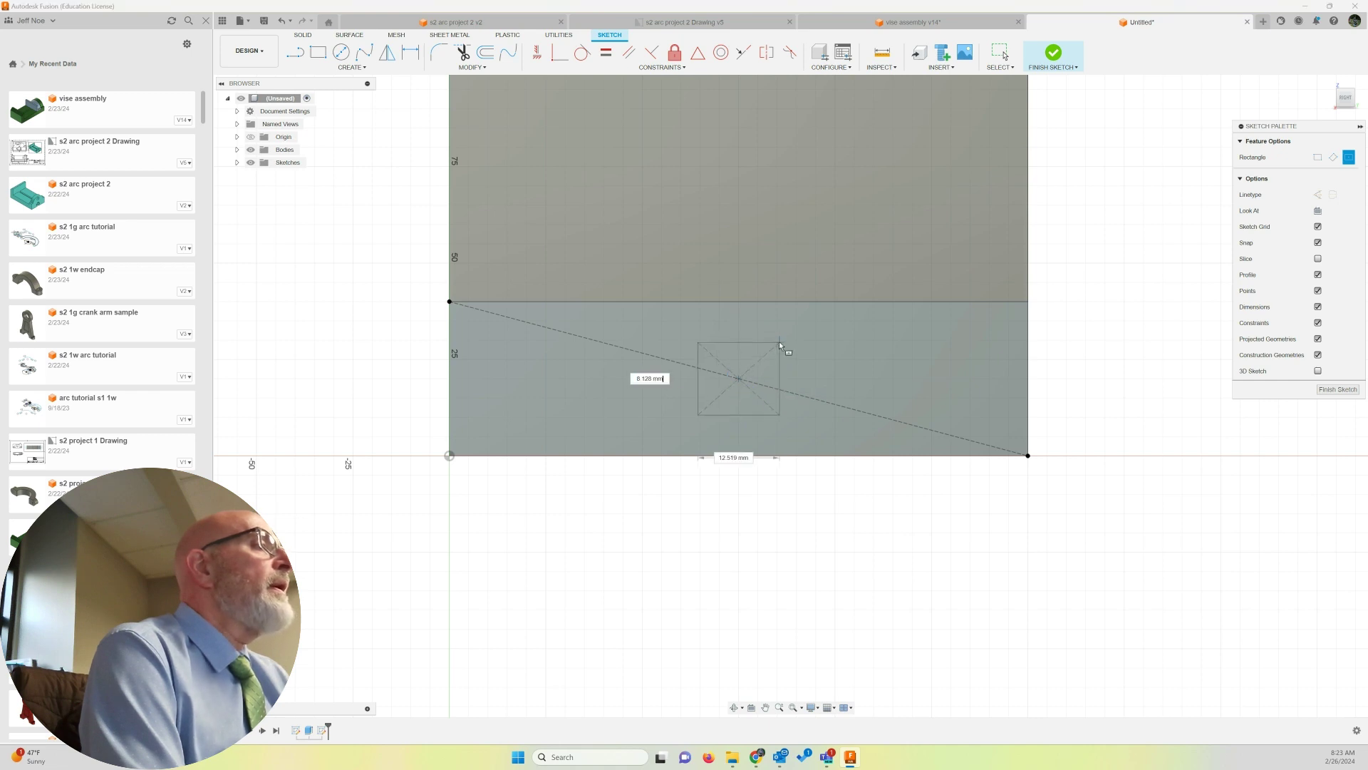
{"action": "type", "text": "15"}
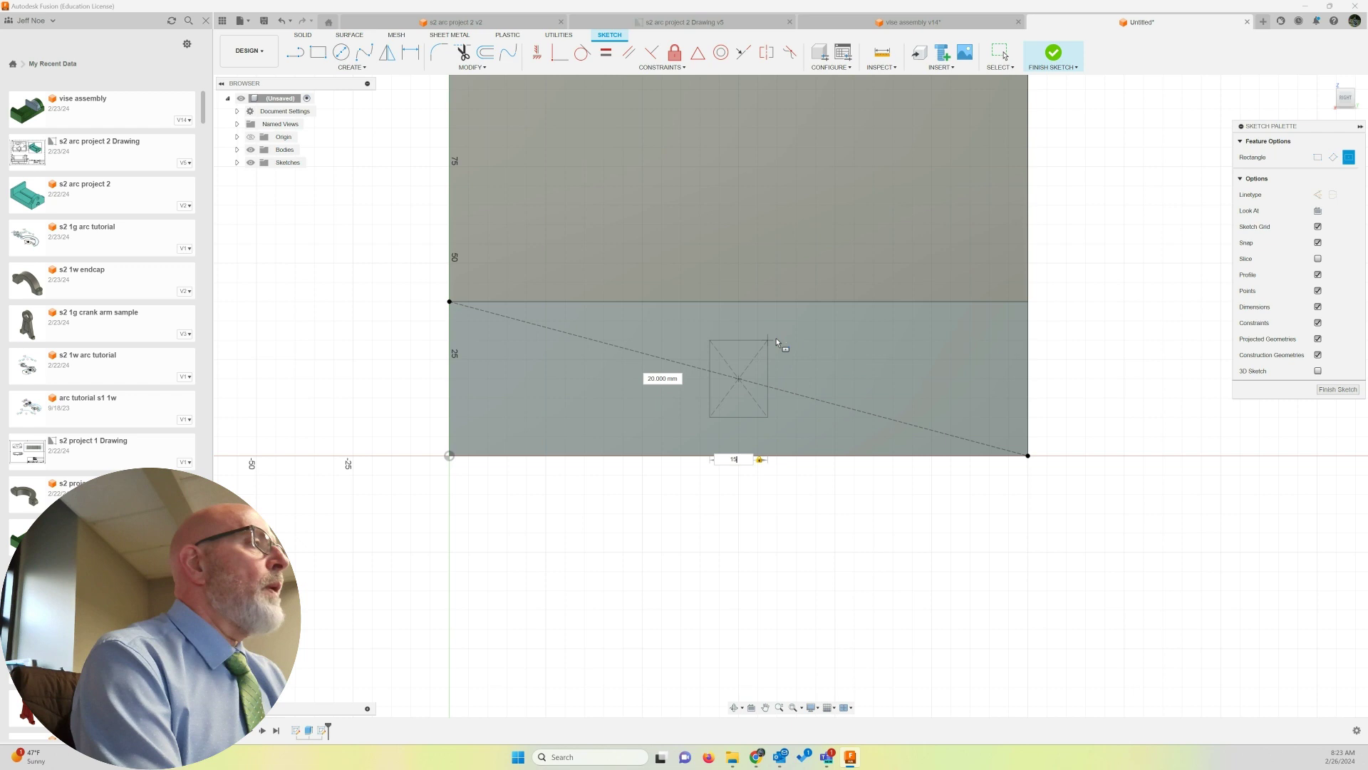
{"action": "key", "text": "Tab"}
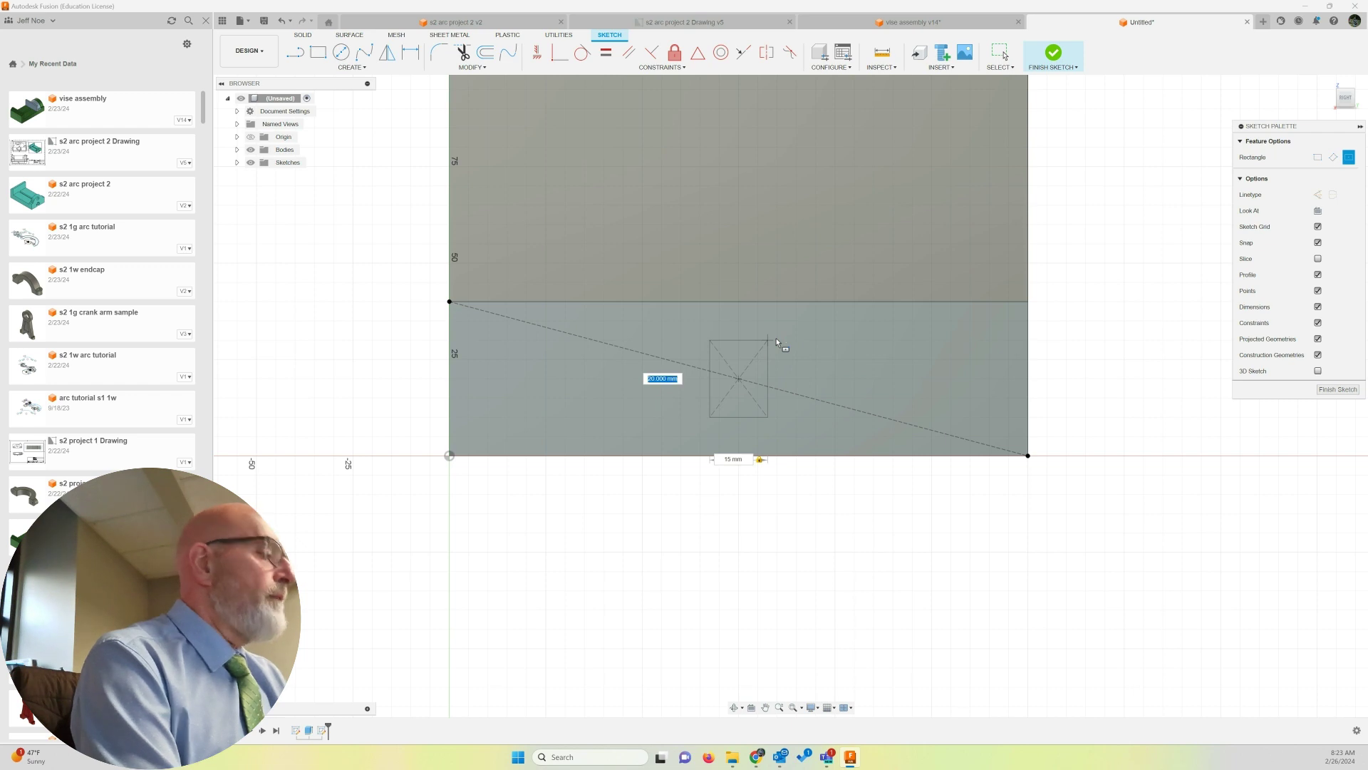
{"action": "type", "text": "40"}
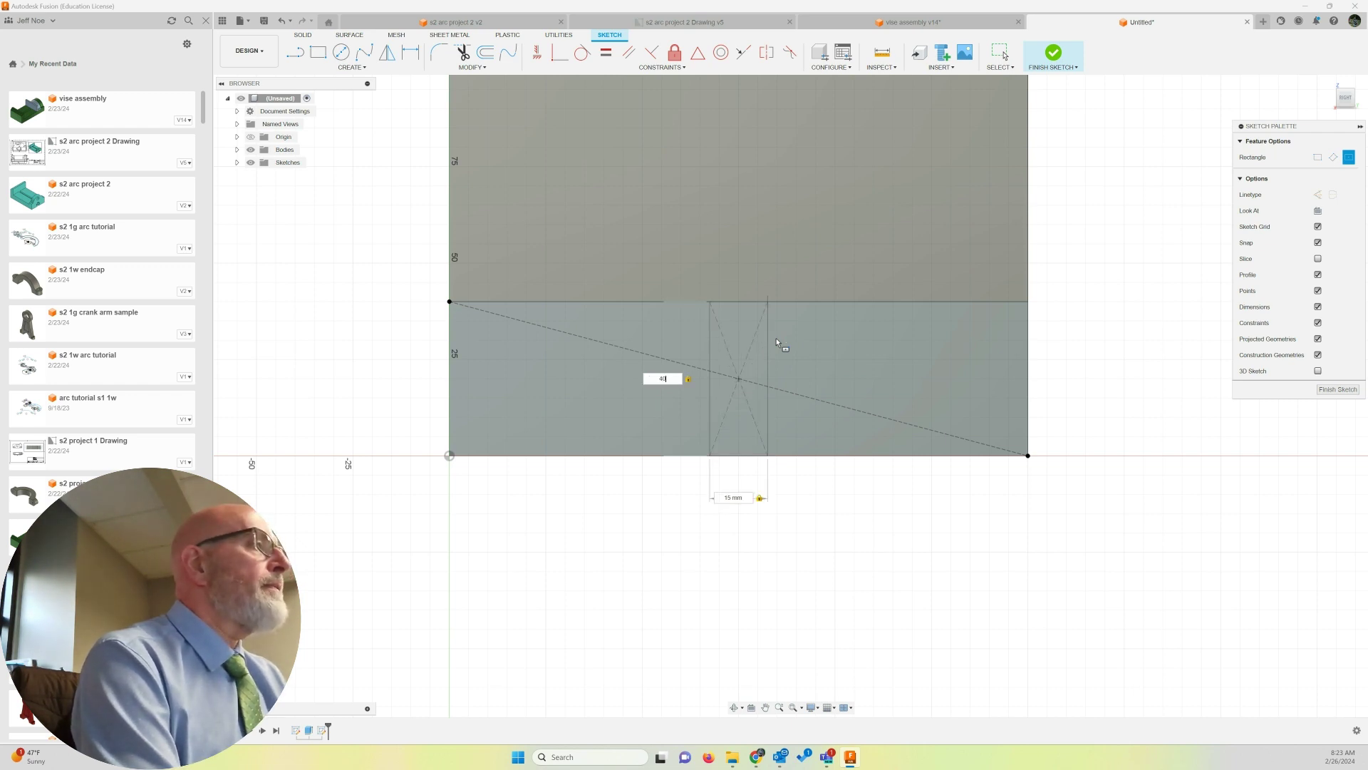
{"action": "key", "text": "Return"}
{"action": "key", "text": "Escape"}
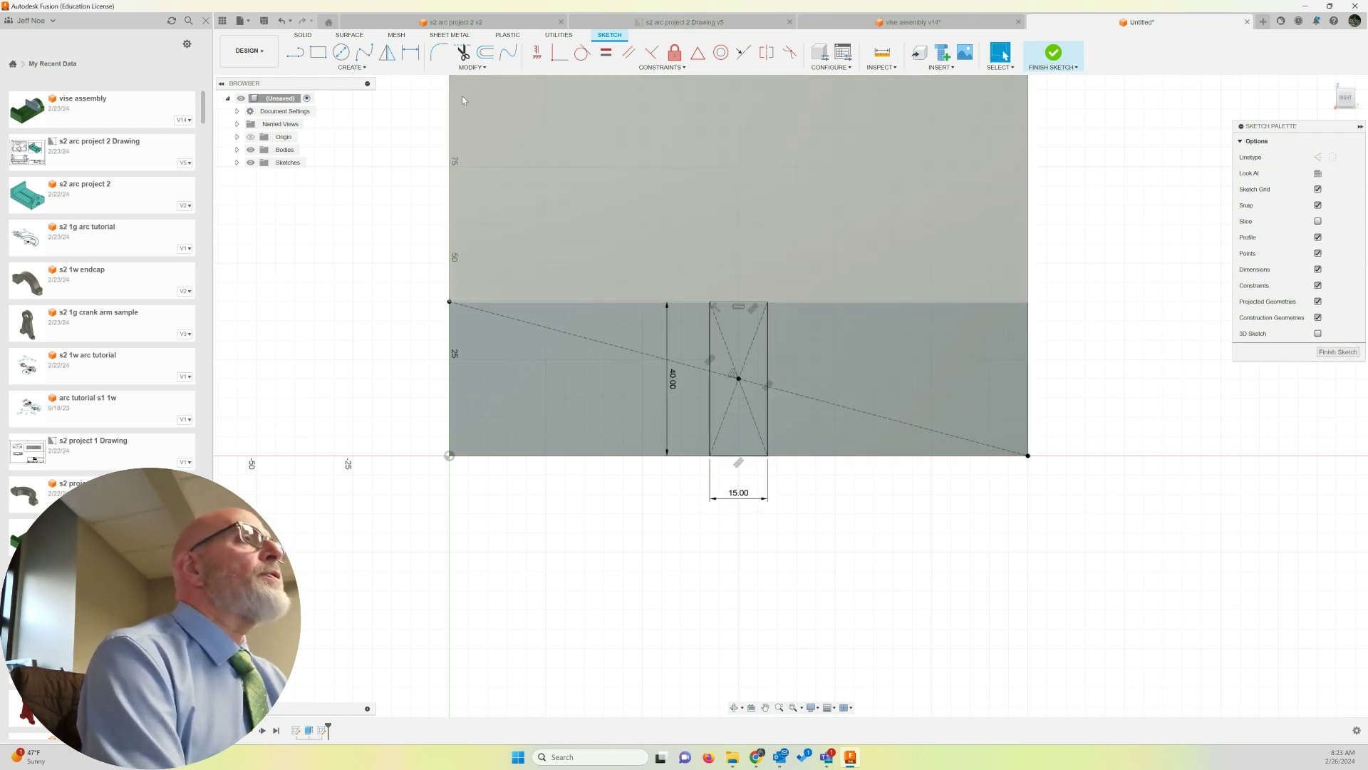
Sketch a second center rectangle 40 mm wide and 15 mm high on the same midpoint.
{"action": "left_click", "coordinate": [352, 67]}
{"action": "mouse_move", "coordinate": [352, 96]}
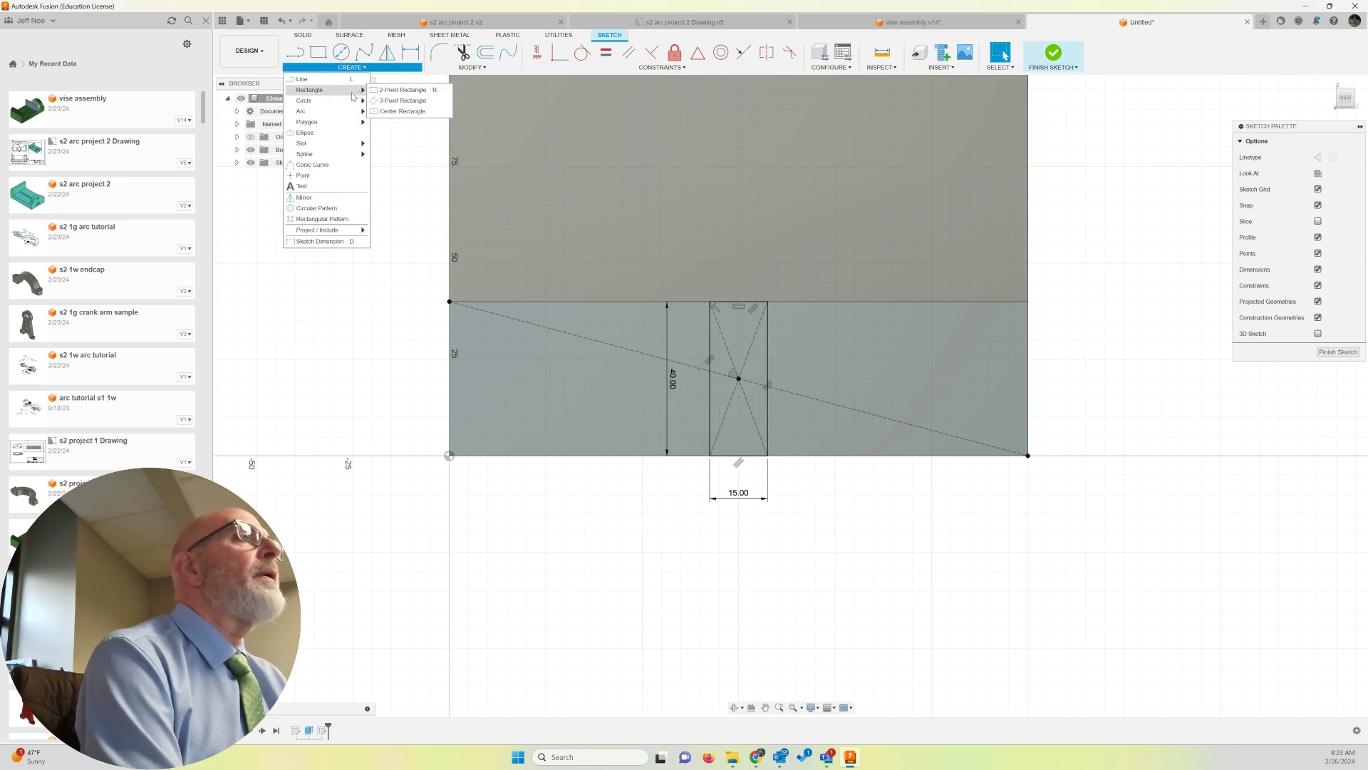
{"action": "left_click", "coordinate": [401, 111]}
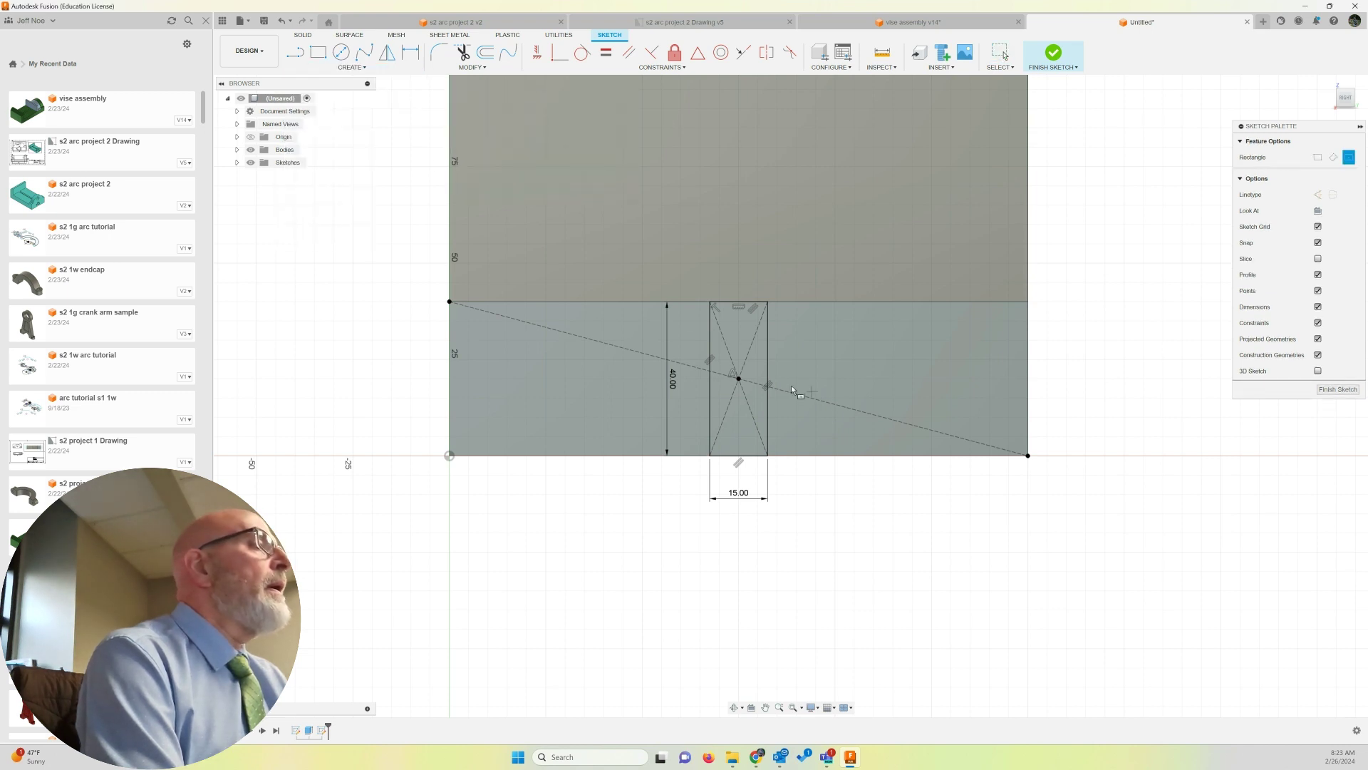
{"action": "left_click", "coordinate": [739, 378]}
{"action": "key", "text": "Tab"}
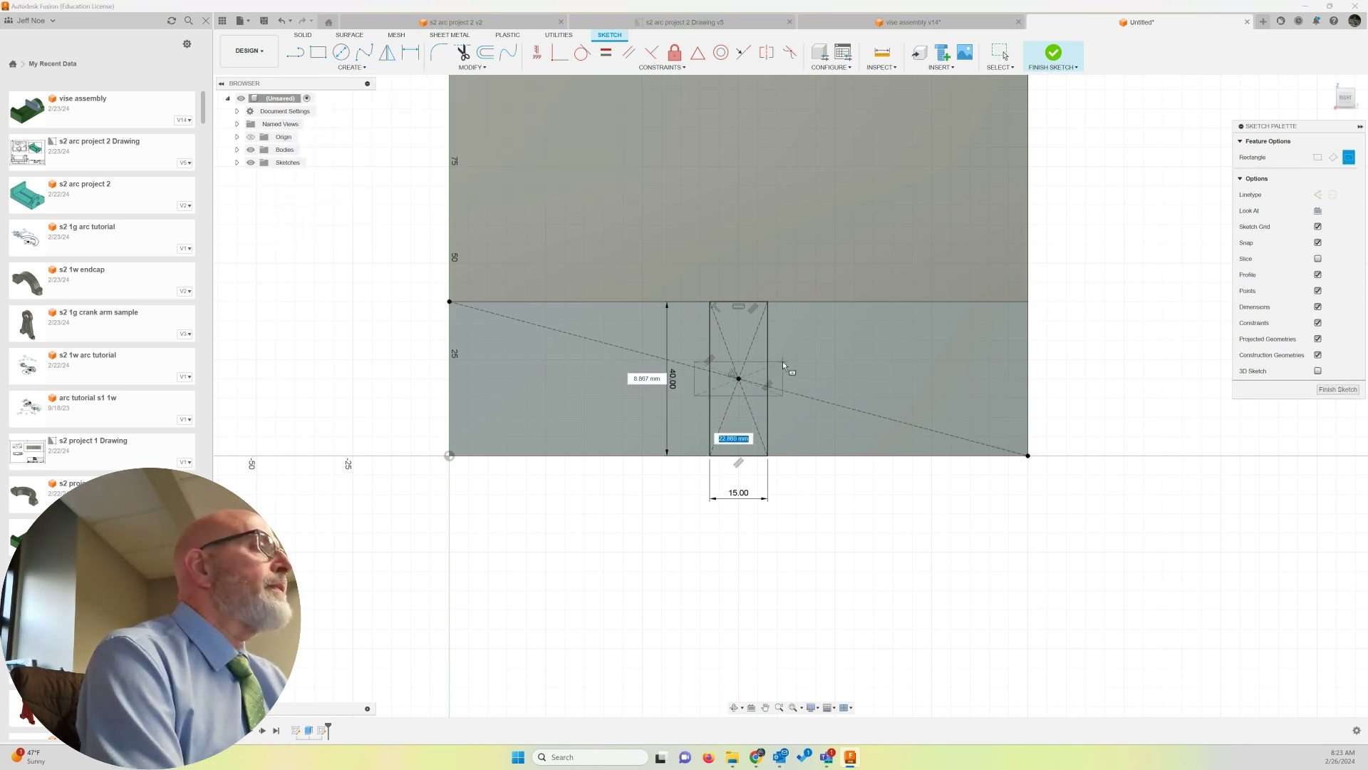
{"action": "type", "text": "40"}
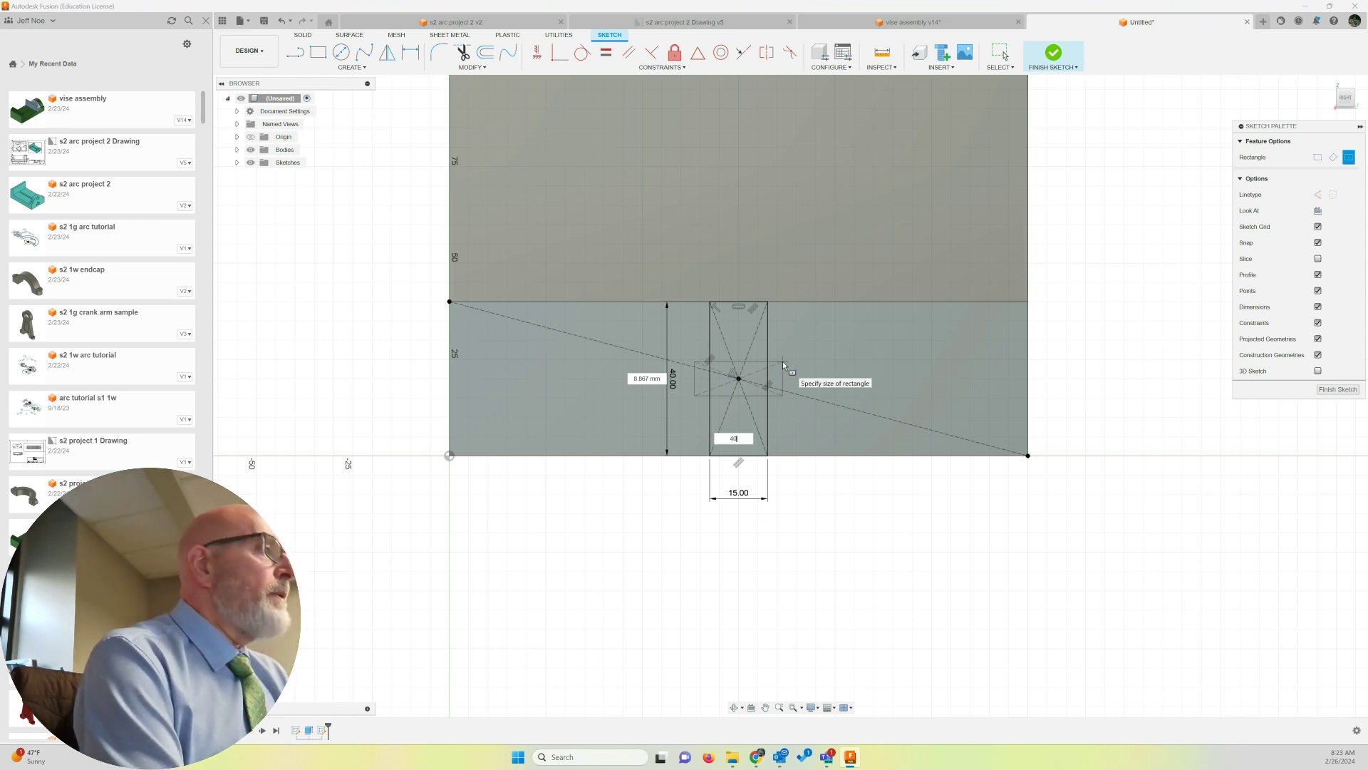
{"action": "key", "text": "Tab"}
{"action": "type", "text": "15"}
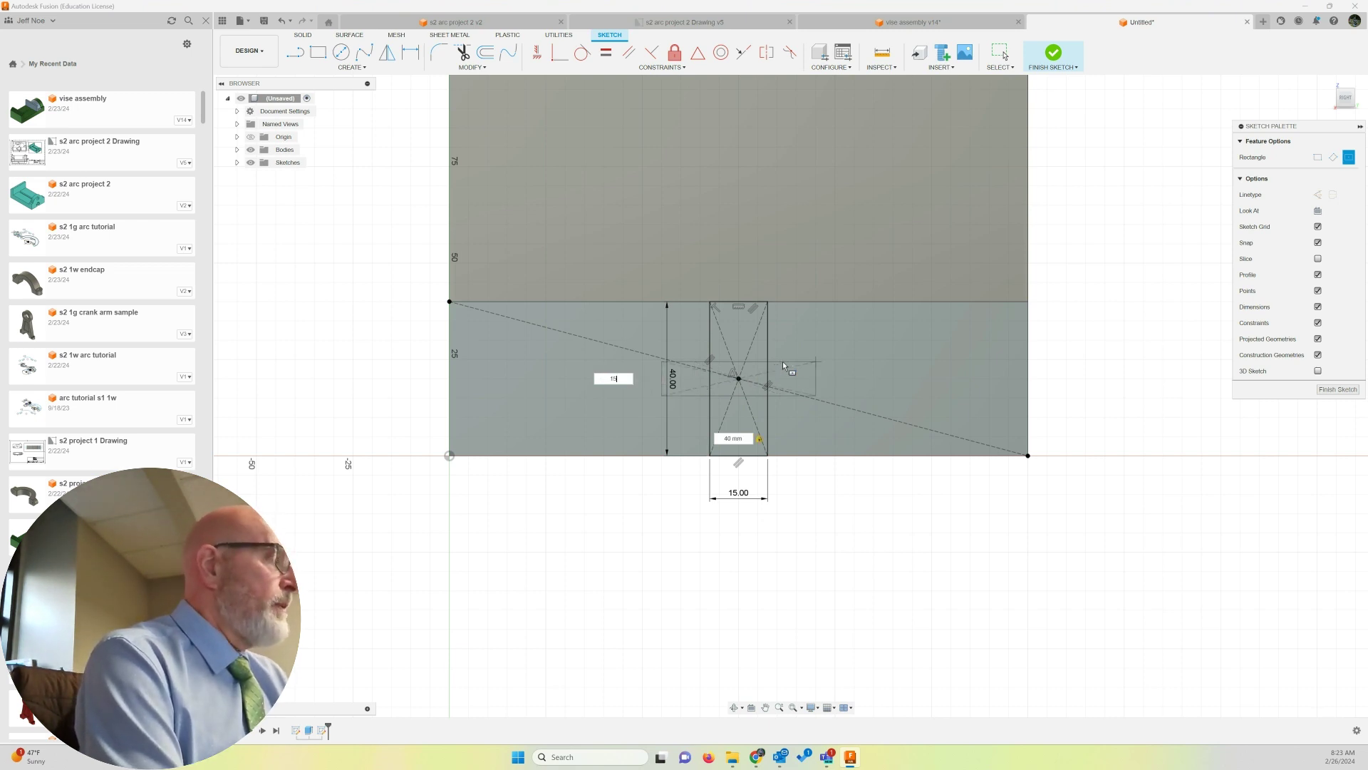
{"action": "key", "text": "Return"}
{"action": "key", "text": "Escape"}
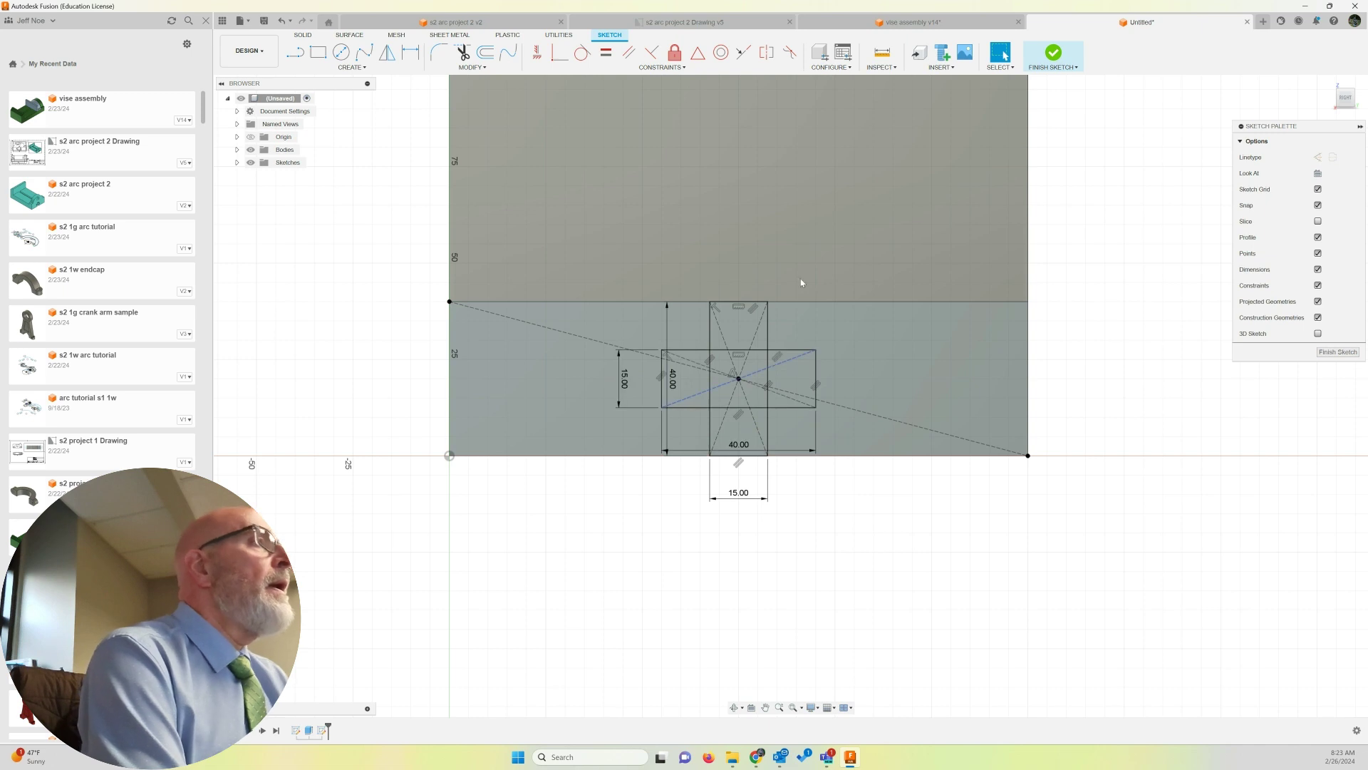
Trim the inner line segments where the two rectangles overlap to leave one cross-shaped outline.
{"action": "left_click", "coordinate": [462, 52]}
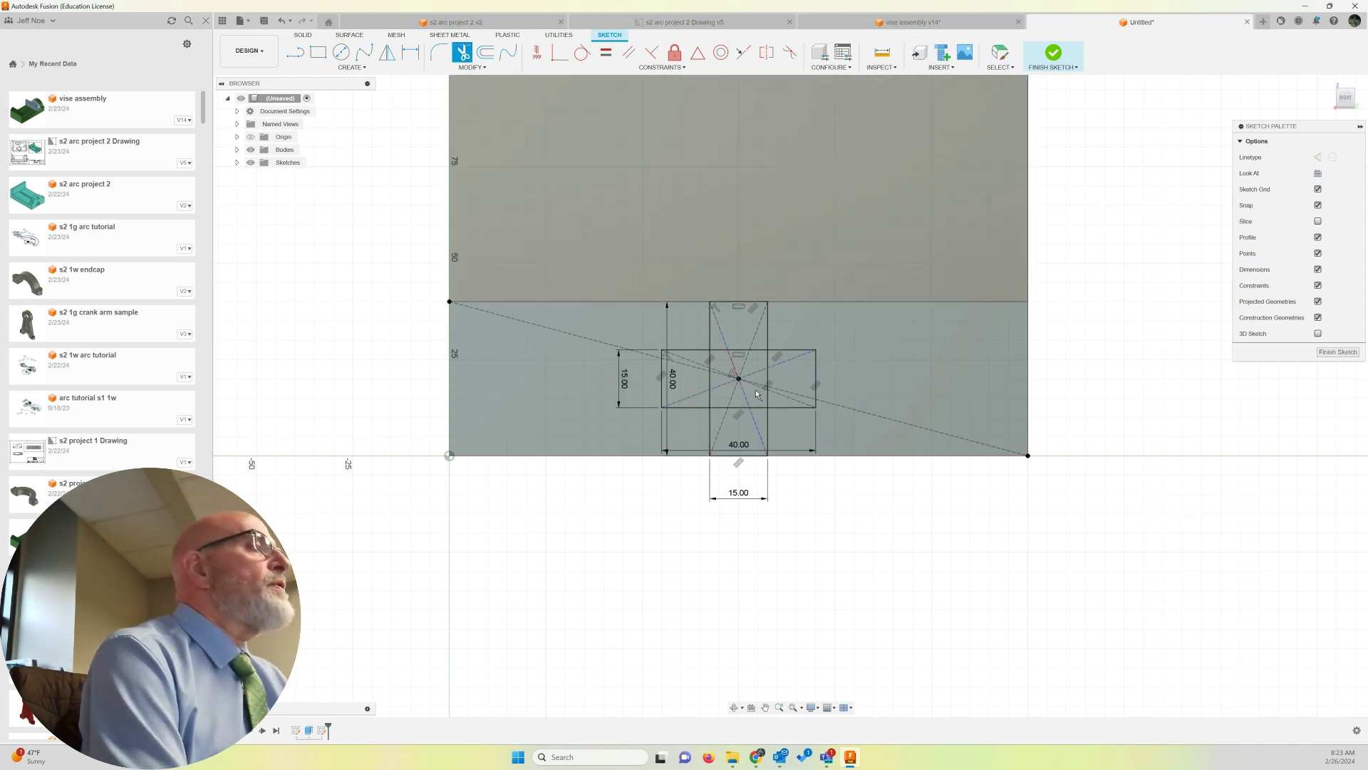
{"action": "left_click", "coordinate": [751, 351]}
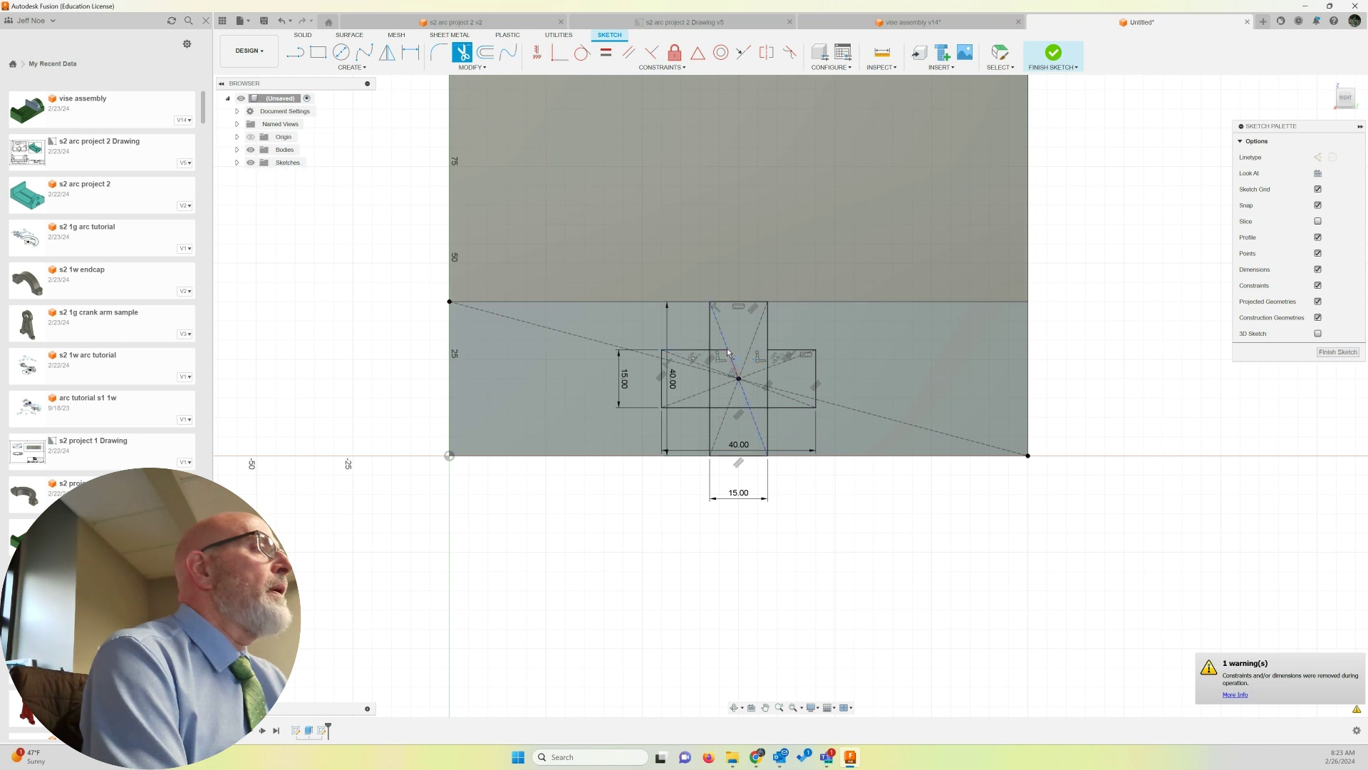
{"action": "left_click", "coordinate": [723, 352]}
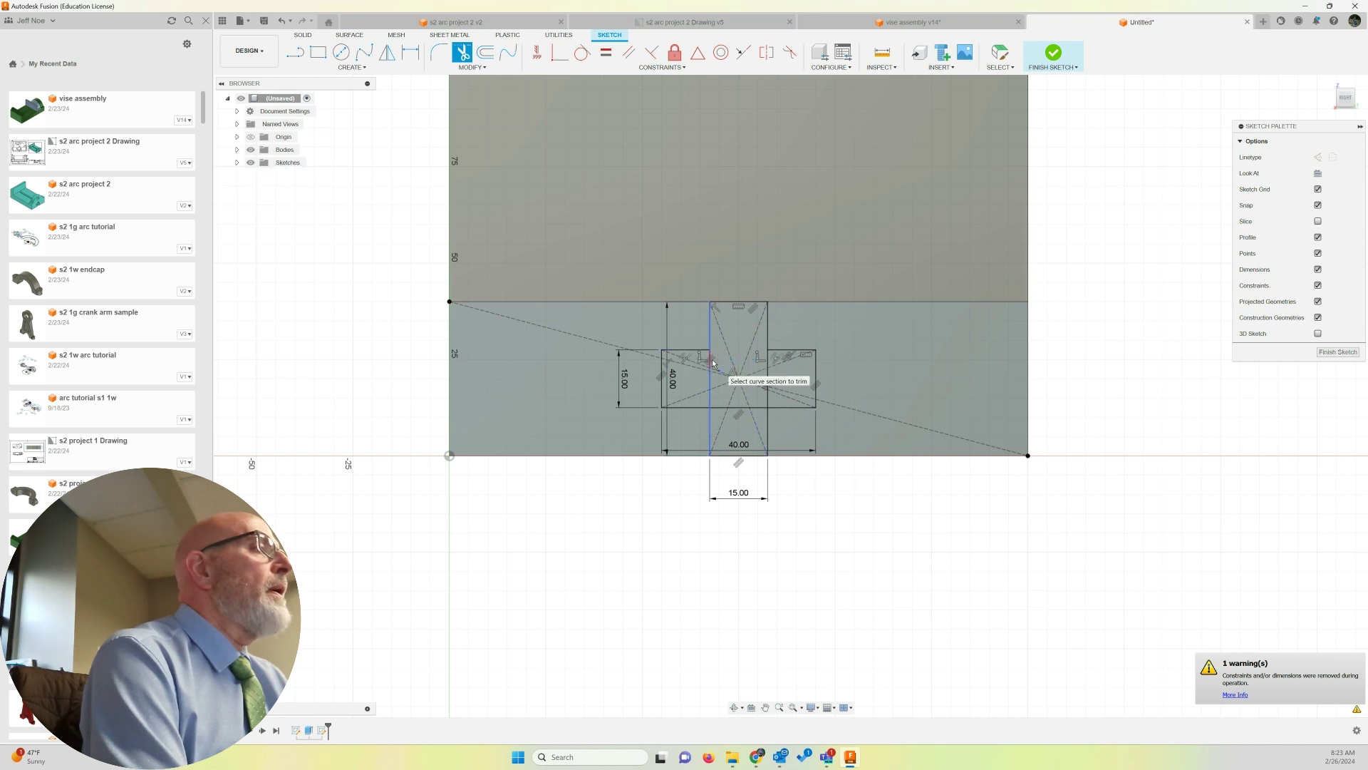
{"action": "left_click", "coordinate": [713, 364]}
{"action": "left_click", "coordinate": [719, 406]}
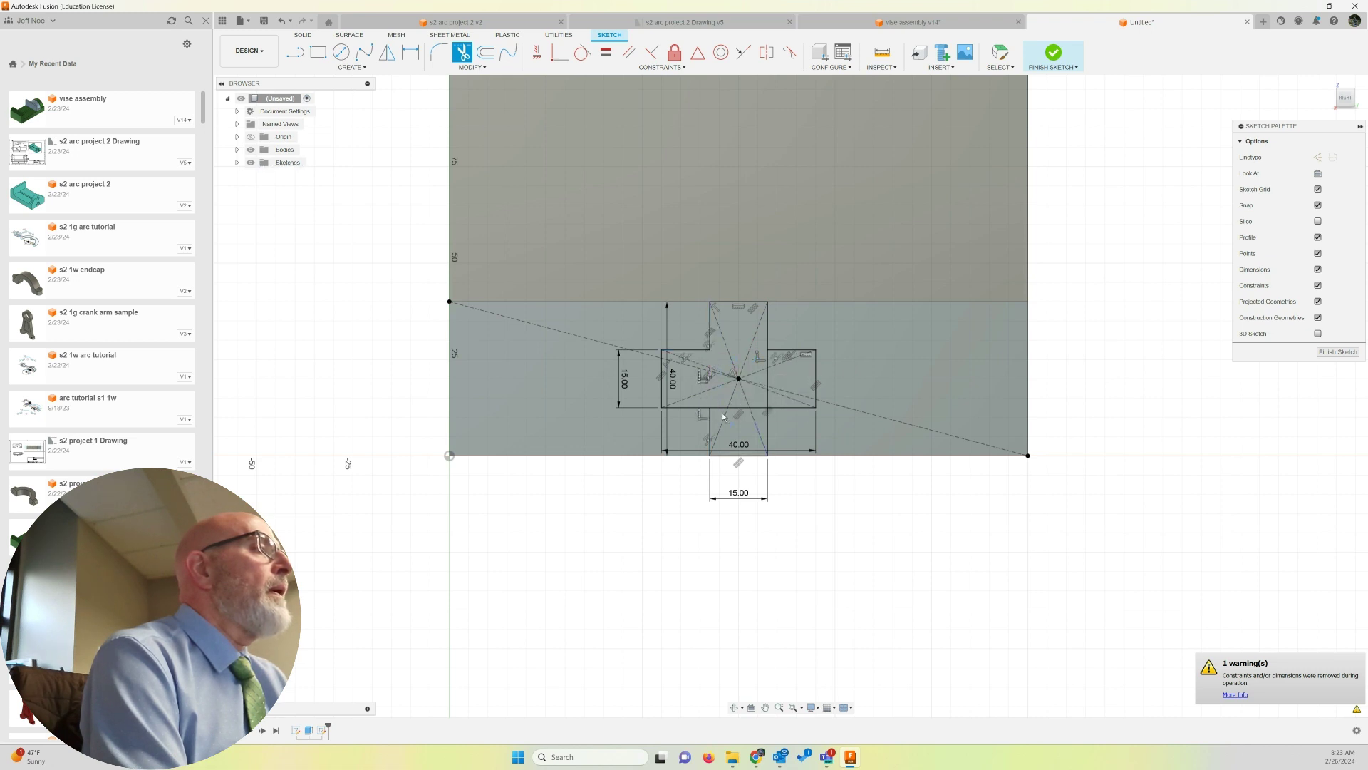
{"action": "left_click", "coordinate": [723, 409]}
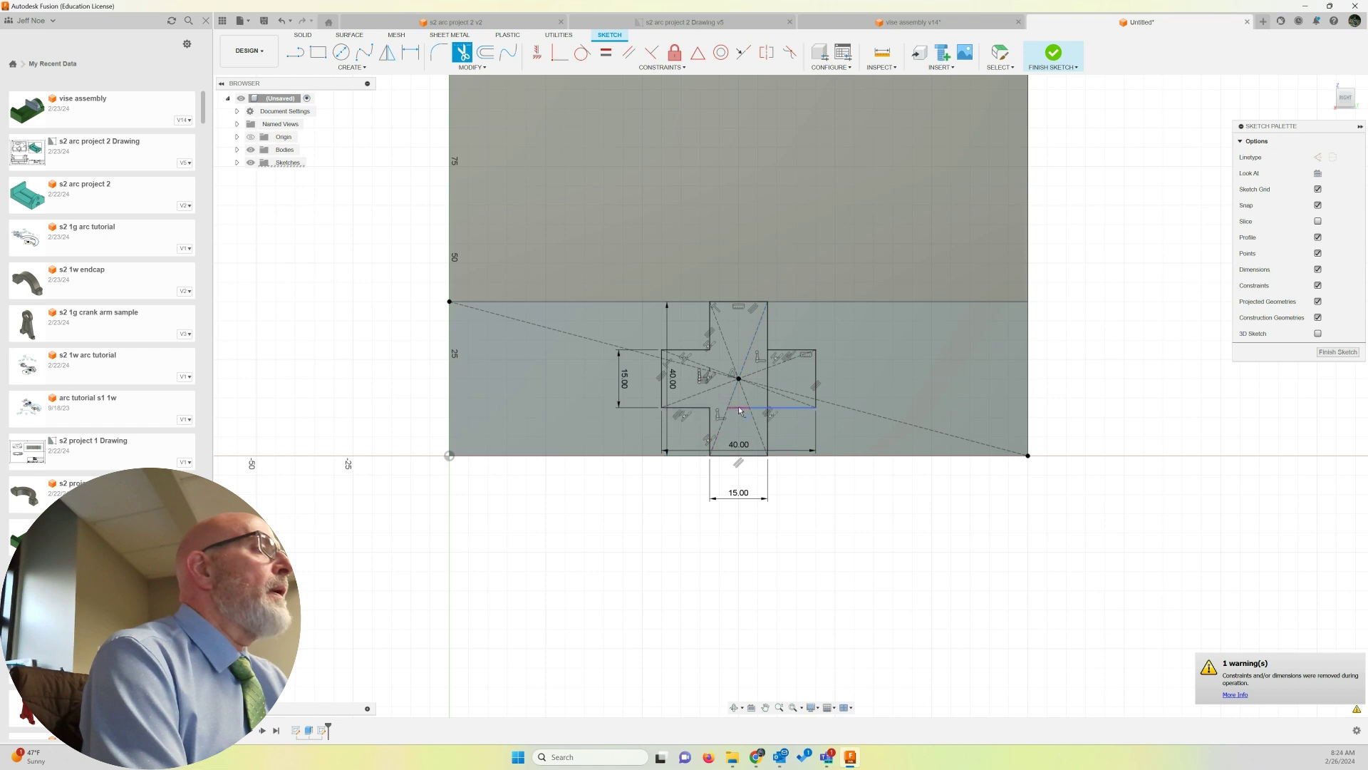
{"action": "left_click", "coordinate": [768, 382]}
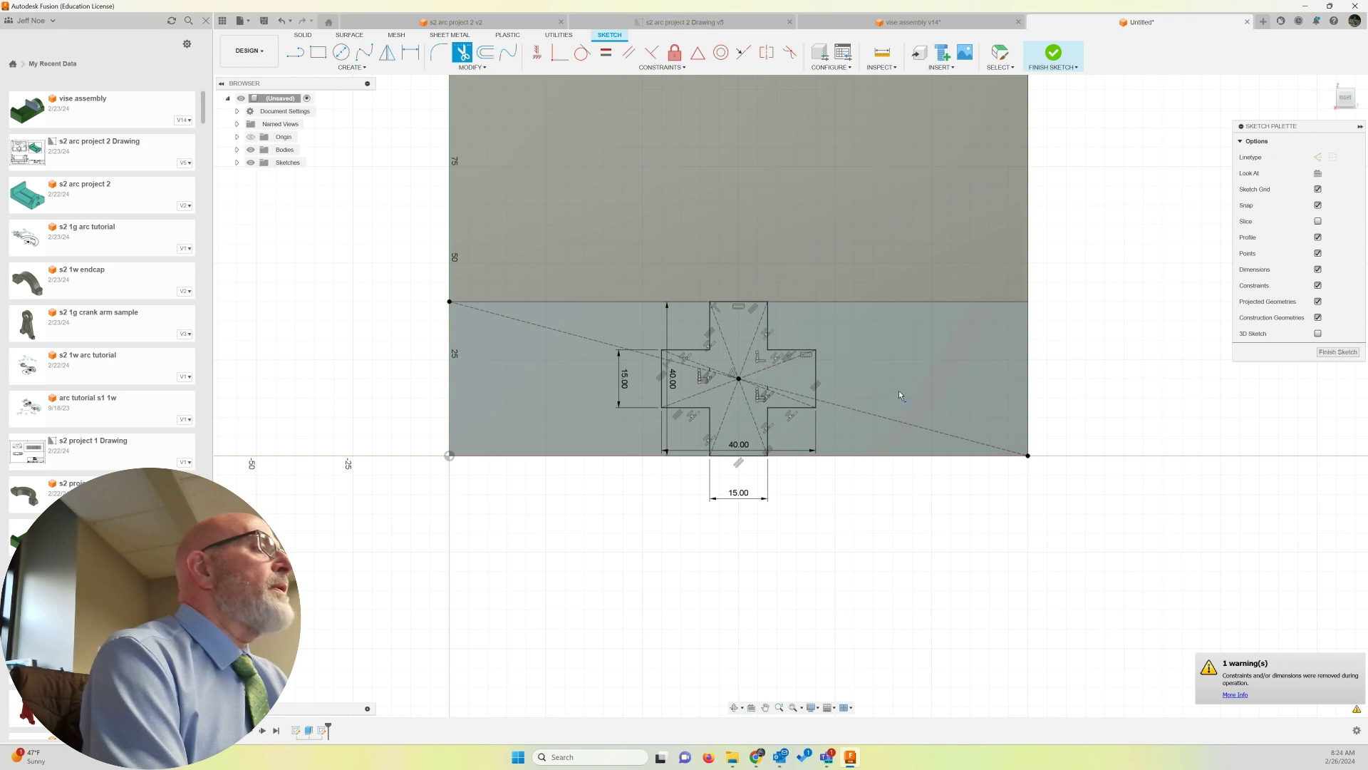
{"action": "key", "text": "Escape"}
Finish the sketch and extrude the cross profile as a cut through the base, up to the upright wall's inner face.
{"action": "left_click", "coordinate": [793, 378]}
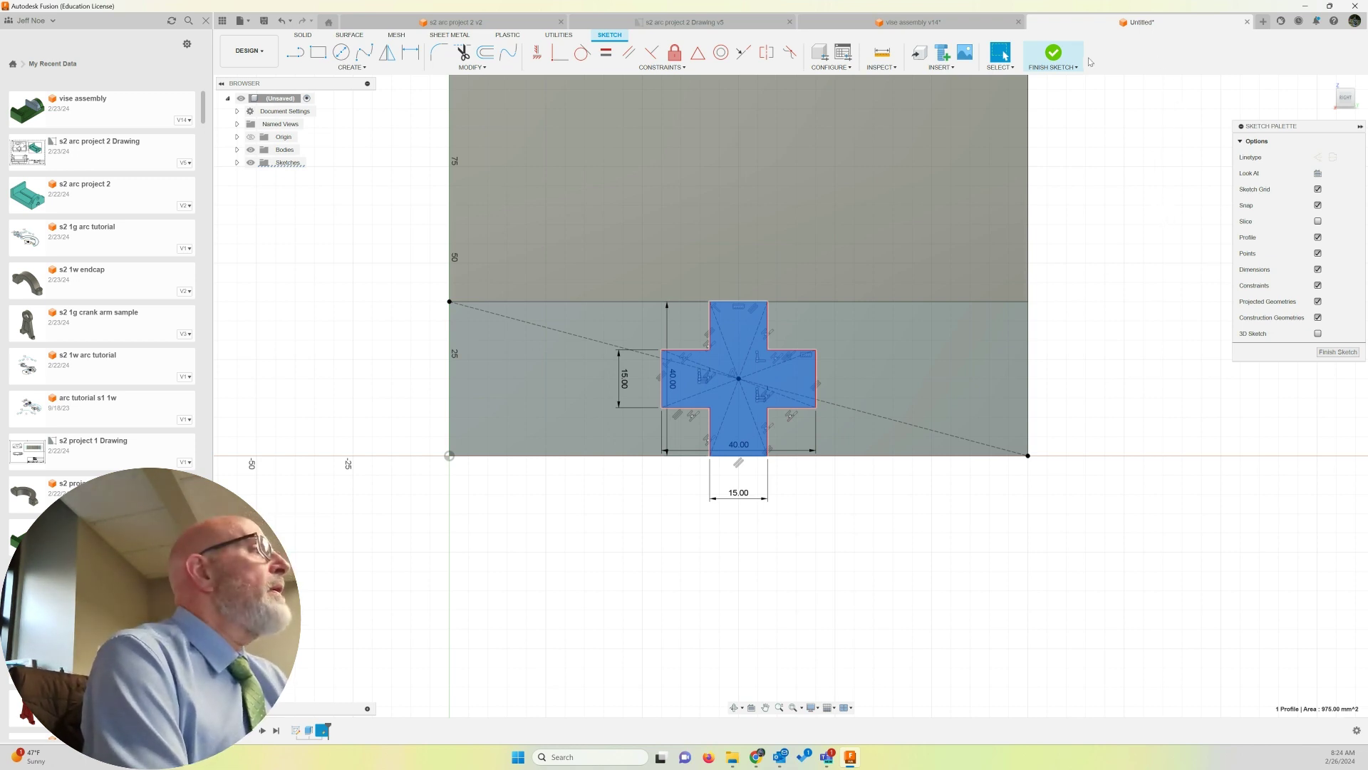
{"action": "left_click", "coordinate": [1054, 54]}
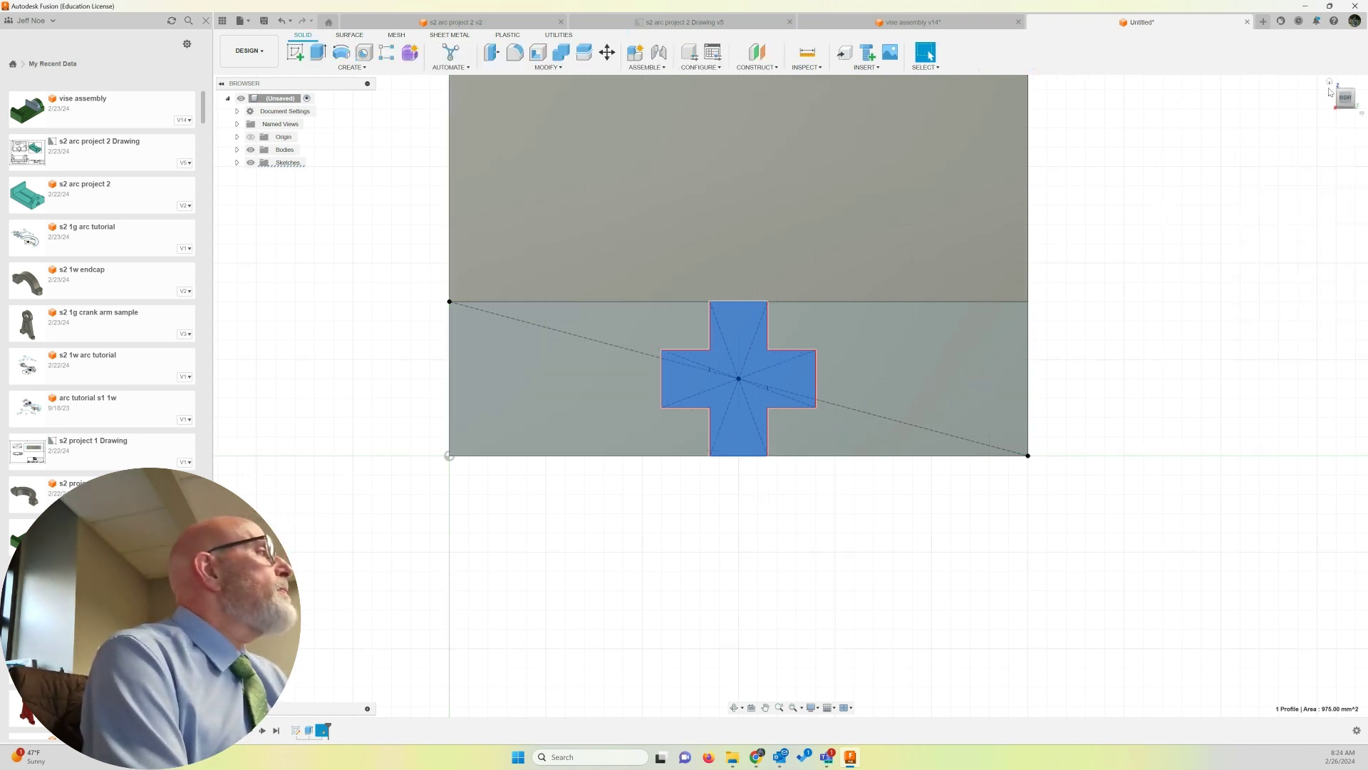
{"action": "left_click", "coordinate": [1330, 82]}
{"action": "key", "text": "e"}
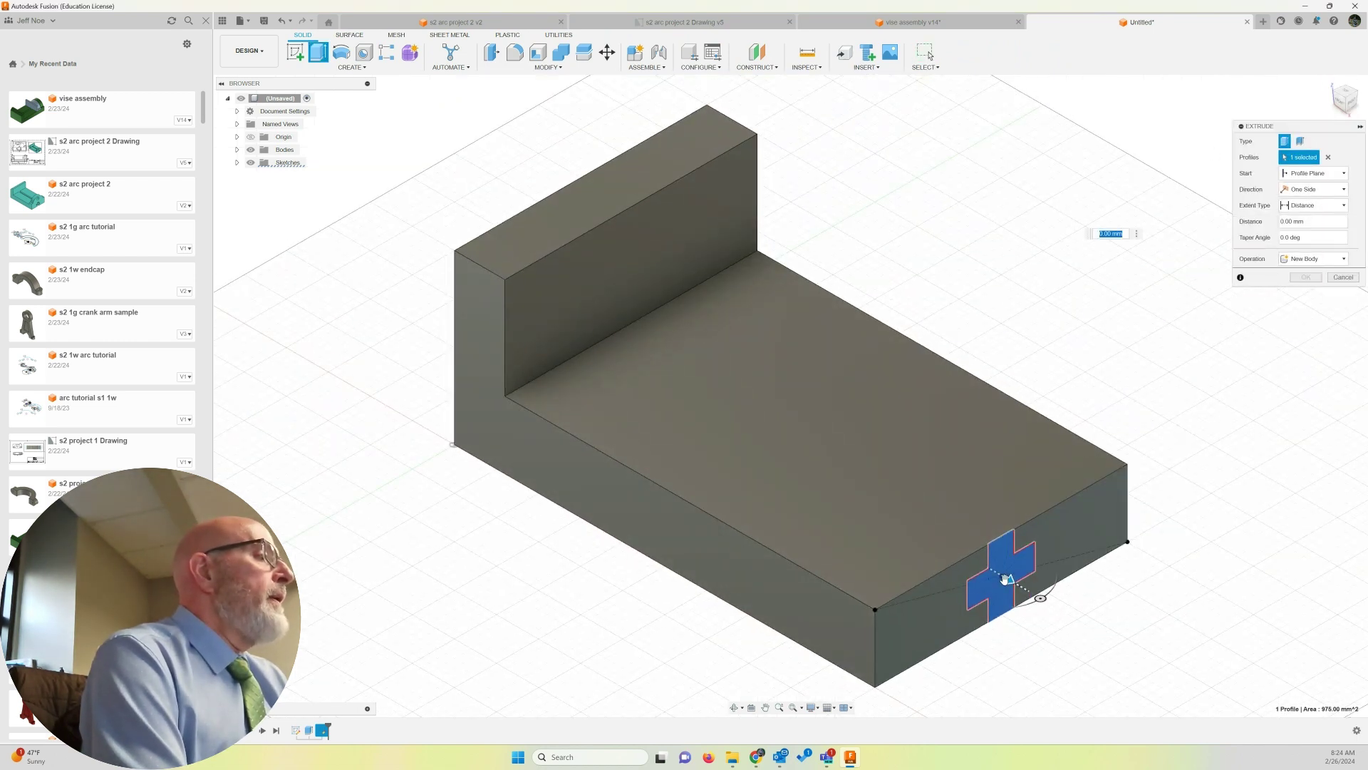
{"action": "left_click_drag", "start_coordinate": [1006, 579], "coordinate": [783, 451]}
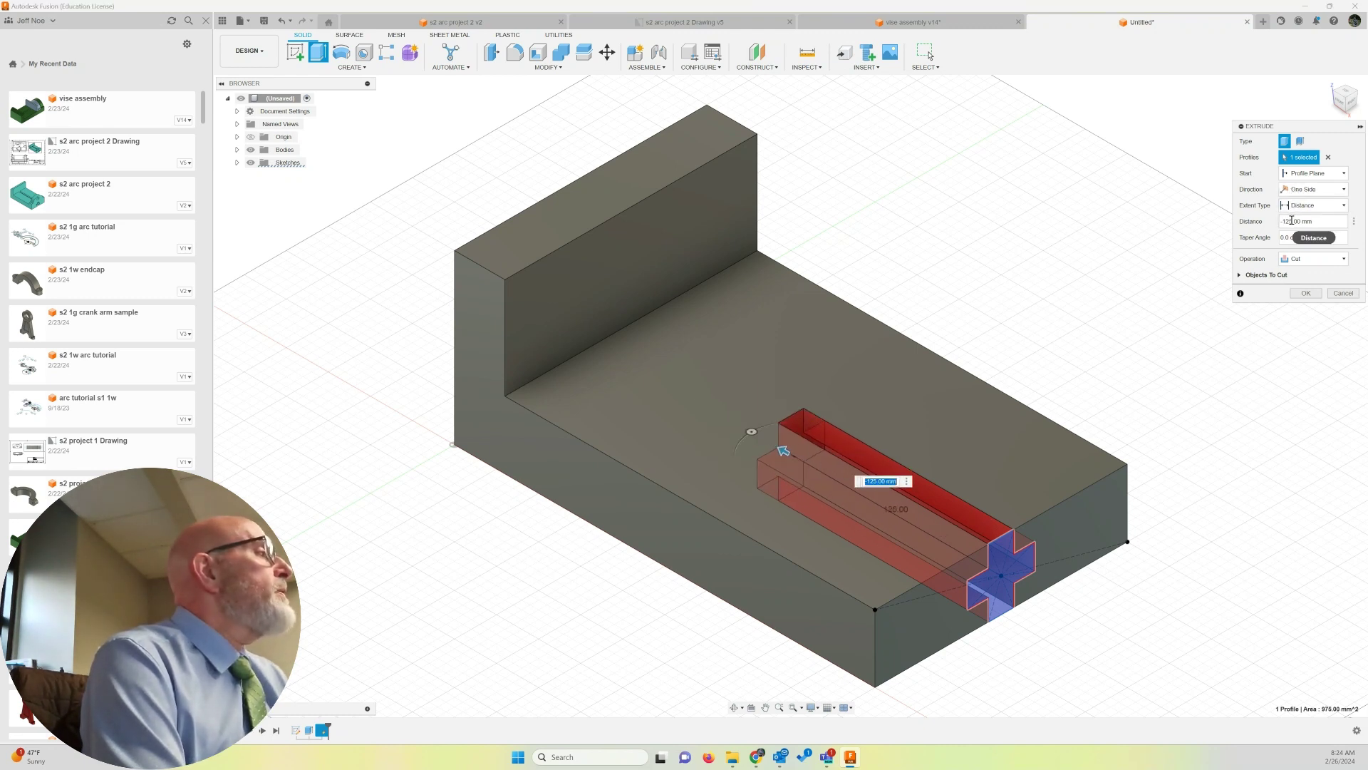
{"action": "left_click", "coordinate": [1341, 213]}
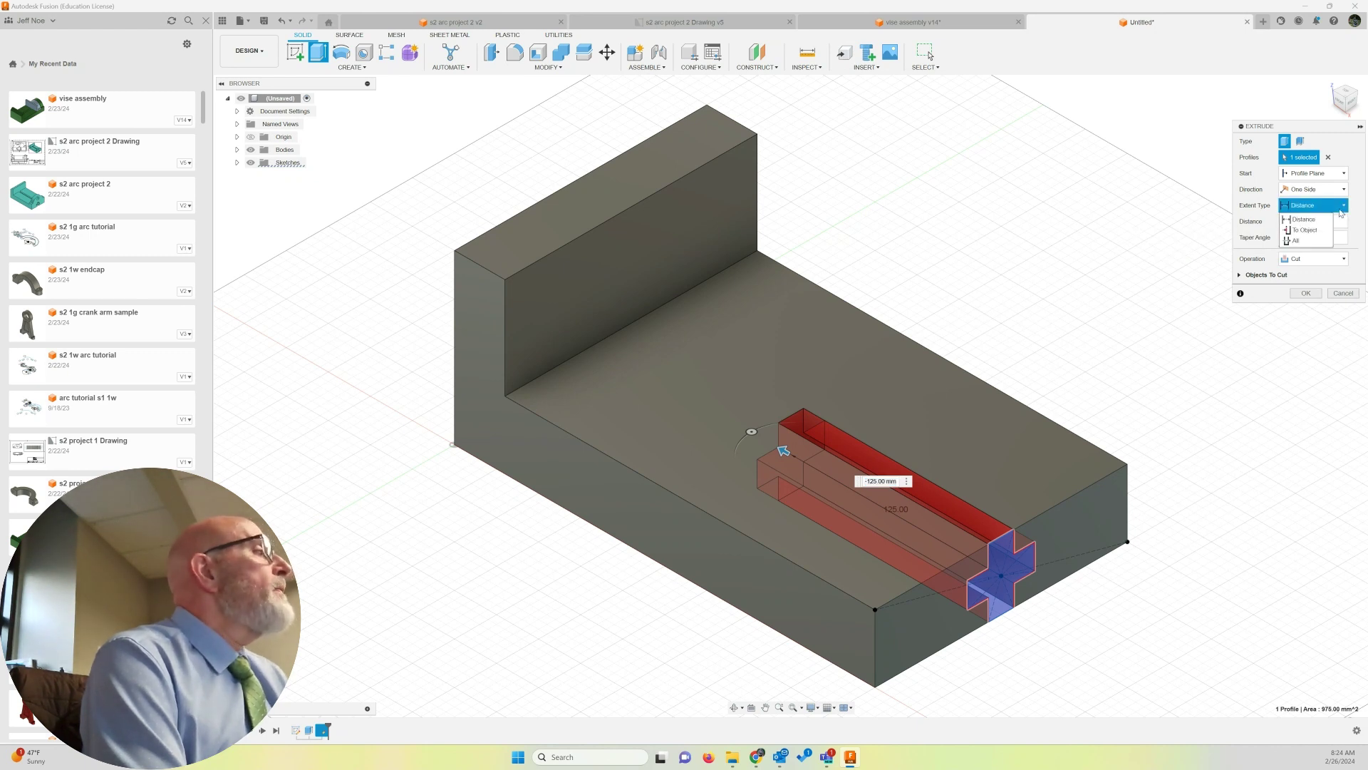
{"action": "left_click", "coordinate": [1305, 231]}
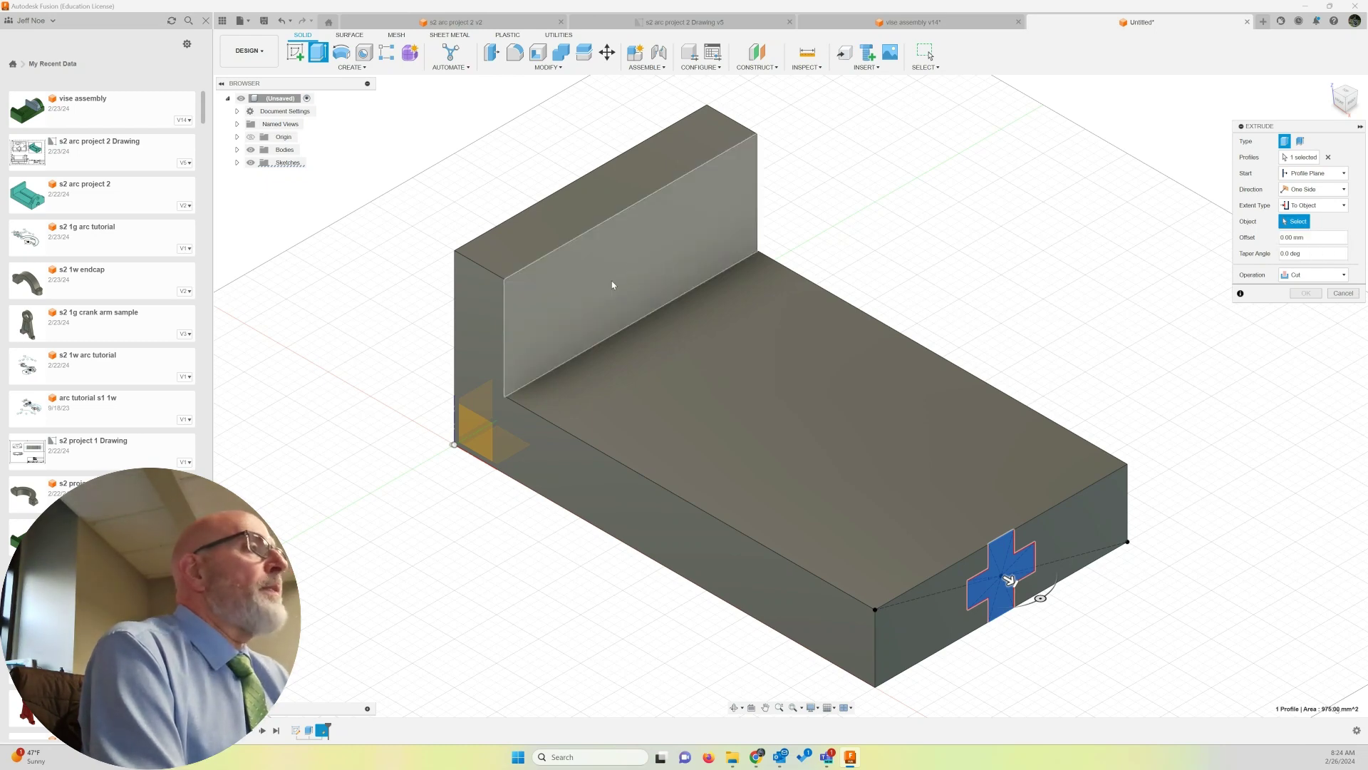
{"action": "left_click", "coordinate": [636, 270]}
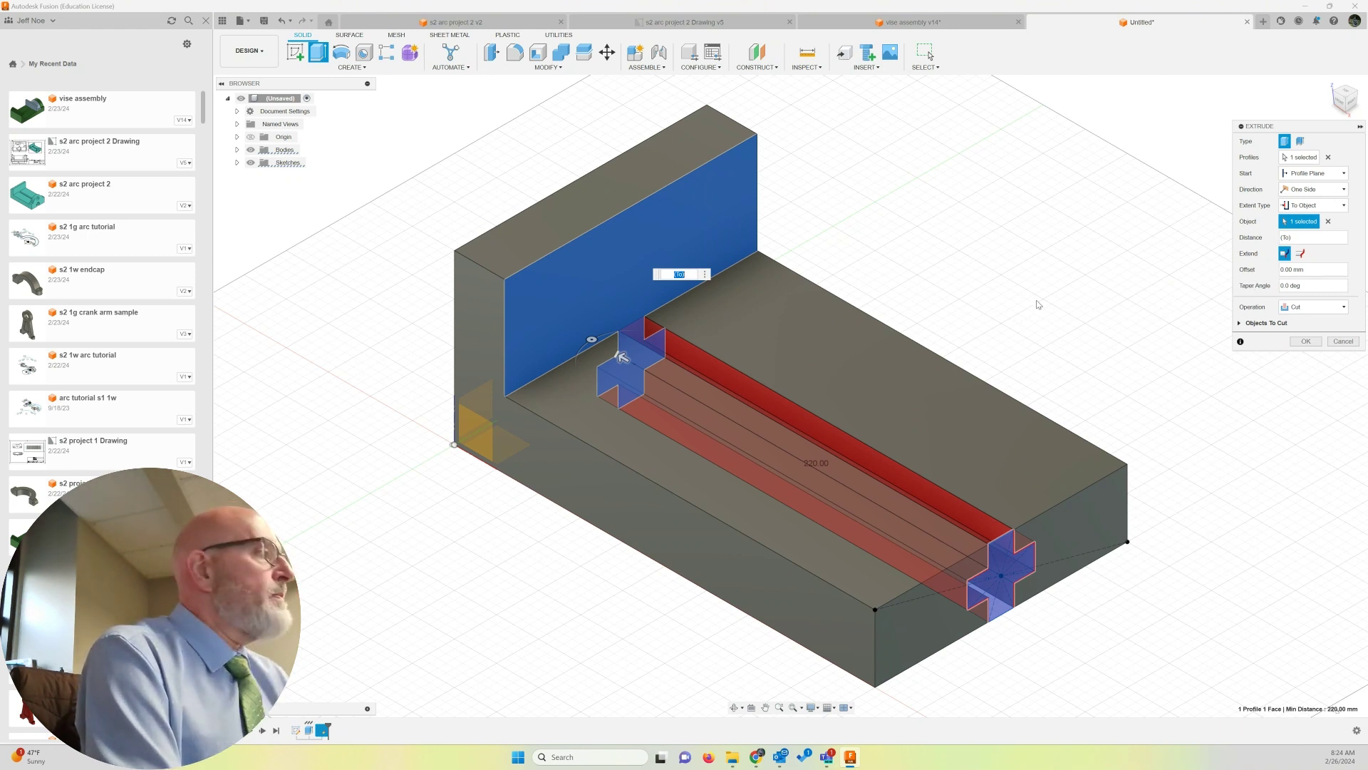
{"action": "left_click", "coordinate": [1307, 345]}
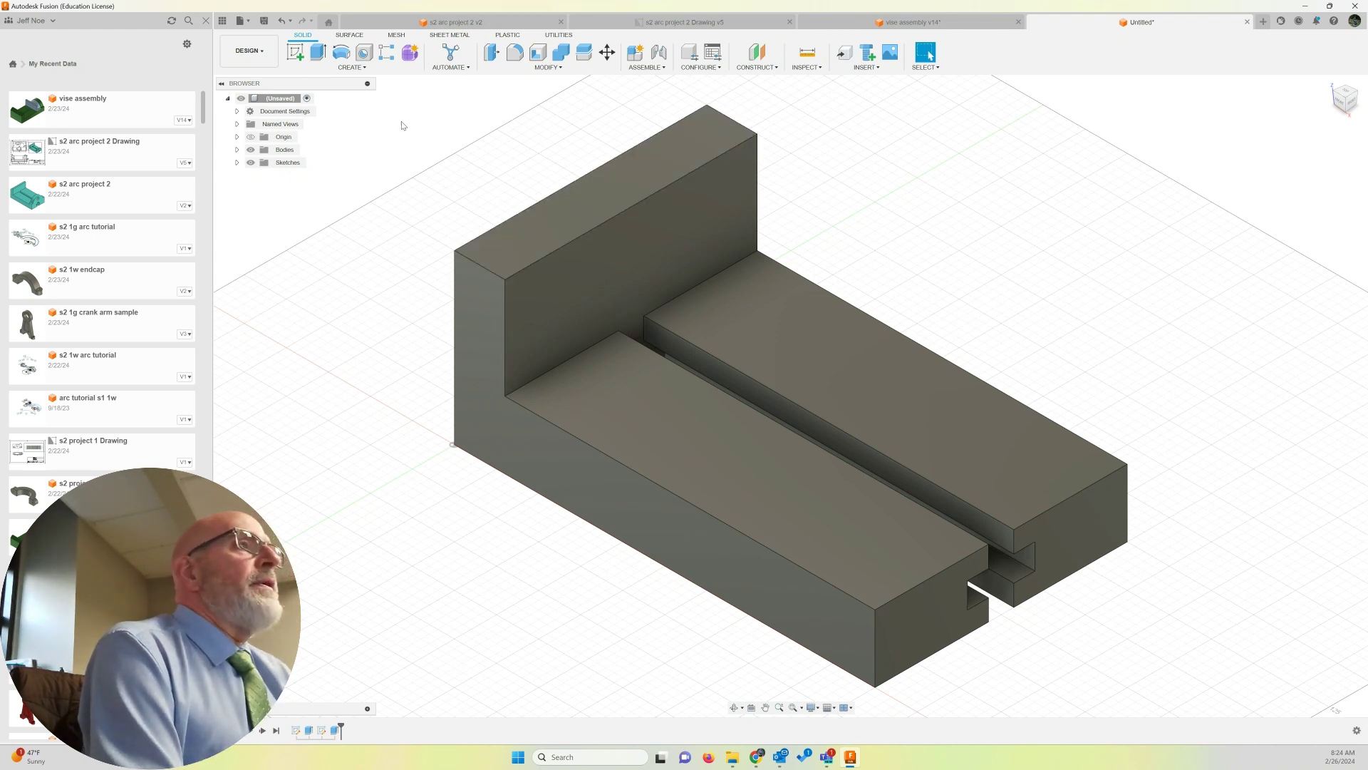
Start a sketch on the base's end face and draw a 150 mm horizontal line across the full width along its upper edge.
{"action": "left_click", "coordinate": [1066, 553]}
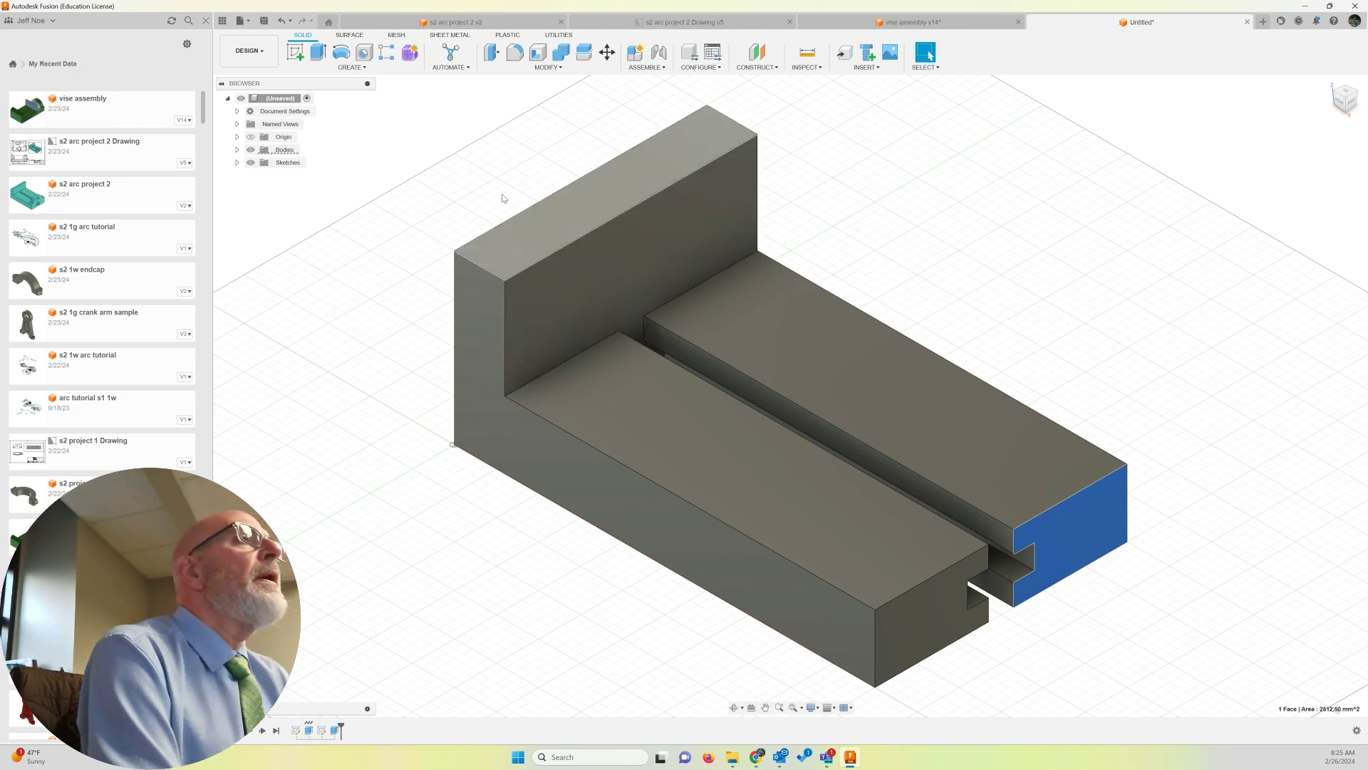
{"action": "left_click", "coordinate": [296, 52]}
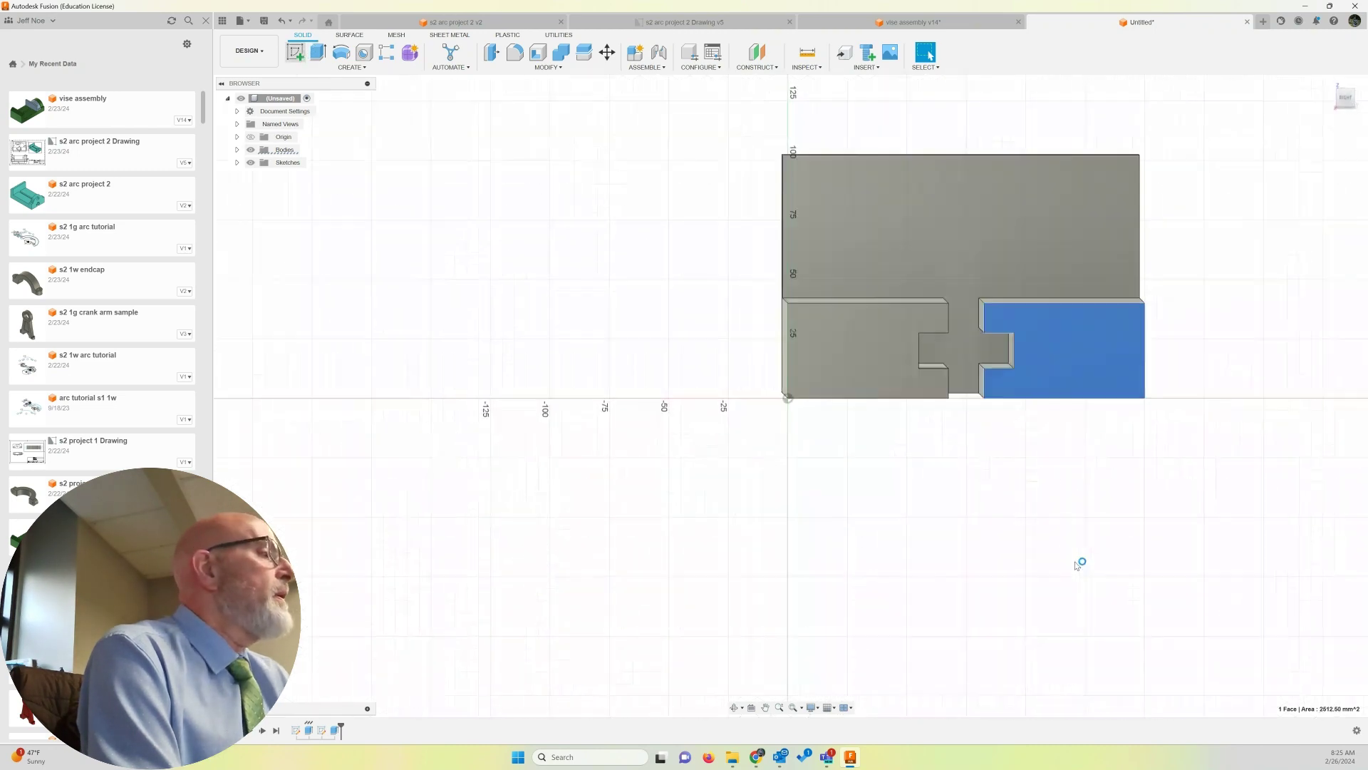
{"action": "left_click", "coordinate": [793, 709]}
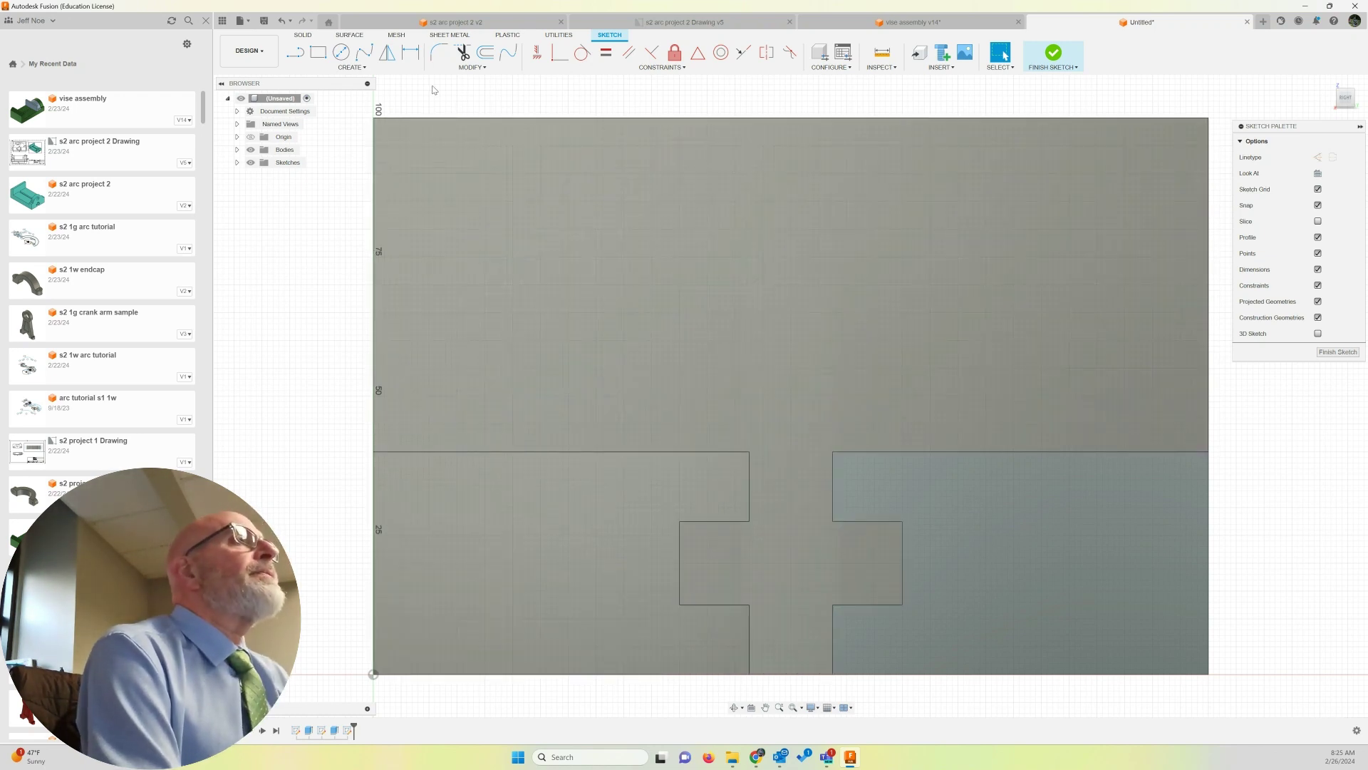
{"action": "left_click", "coordinate": [304, 56]}
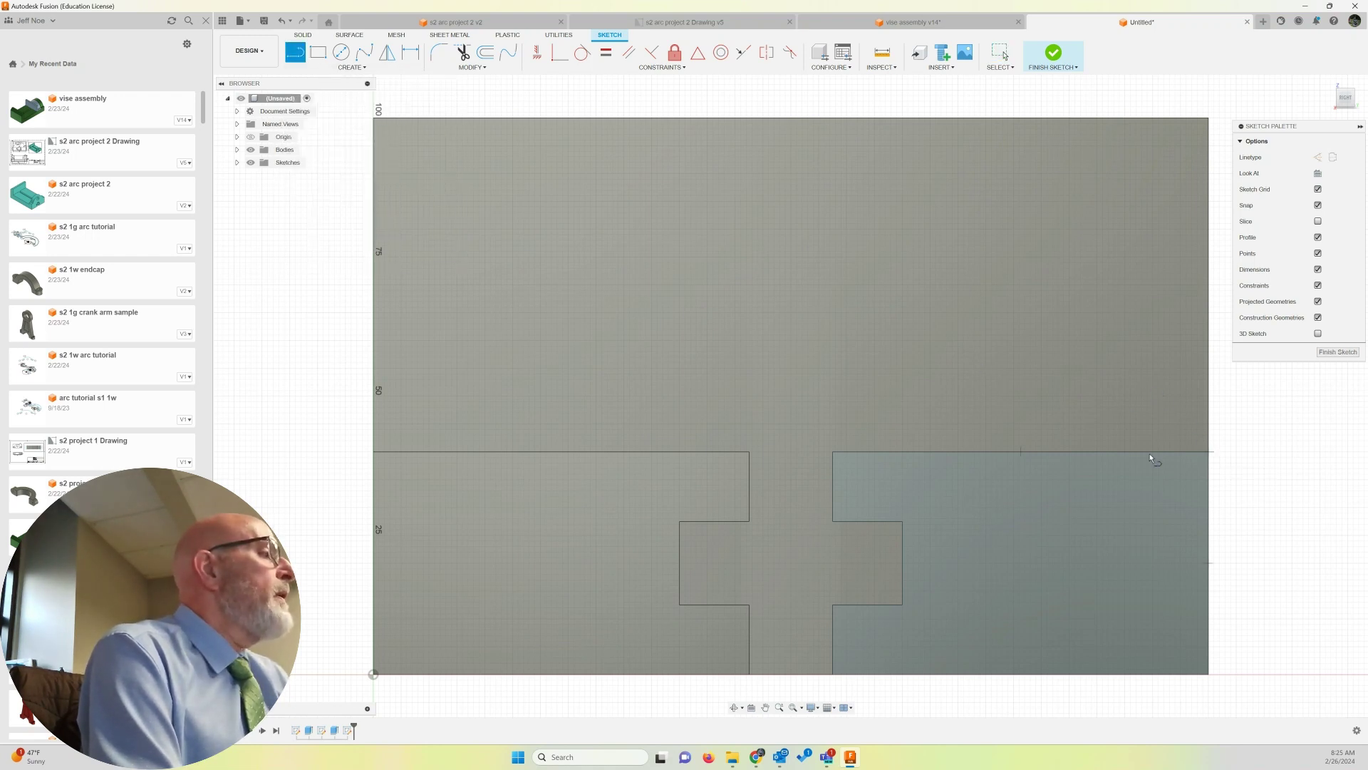
{"action": "left_click", "coordinate": [1208, 452]}
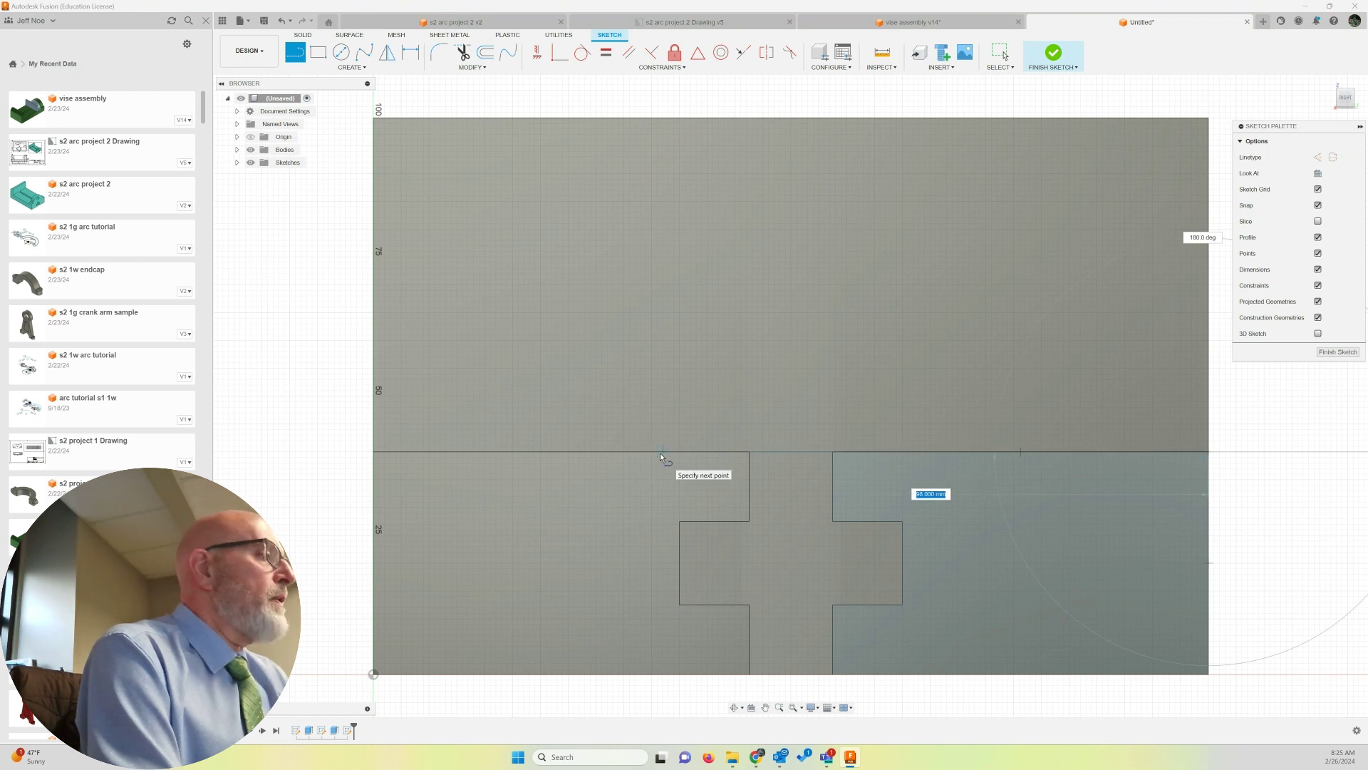
{"action": "type", "text": "150"}
{"action": "key", "text": "Tab"}
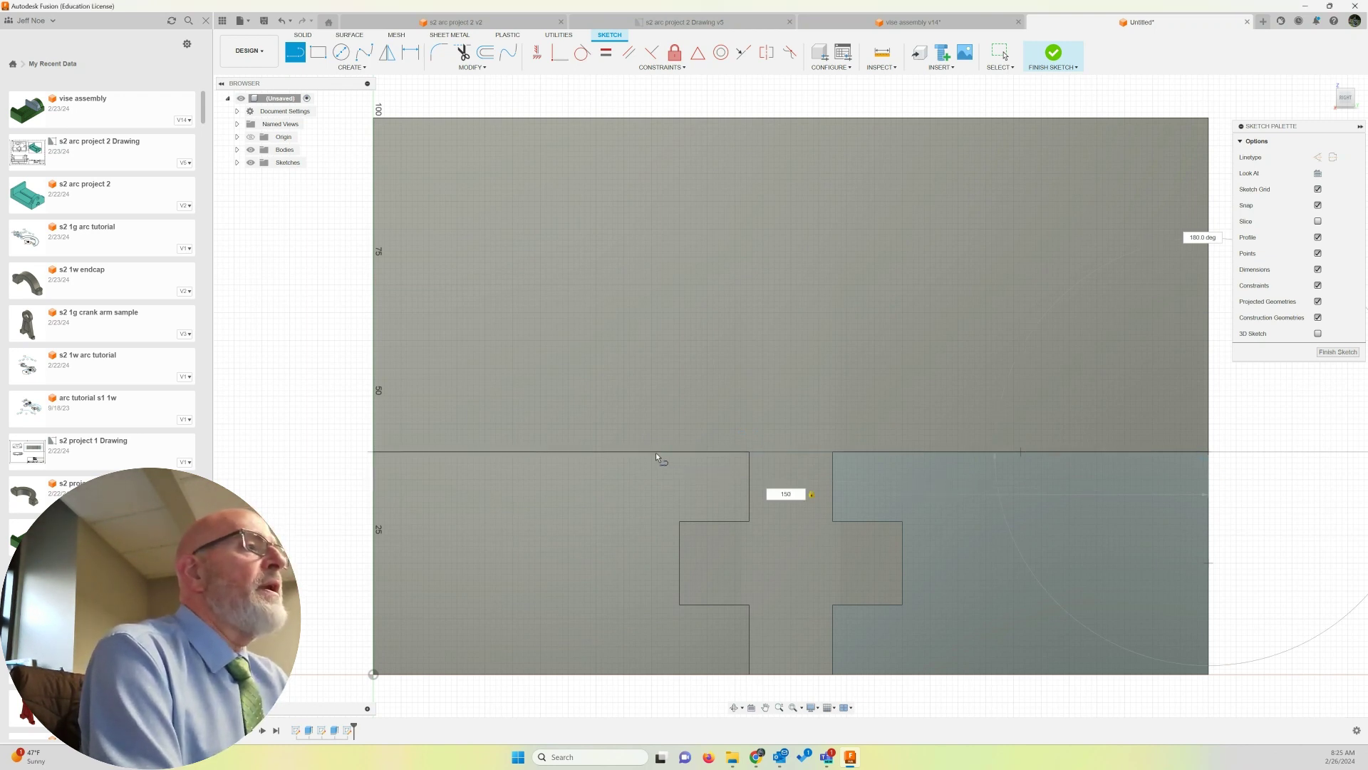
{"action": "left_click", "coordinate": [655, 452]}
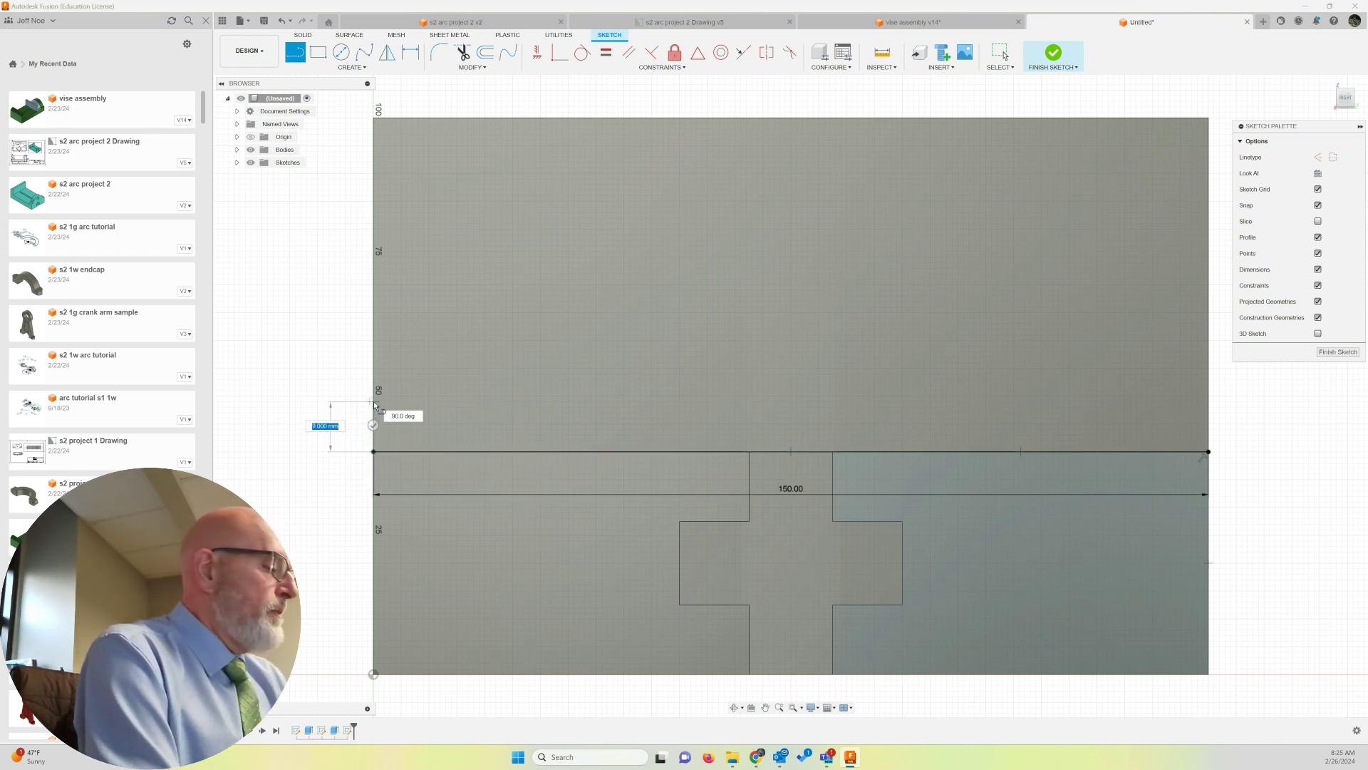
From the left end of the 150 mm line, draw a 15 mm line straight up and a 15 mm horizontal line inward.
{"action": "type", "text": "15"}
{"action": "key", "text": "Tab"}
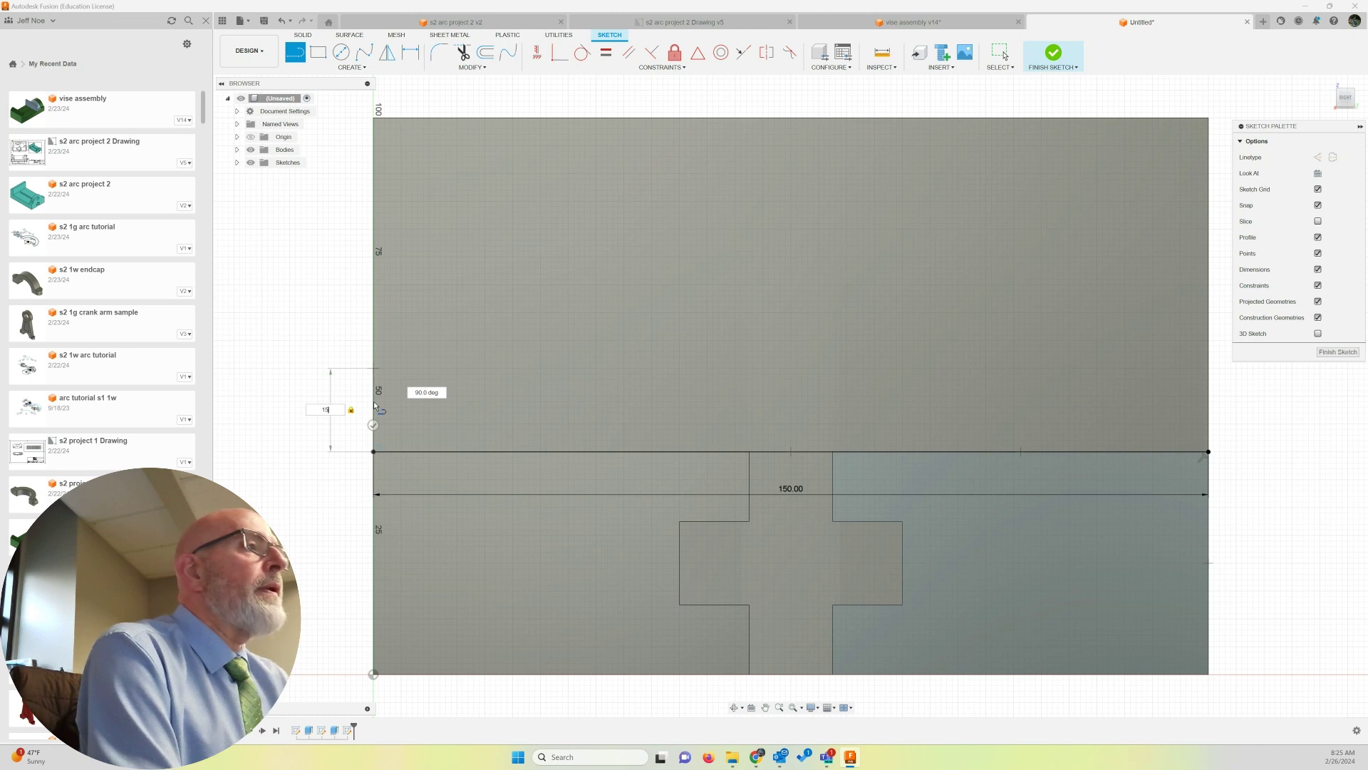
{"action": "left_click", "coordinate": [377, 385]}
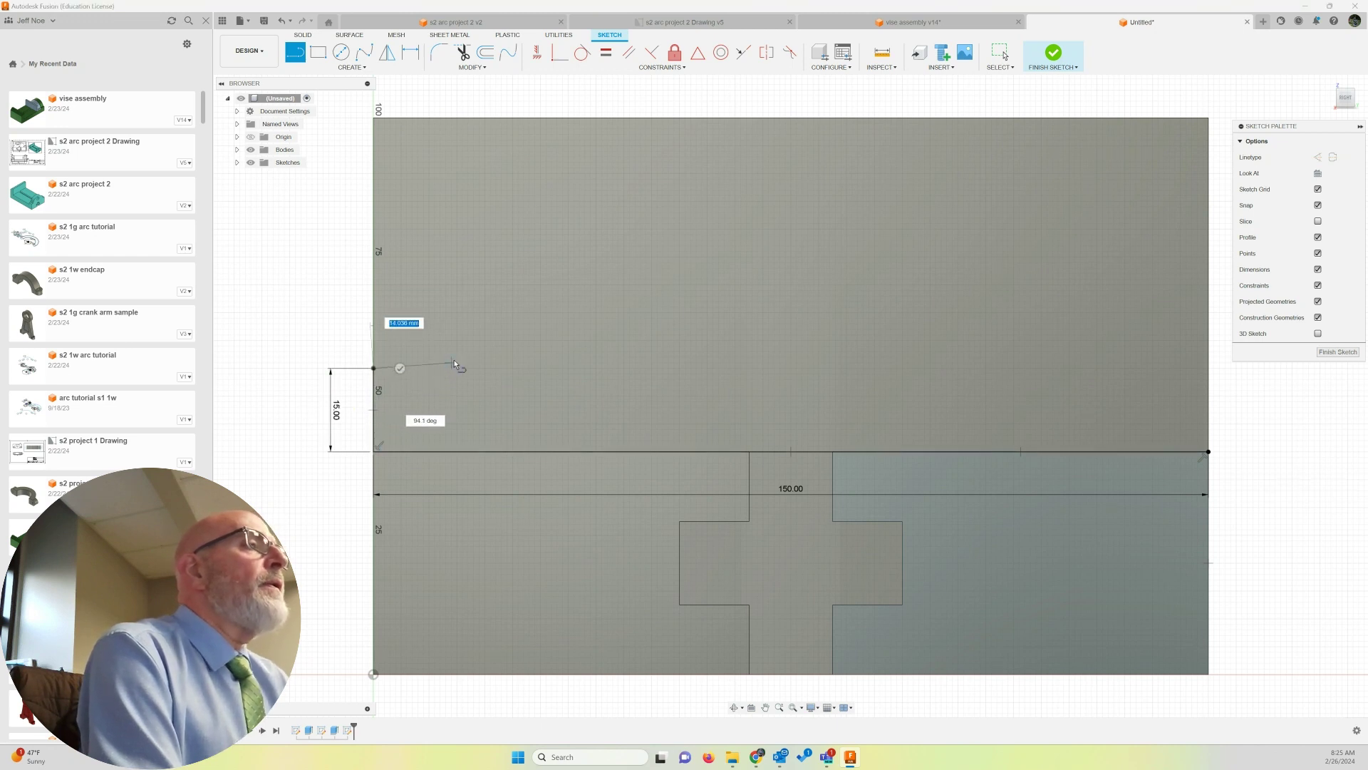
{"action": "type", "text": "15"}
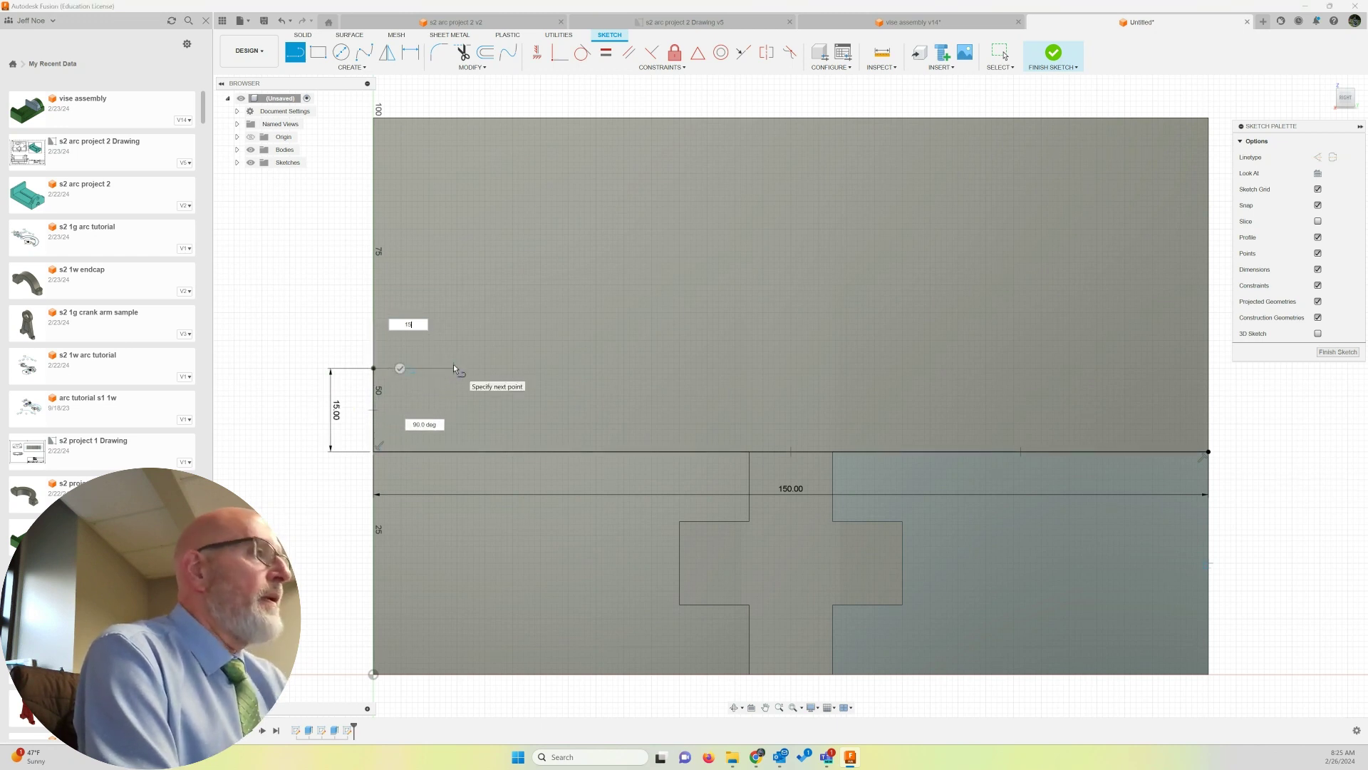
{"action": "key", "text": "Tab"}
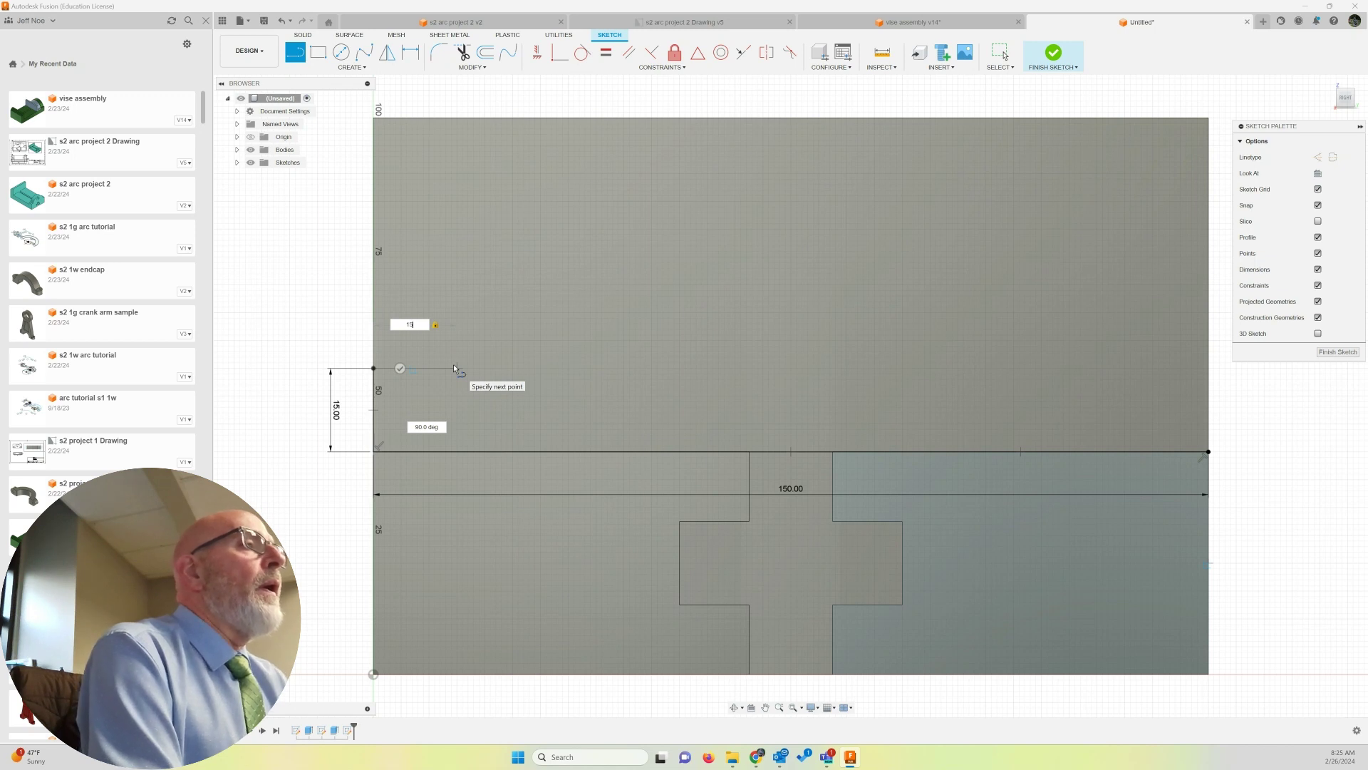
{"action": "left_click", "coordinate": [454, 368]}
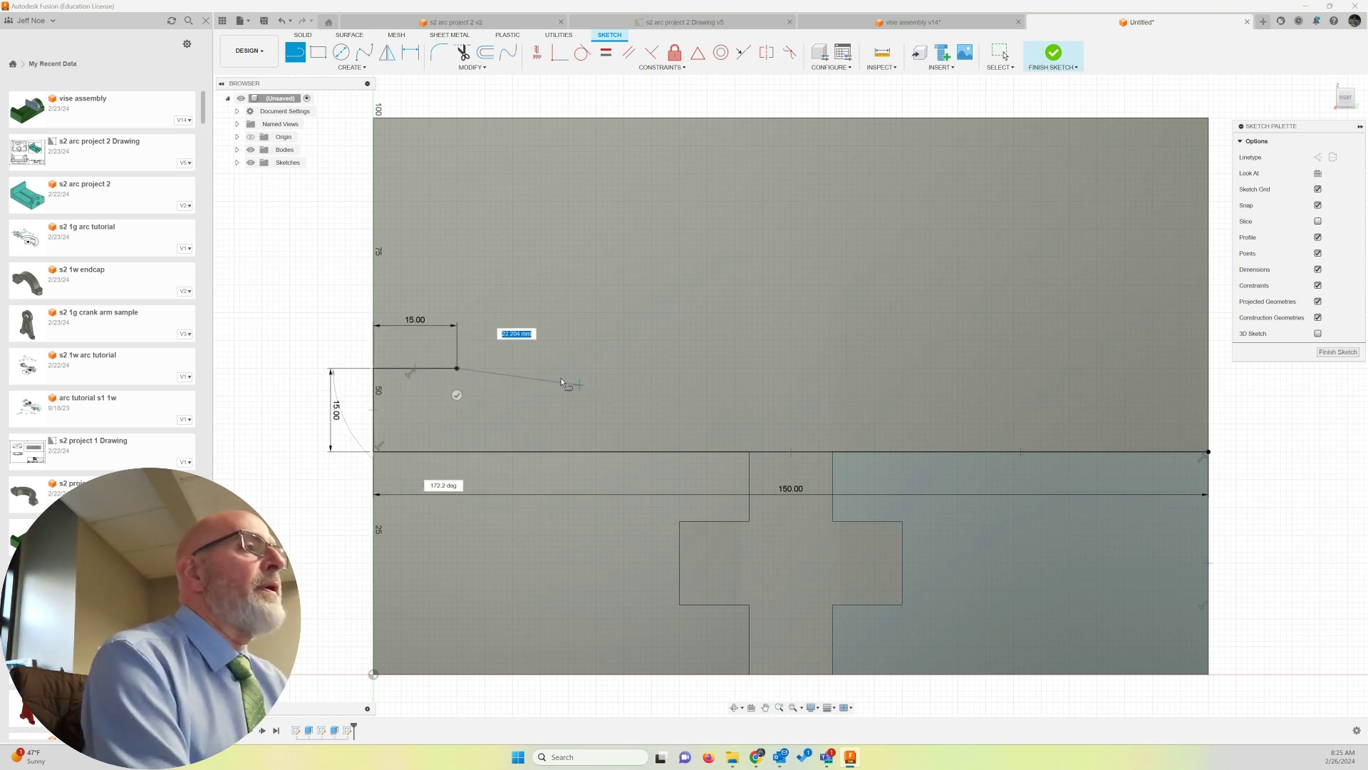
{"action": "key", "text": "Escape"}
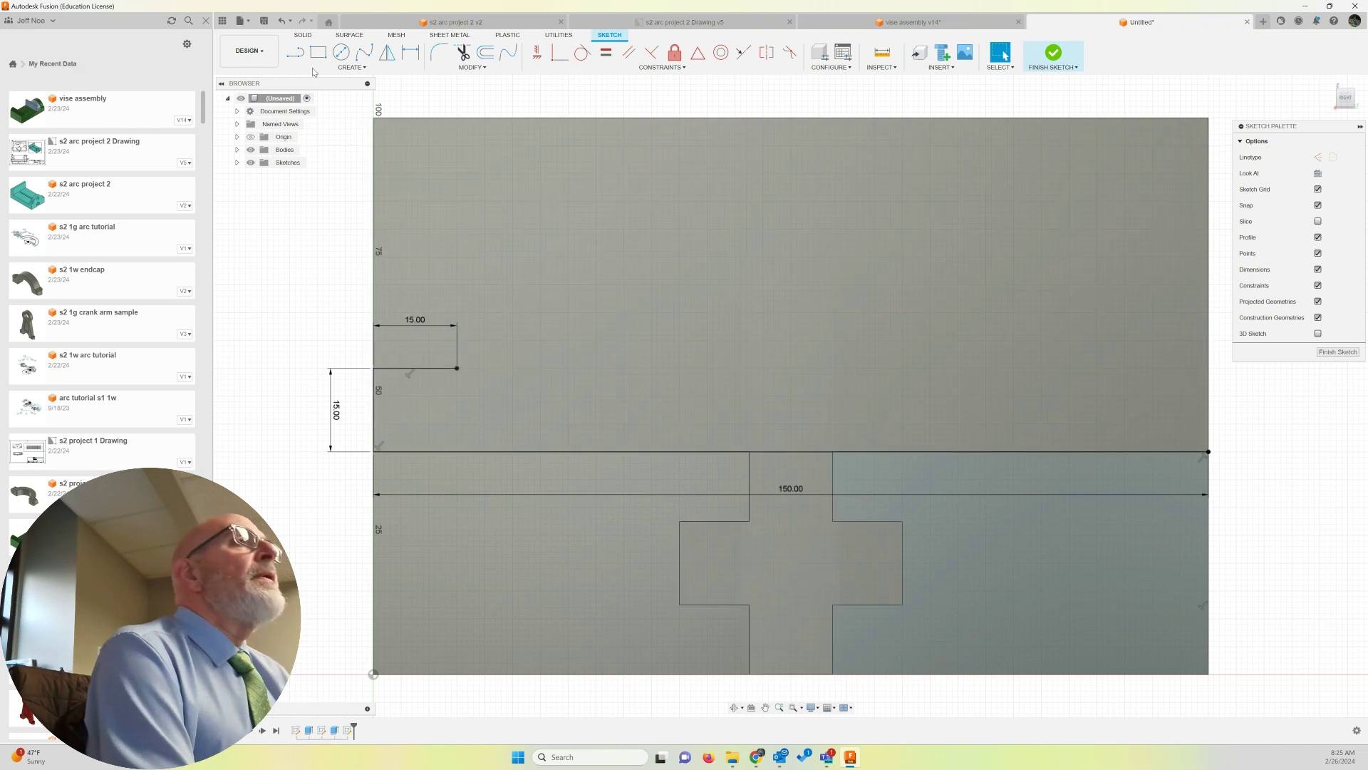
{"action": "key", "text": "l"}
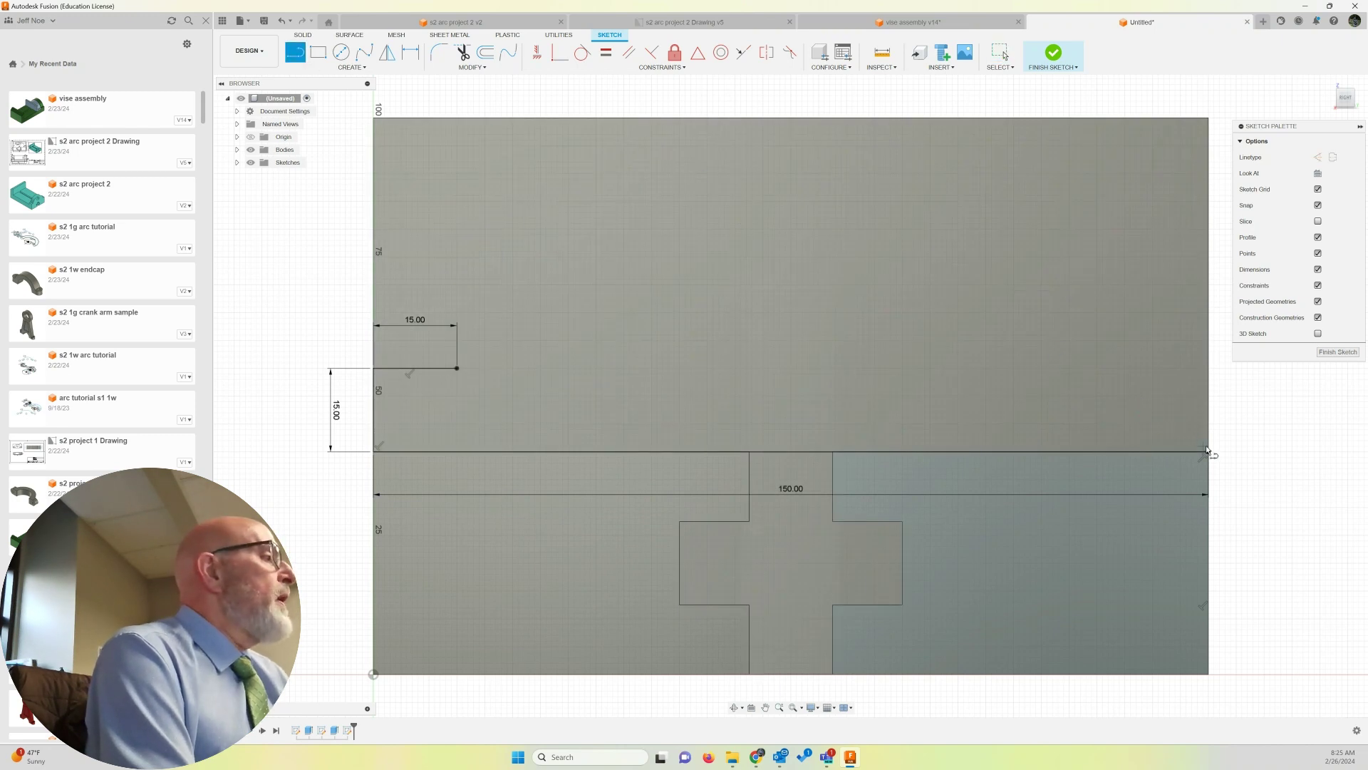
{"action": "left_click", "coordinate": [1208, 451]}
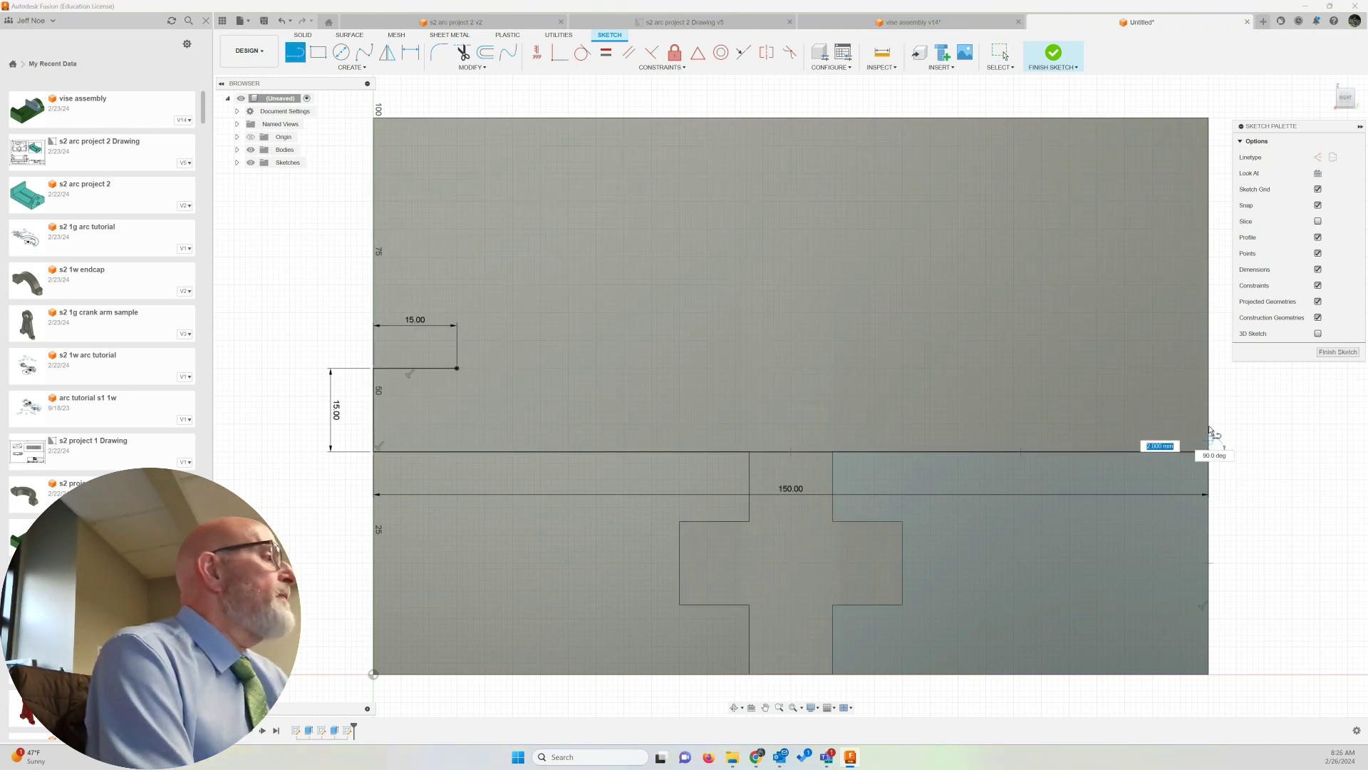
{"action": "type", "text": "15"}
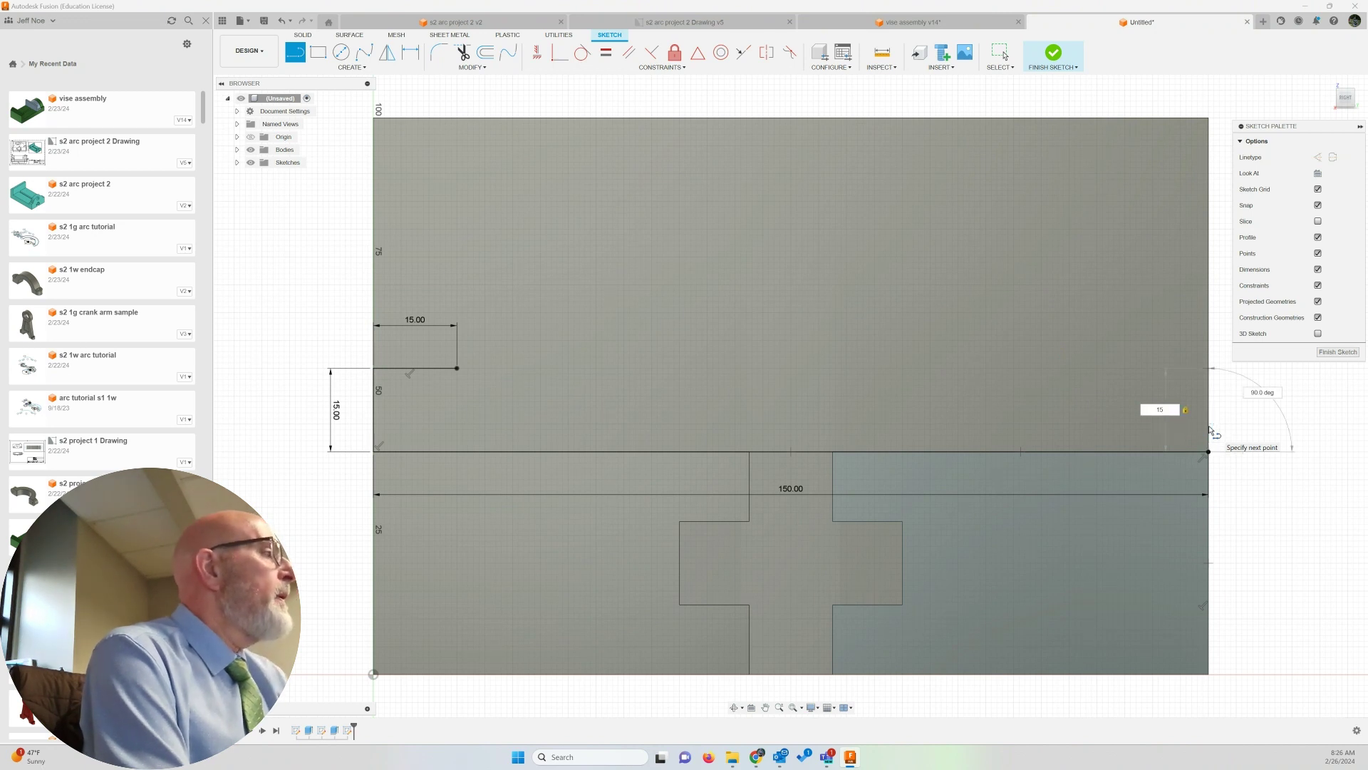
{"action": "left_click", "coordinate": [1184, 396]}
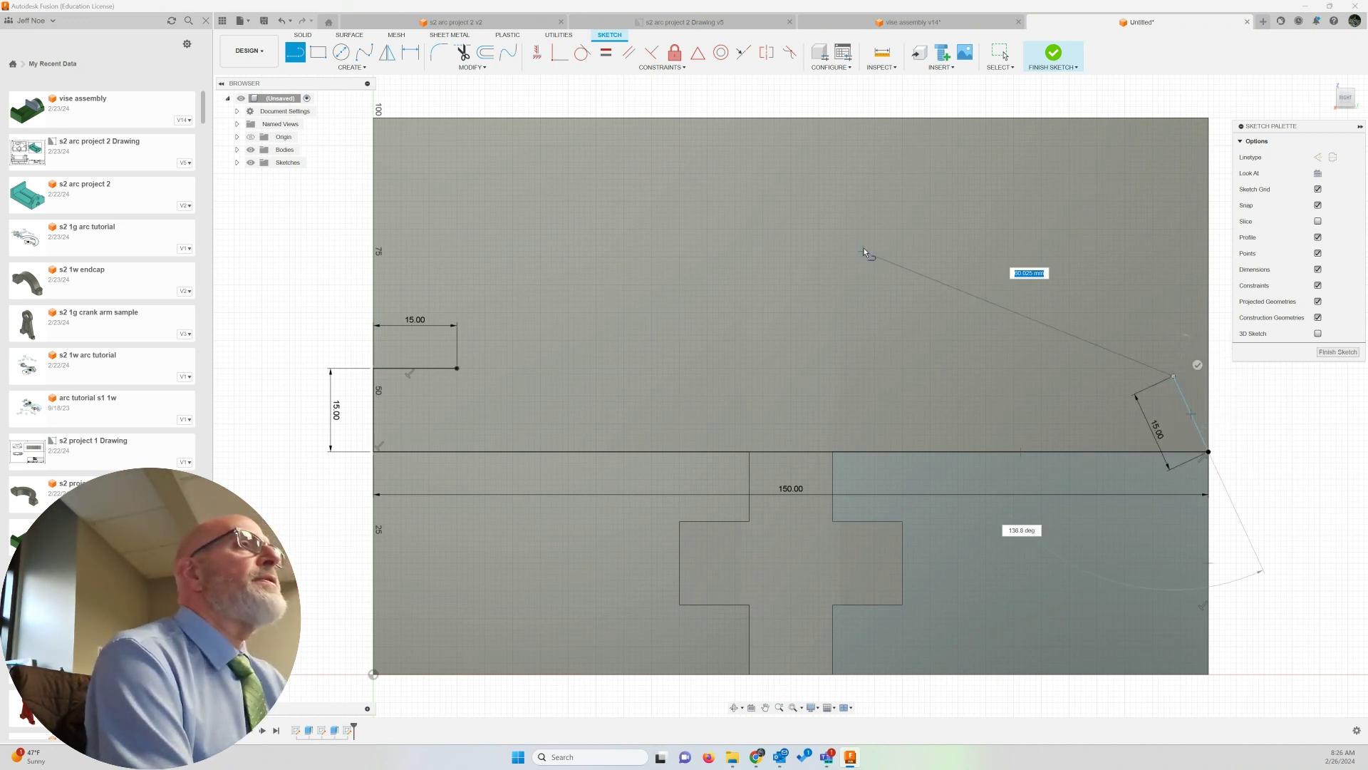
{"action": "key", "text": "Escape"}
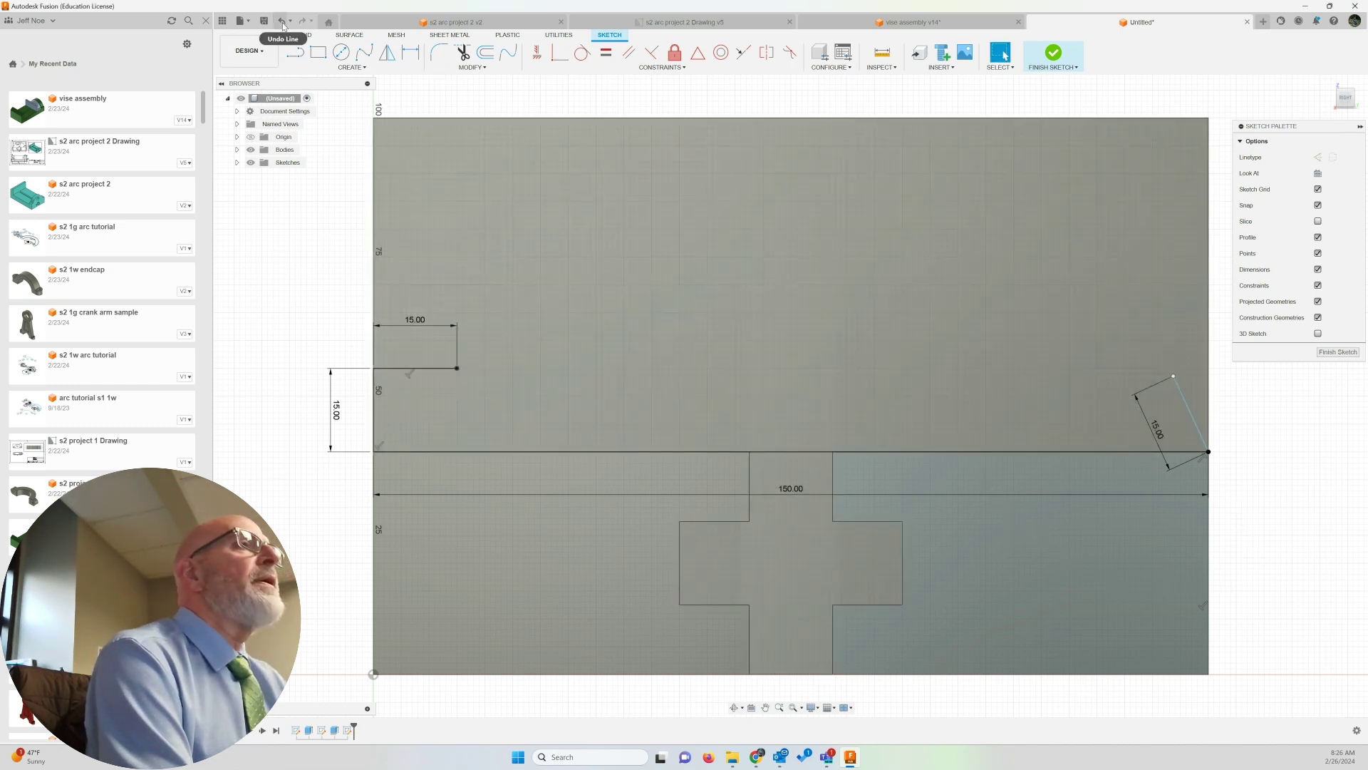
{"action": "left_click", "coordinate": [282, 21]}
From the right end of the 150 mm line, draw a 15 mm line straight up and a 15 mm horizontal line inward.
{"action": "left_click", "coordinate": [302, 55]}
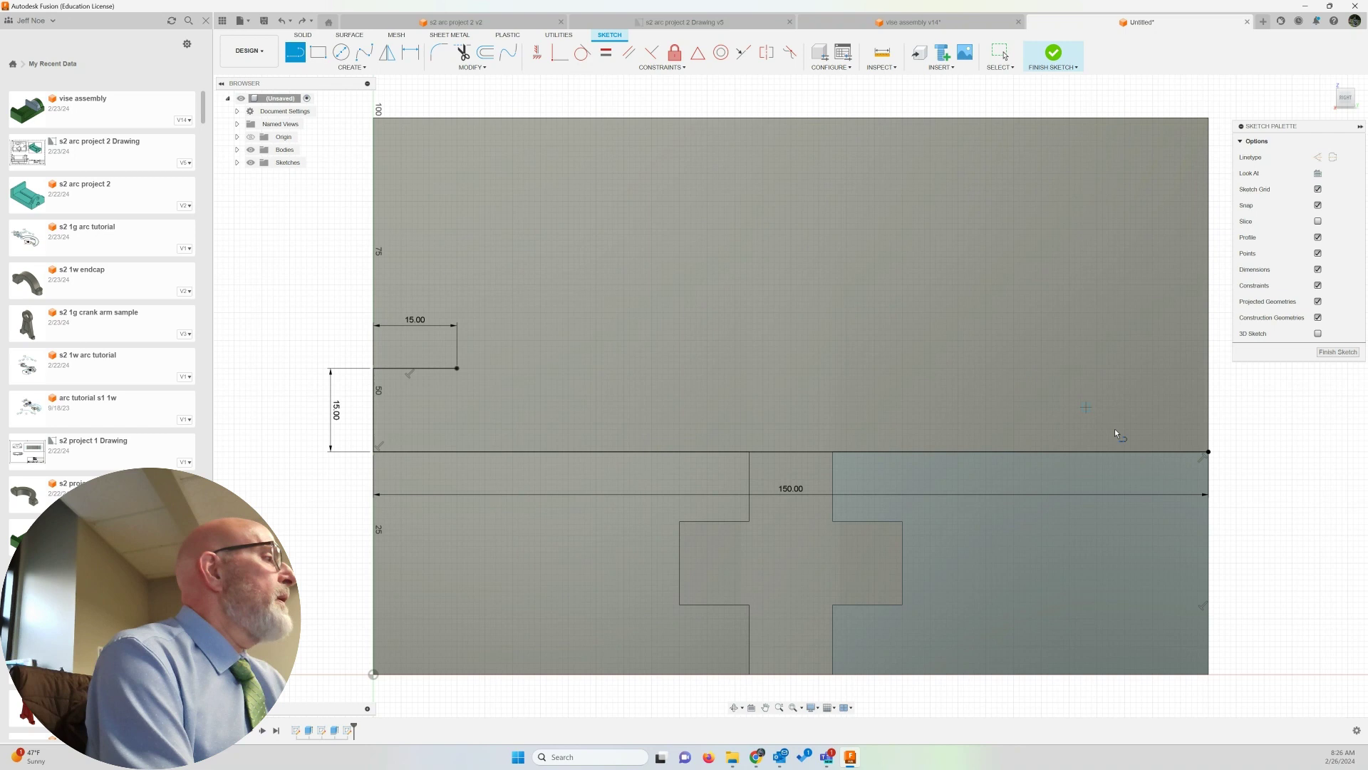
{"action": "left_click", "coordinate": [1208, 451]}
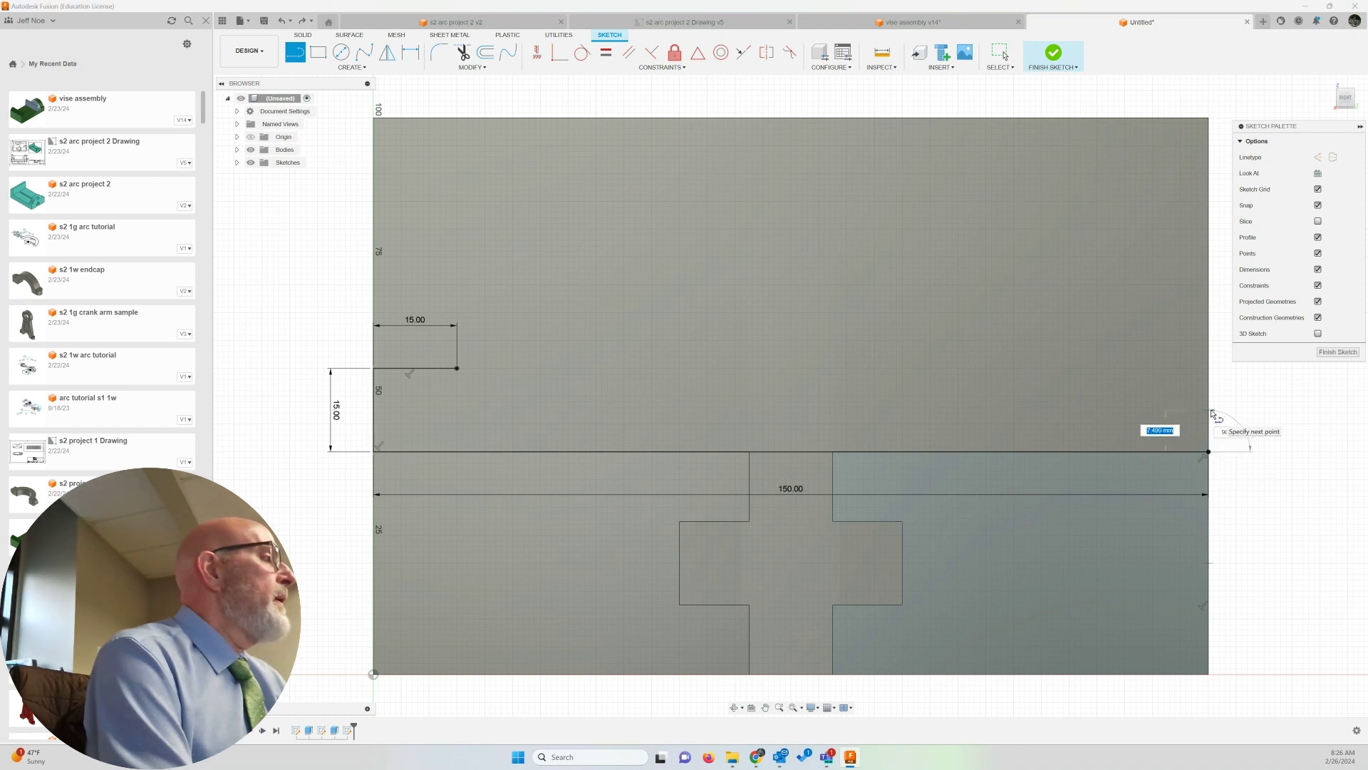
{"action": "type", "text": "15"}
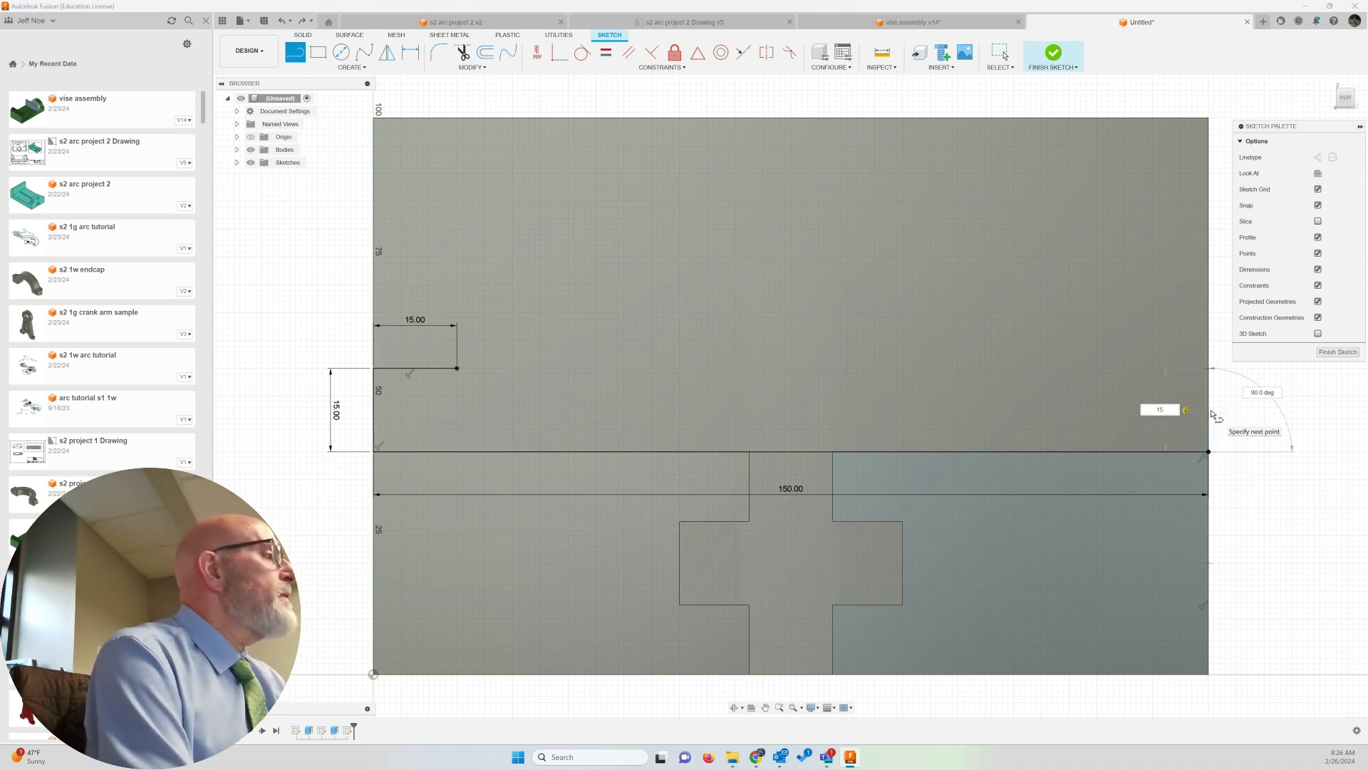
{"action": "key", "text": "Return"}
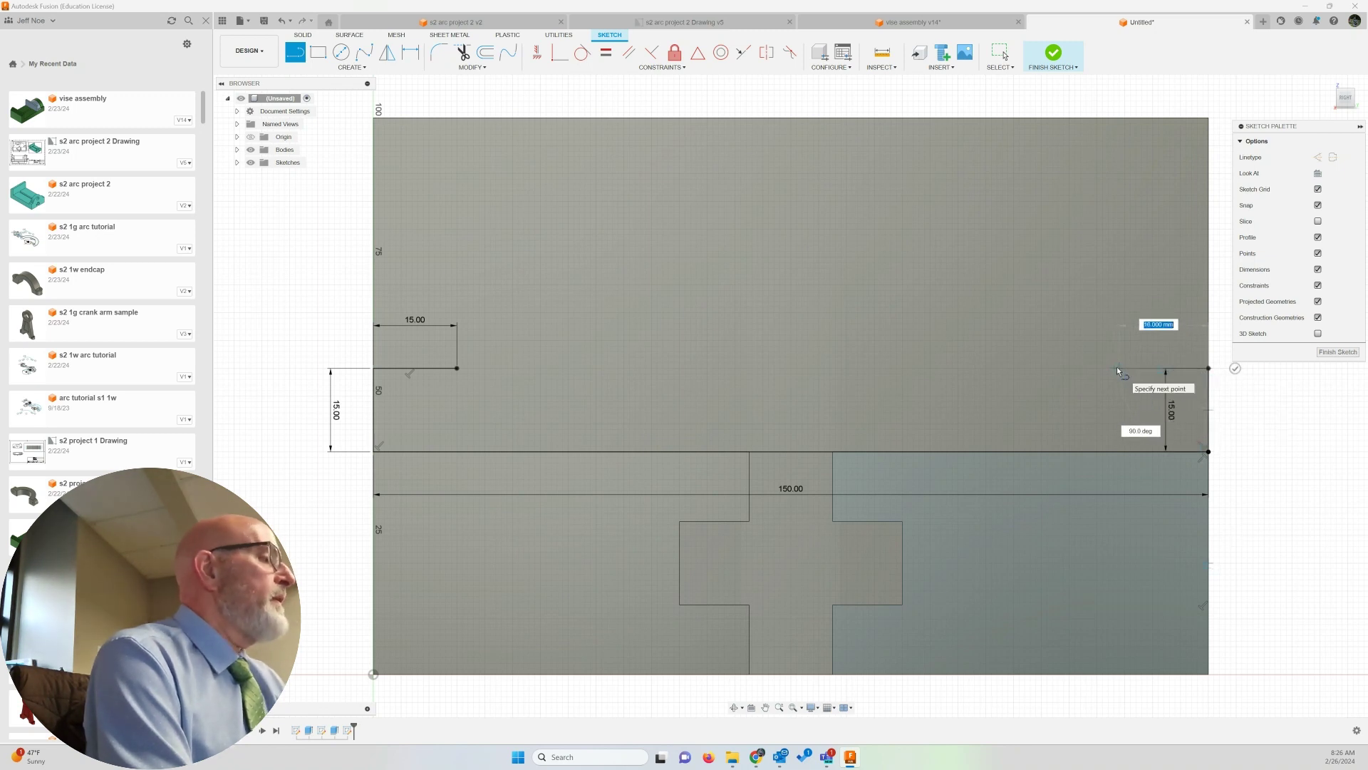
{"action": "type", "text": "15"}
{"action": "key", "text": "Tab"}
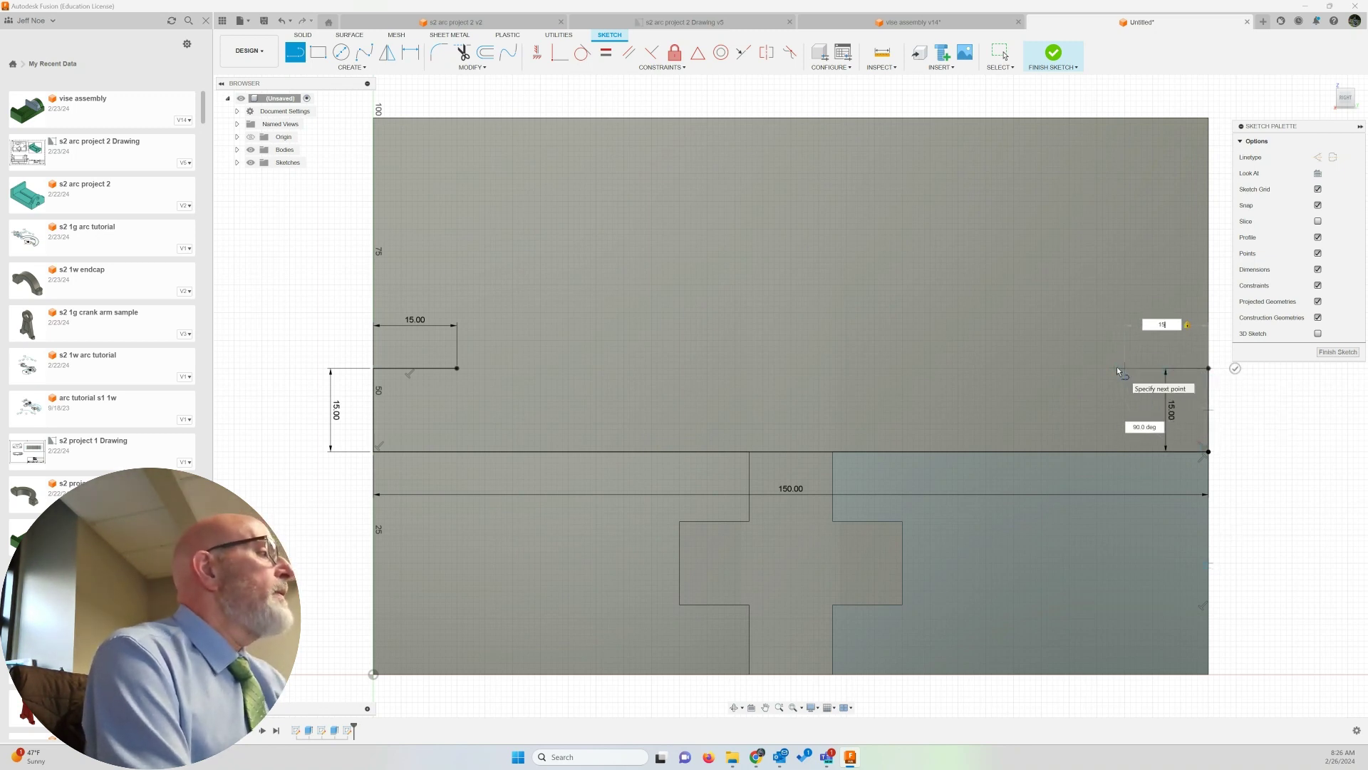
{"action": "key", "text": "Return"}
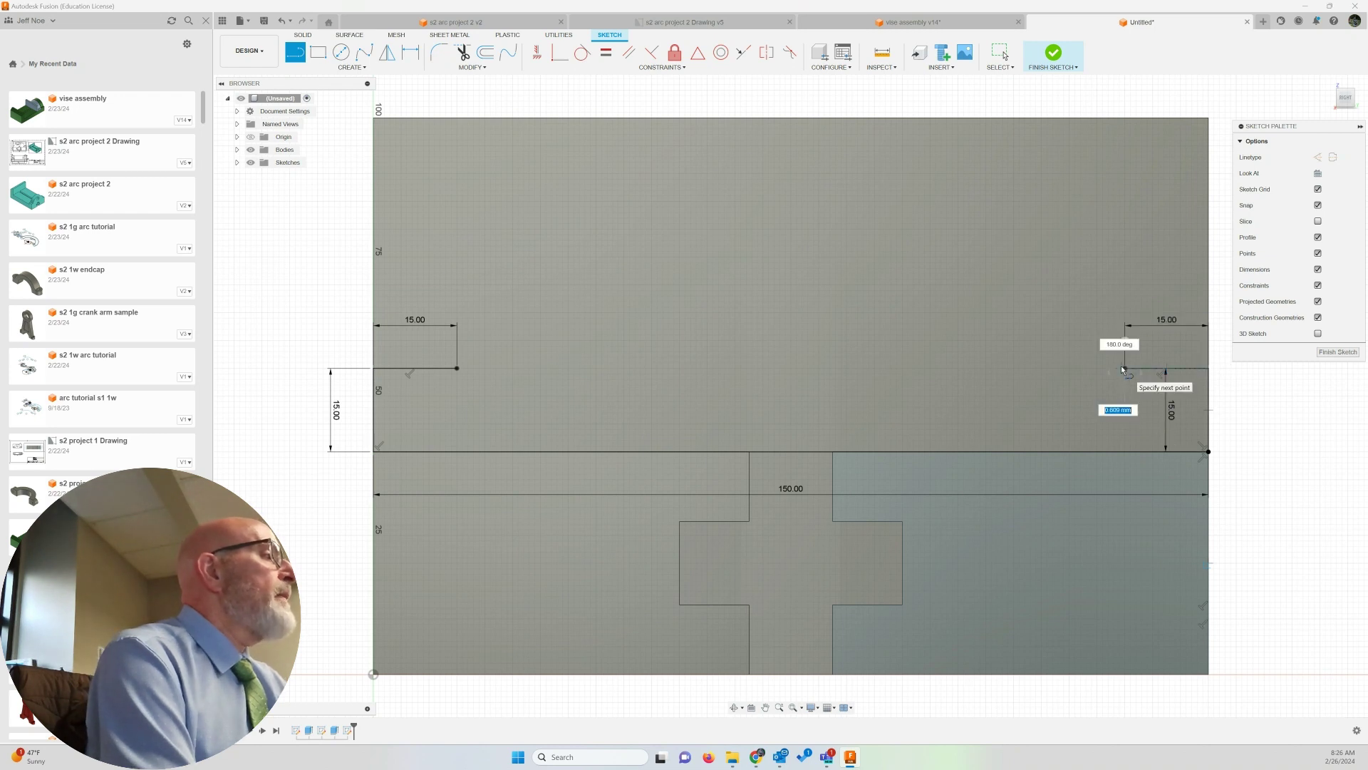
{"action": "key", "text": "Escape"}
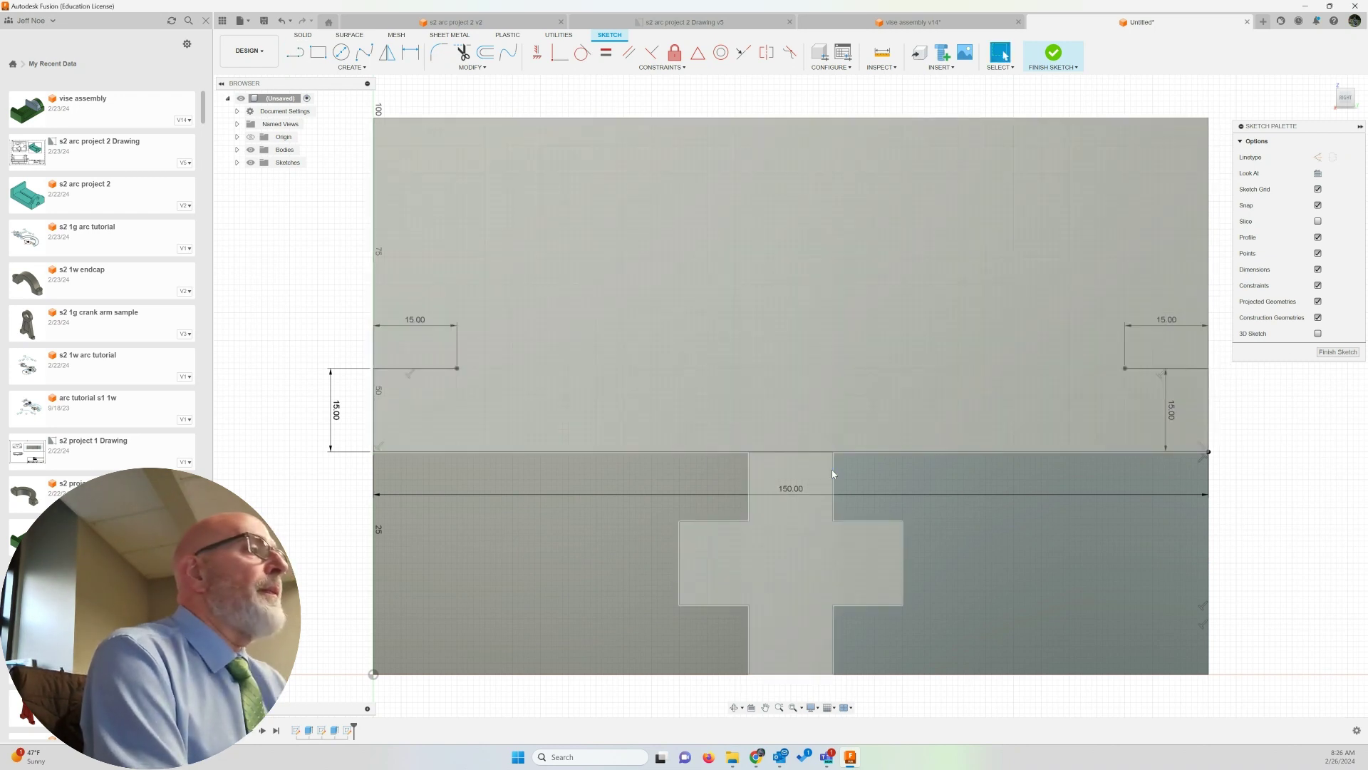
Draw a 60 mm vertical line up from the midpoint of the 150 mm line and convert it to a construction line.
{"action": "key", "text": "l"}
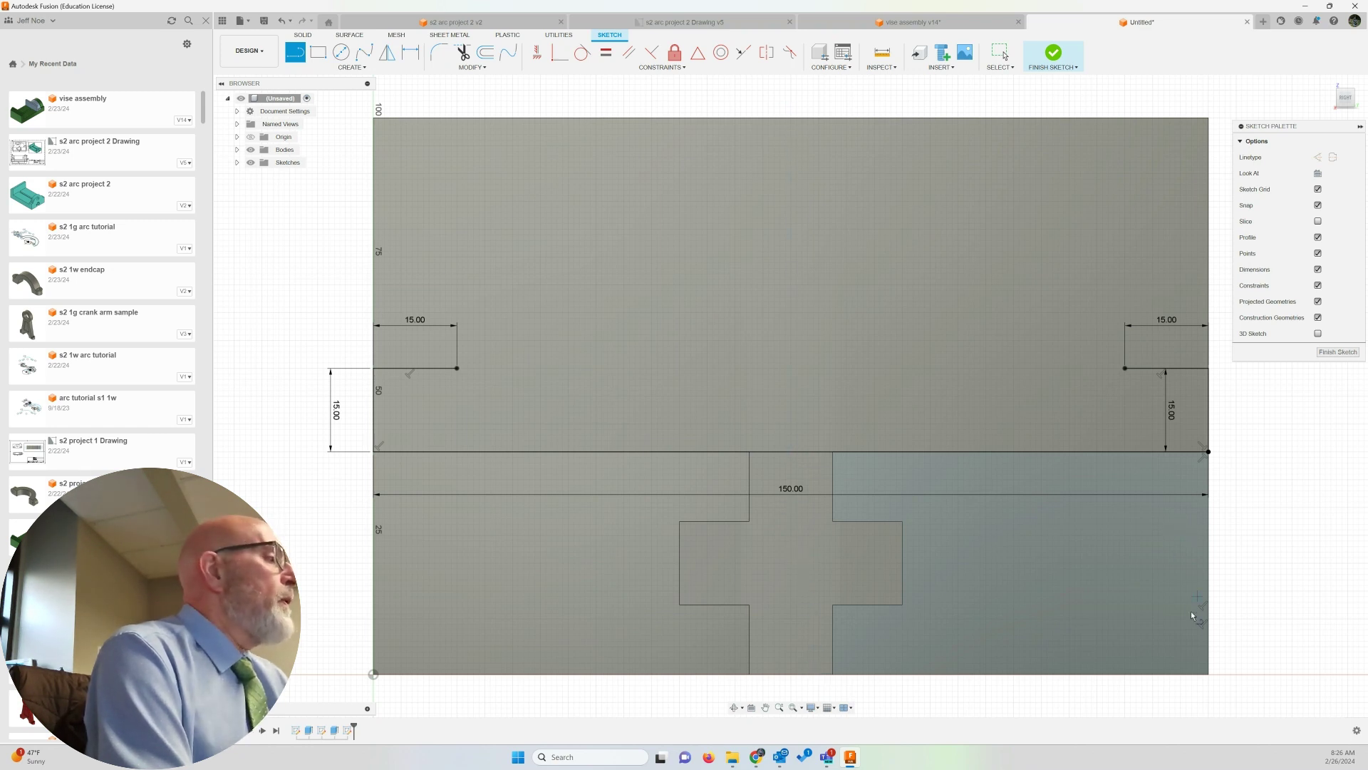
{"action": "left_click", "coordinate": [791, 451]}
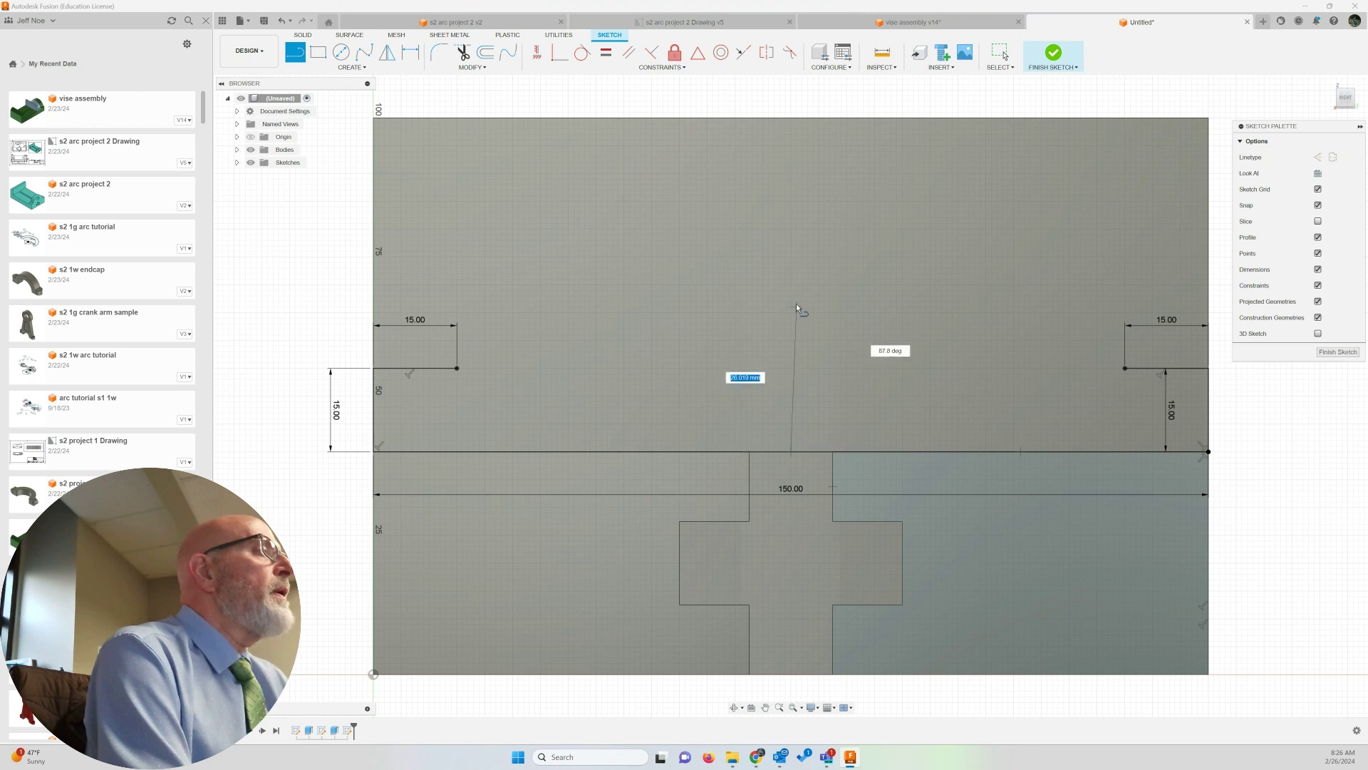
{"action": "type", "text": "60"}
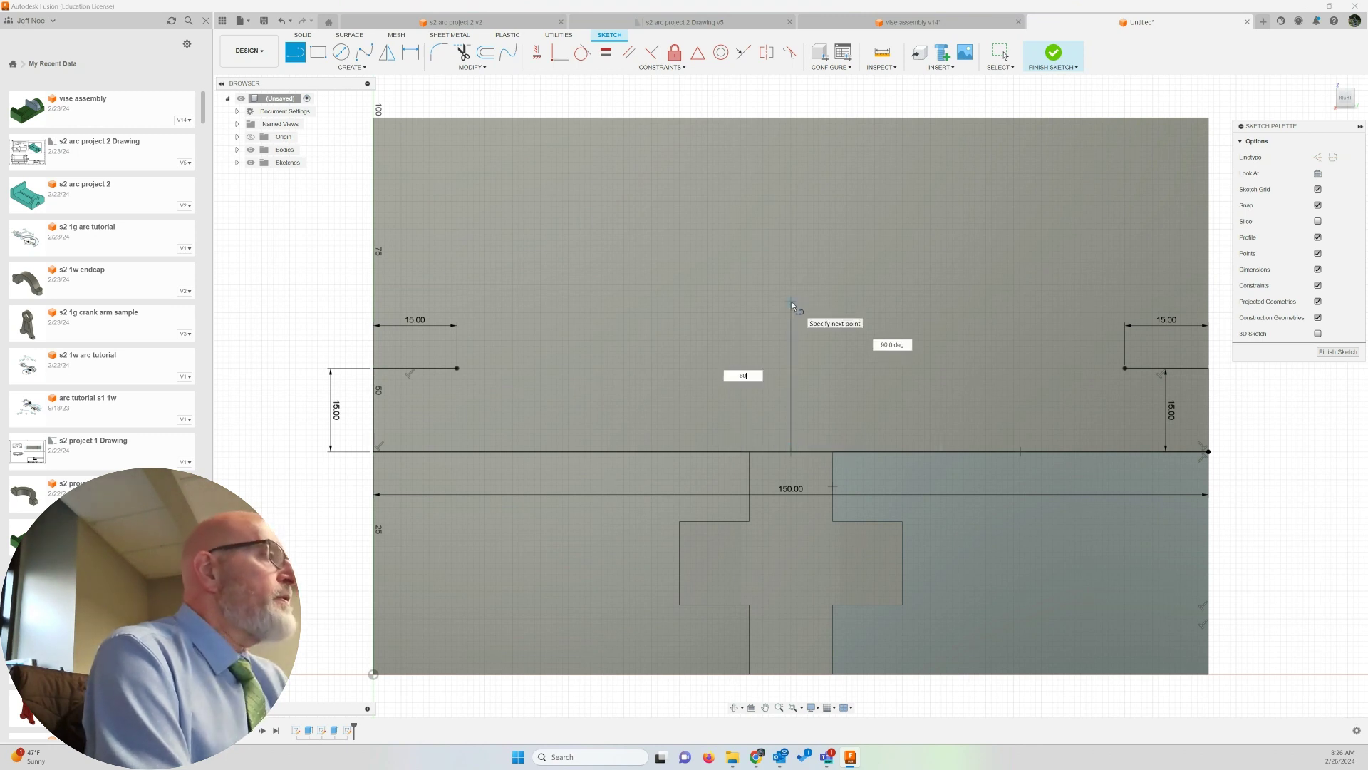
{"action": "key", "text": "Tab"}
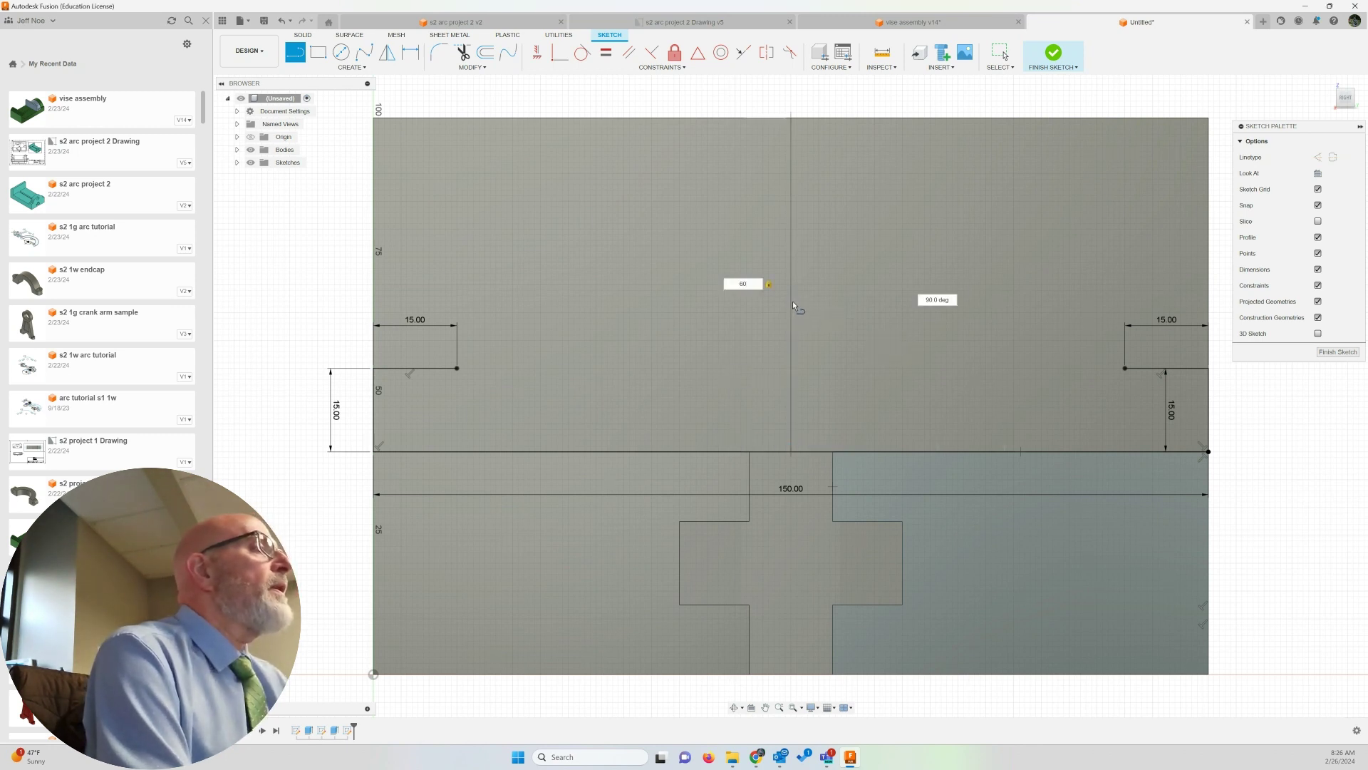
{"action": "key", "text": "Return"}
{"action": "left_click", "coordinate": [931, 258]}
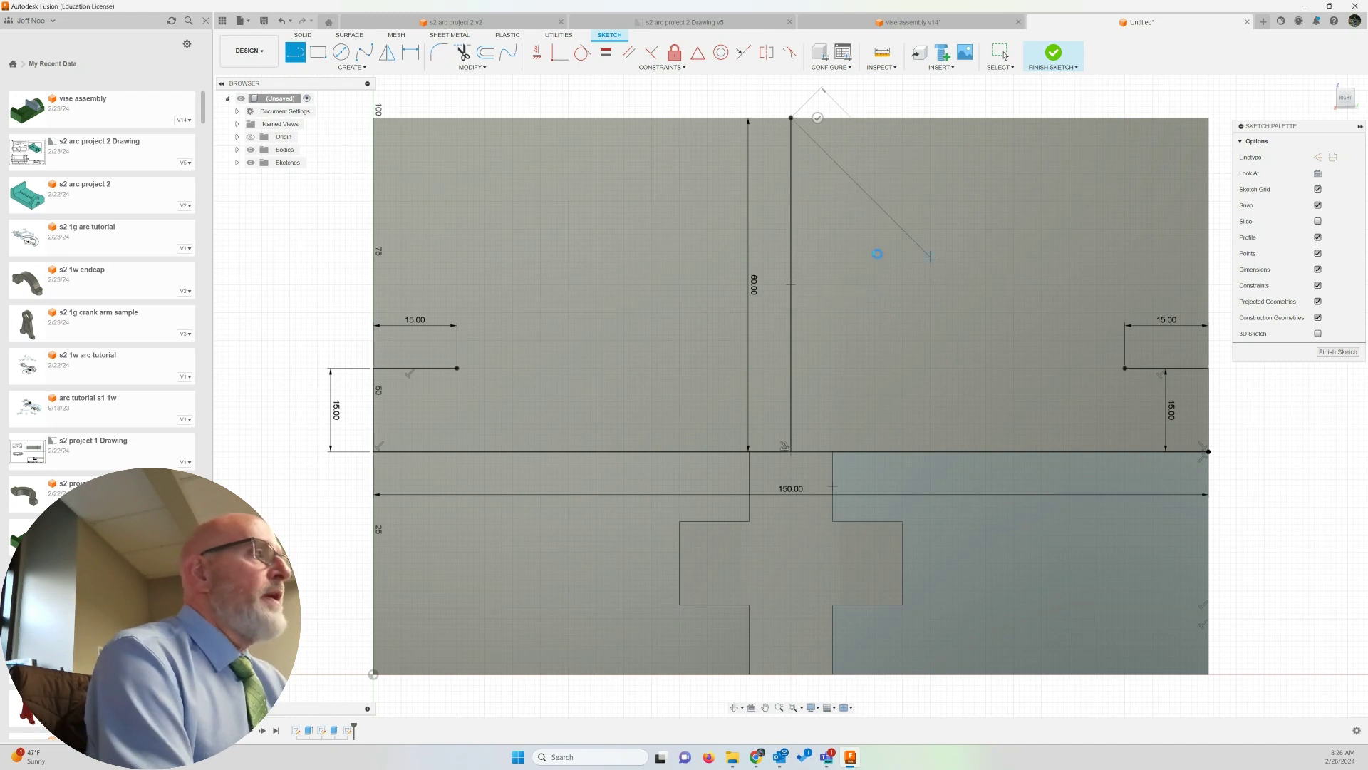
{"action": "key", "text": "Escape"}
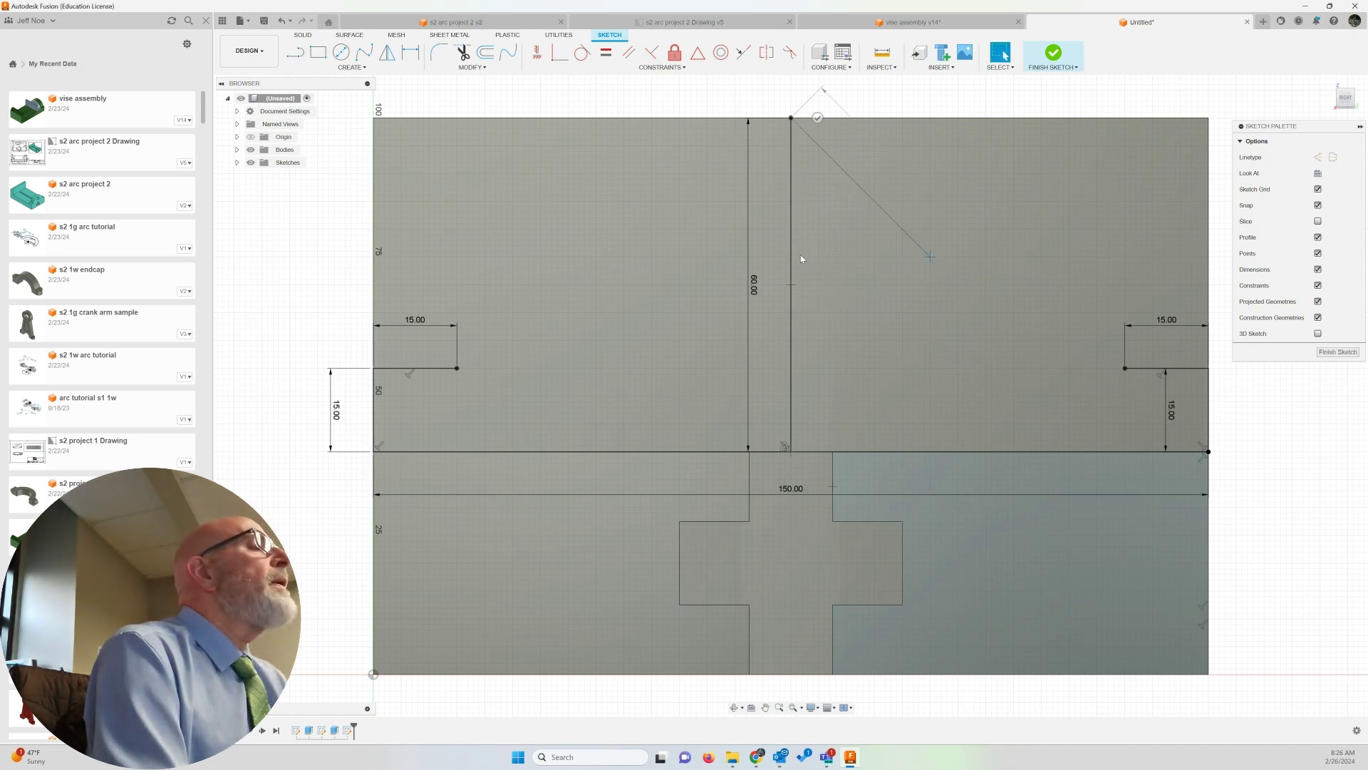
{"action": "left_click", "coordinate": [792, 259]}
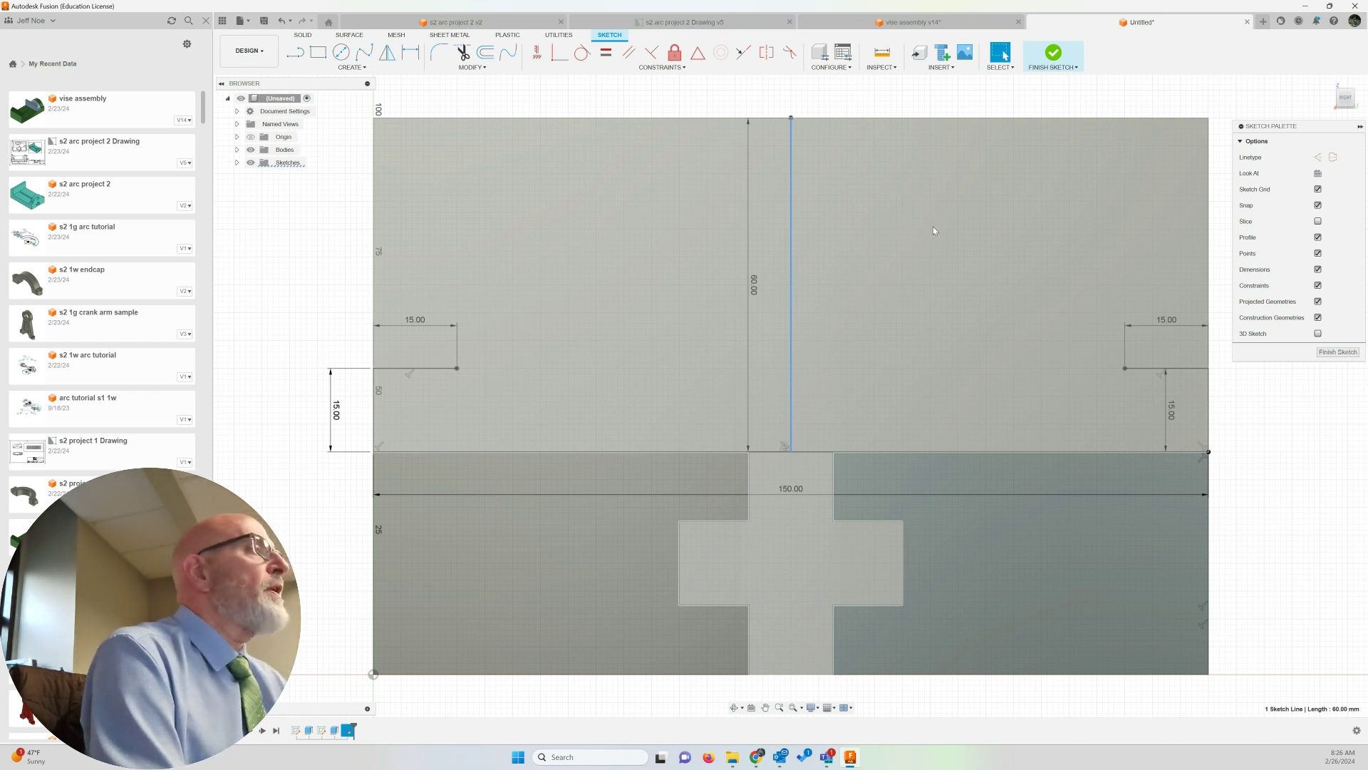
{"action": "key", "text": "x"}
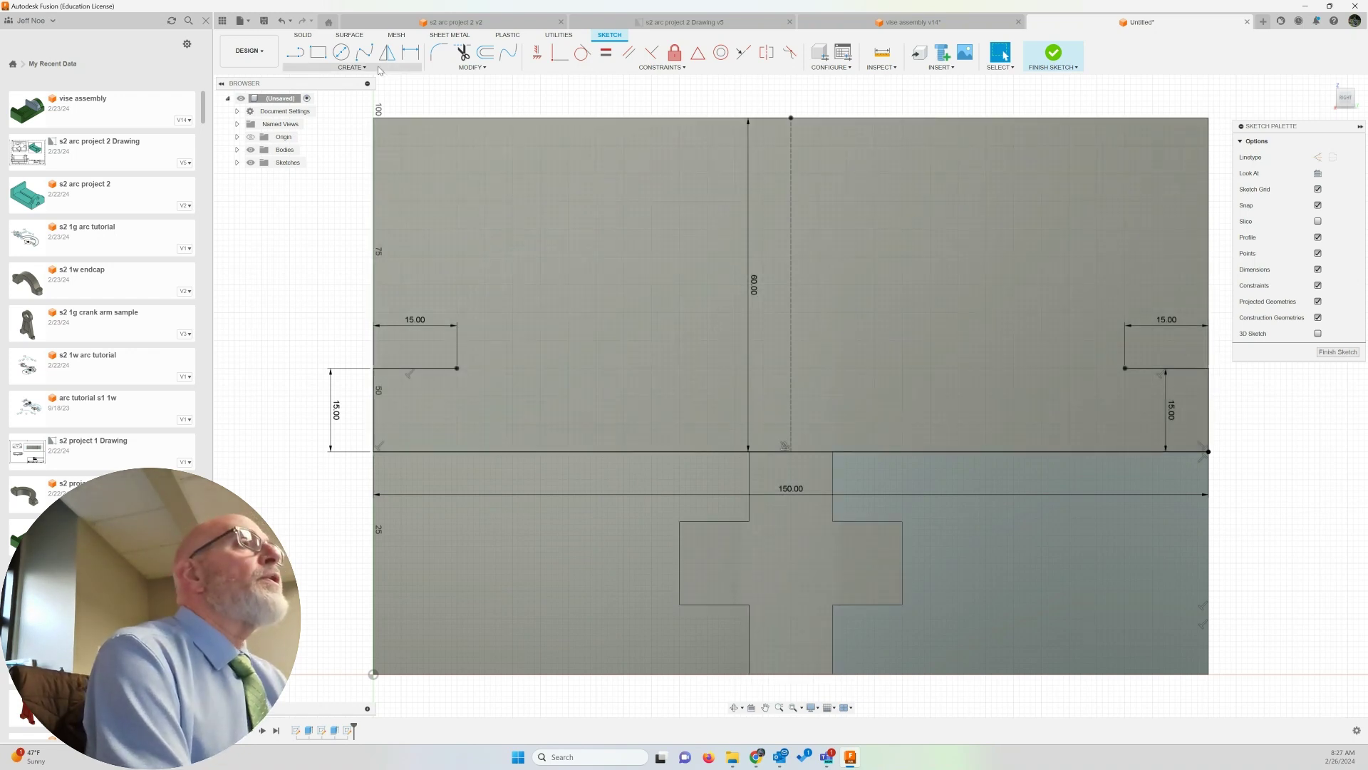
Draw a 3-point arc between the inner ends of the two 15 mm horizontal lines through the construction line's top end, and finish the sketch.
{"action": "left_click", "coordinate": [376, 68]}
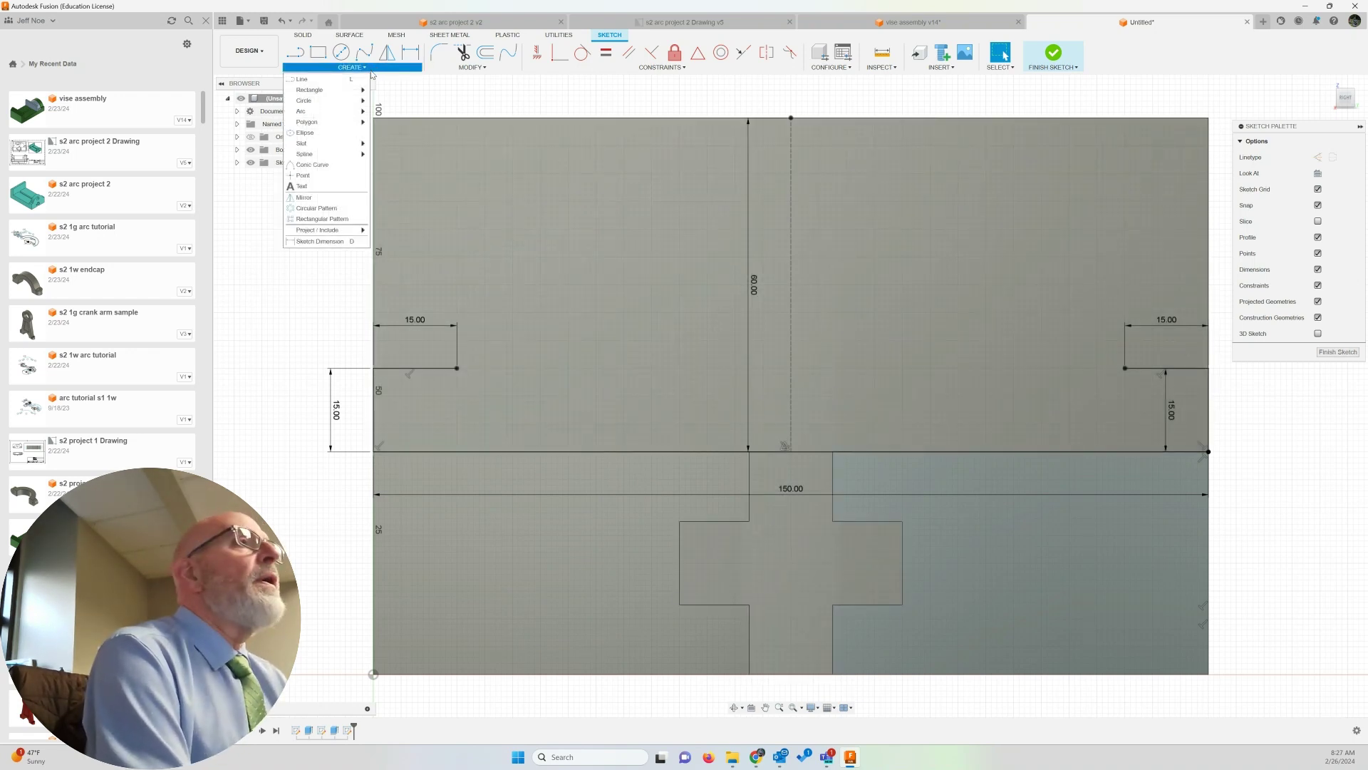
{"action": "mouse_move", "coordinate": [364, 112]}
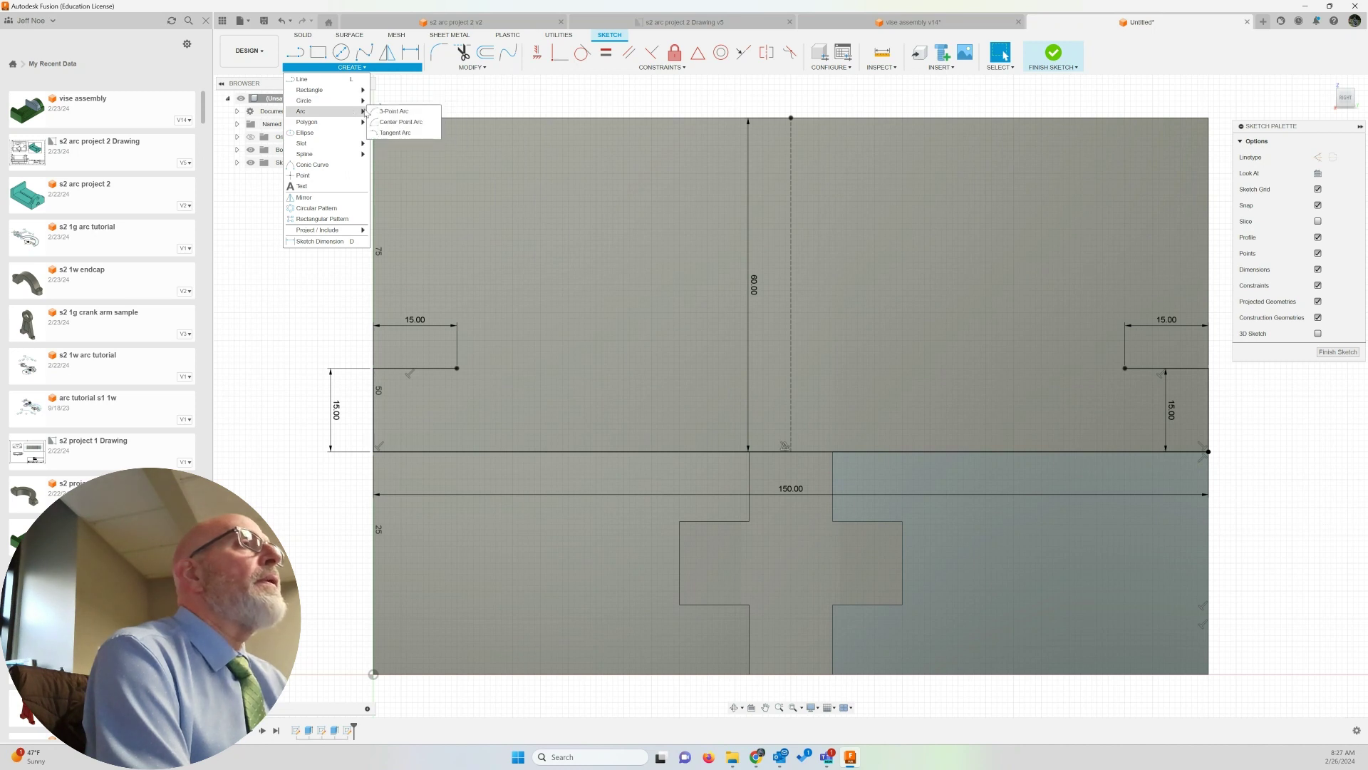
{"action": "left_click", "coordinate": [394, 112]}
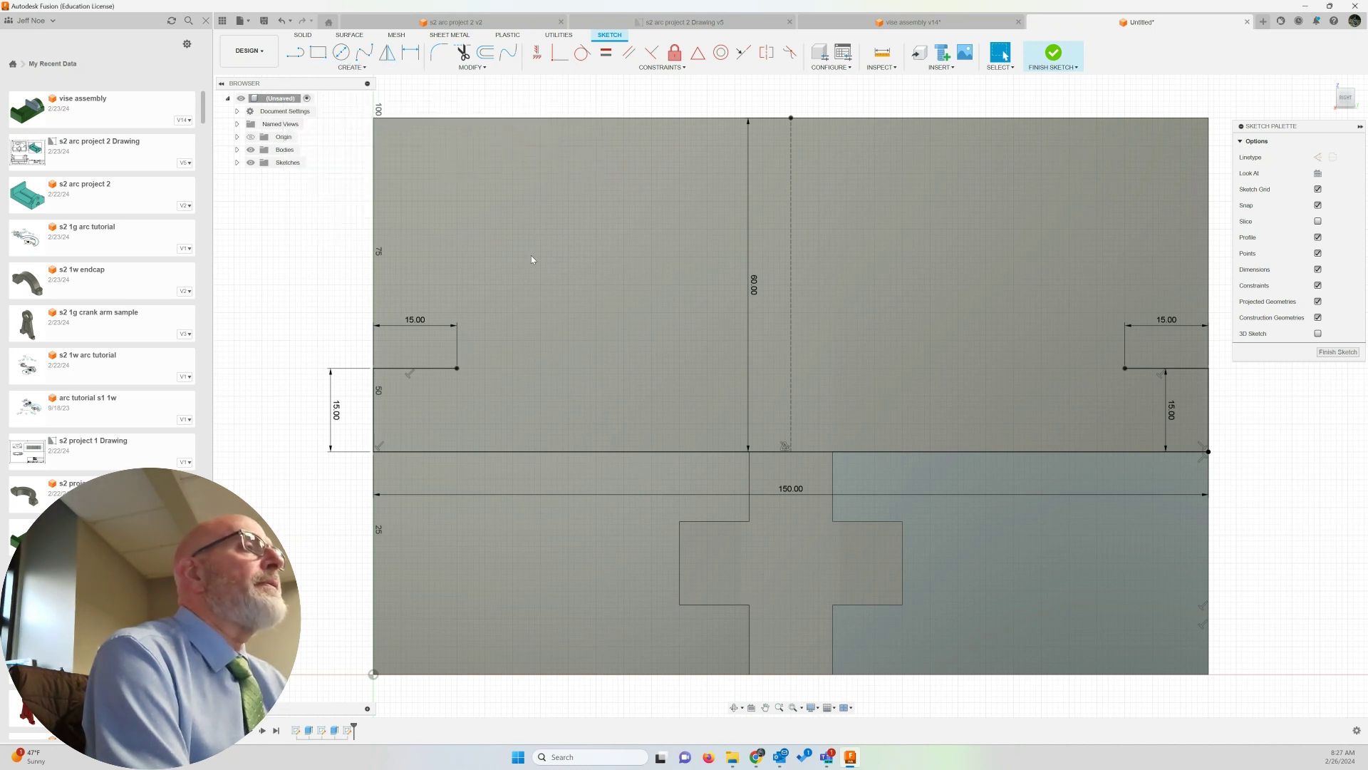
{"action": "left_click", "coordinate": [457, 368]}
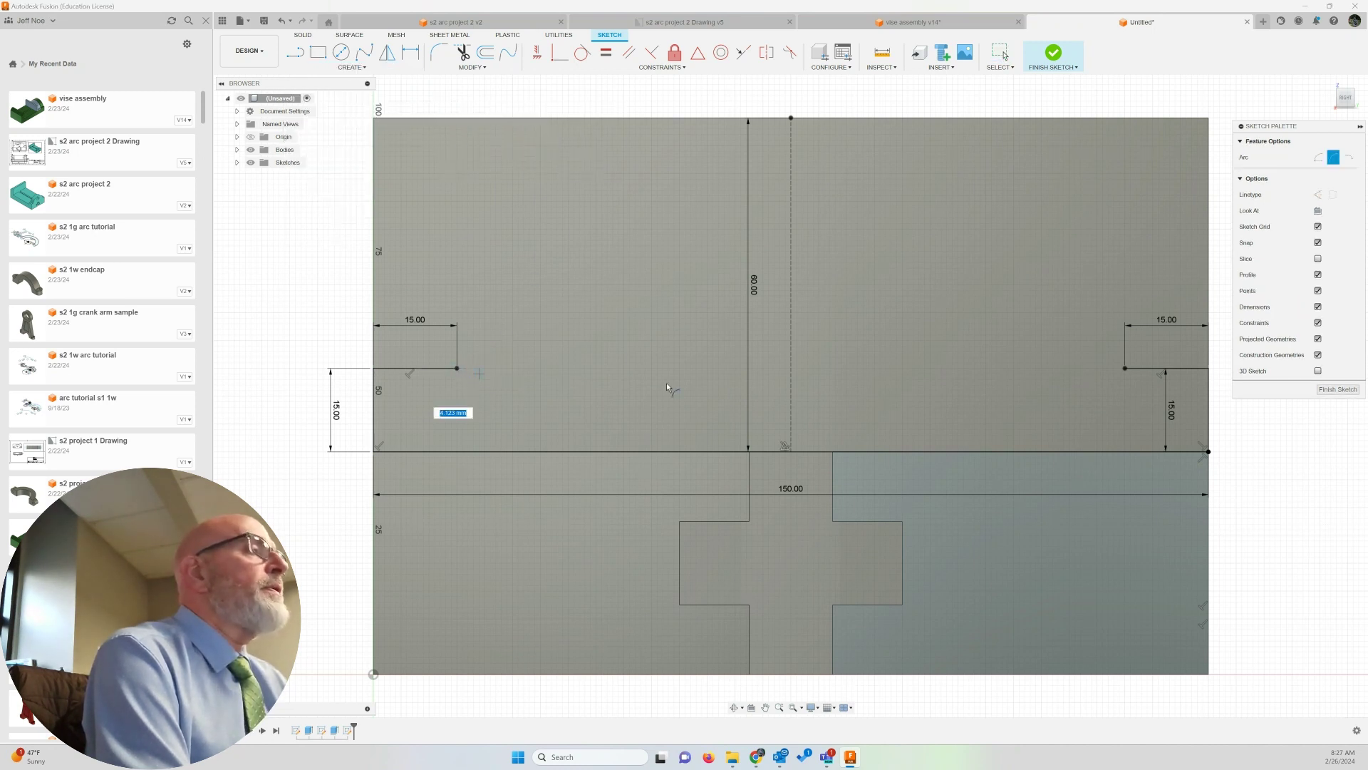
{"action": "left_click", "coordinate": [1125, 369]}
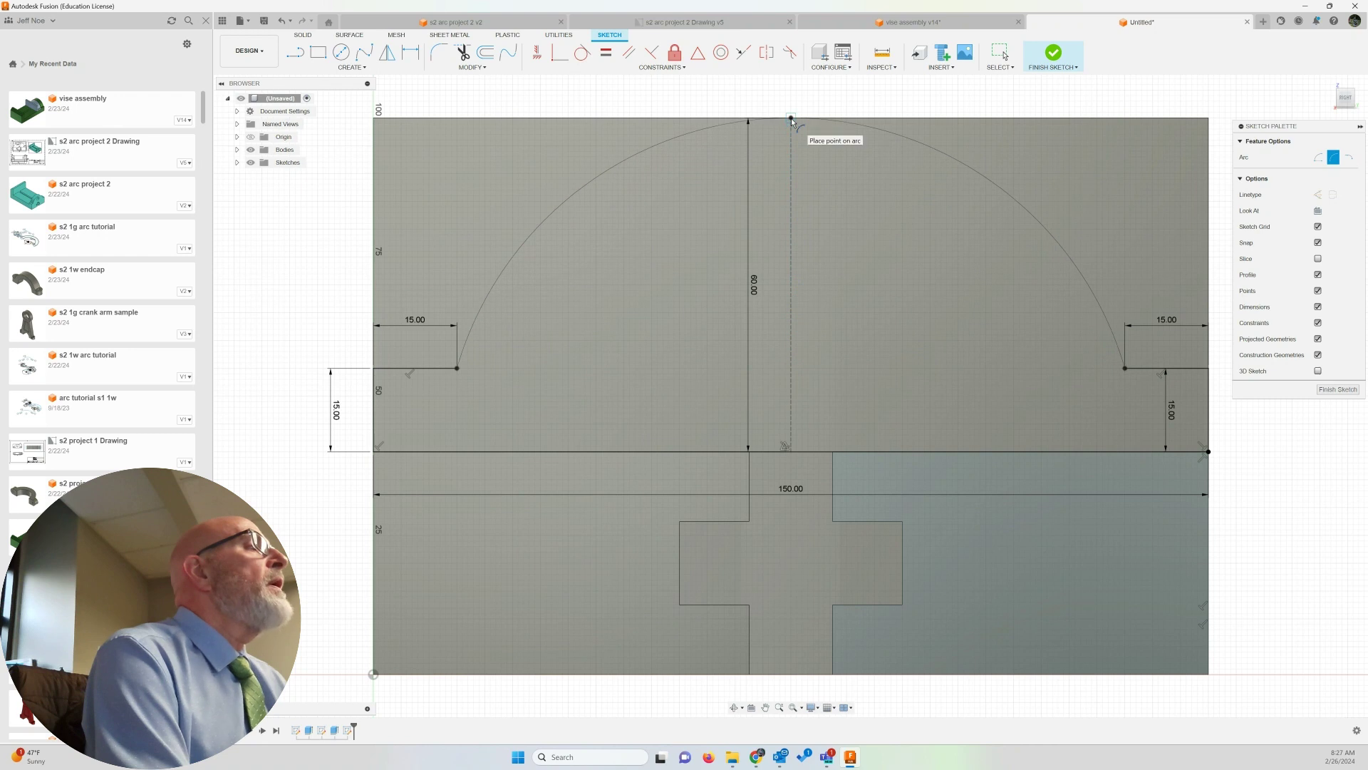
{"action": "left_click", "coordinate": [791, 119]}
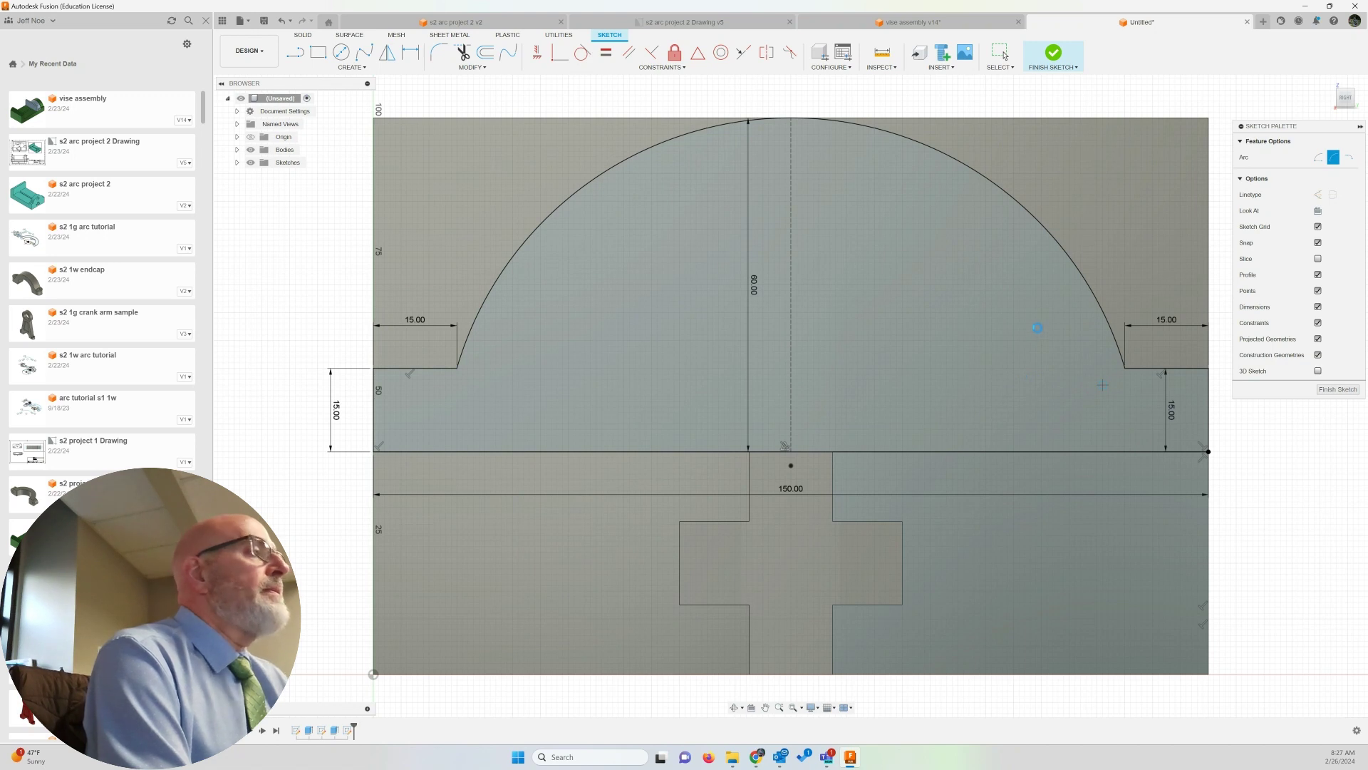
{"action": "key", "text": "Escape"}
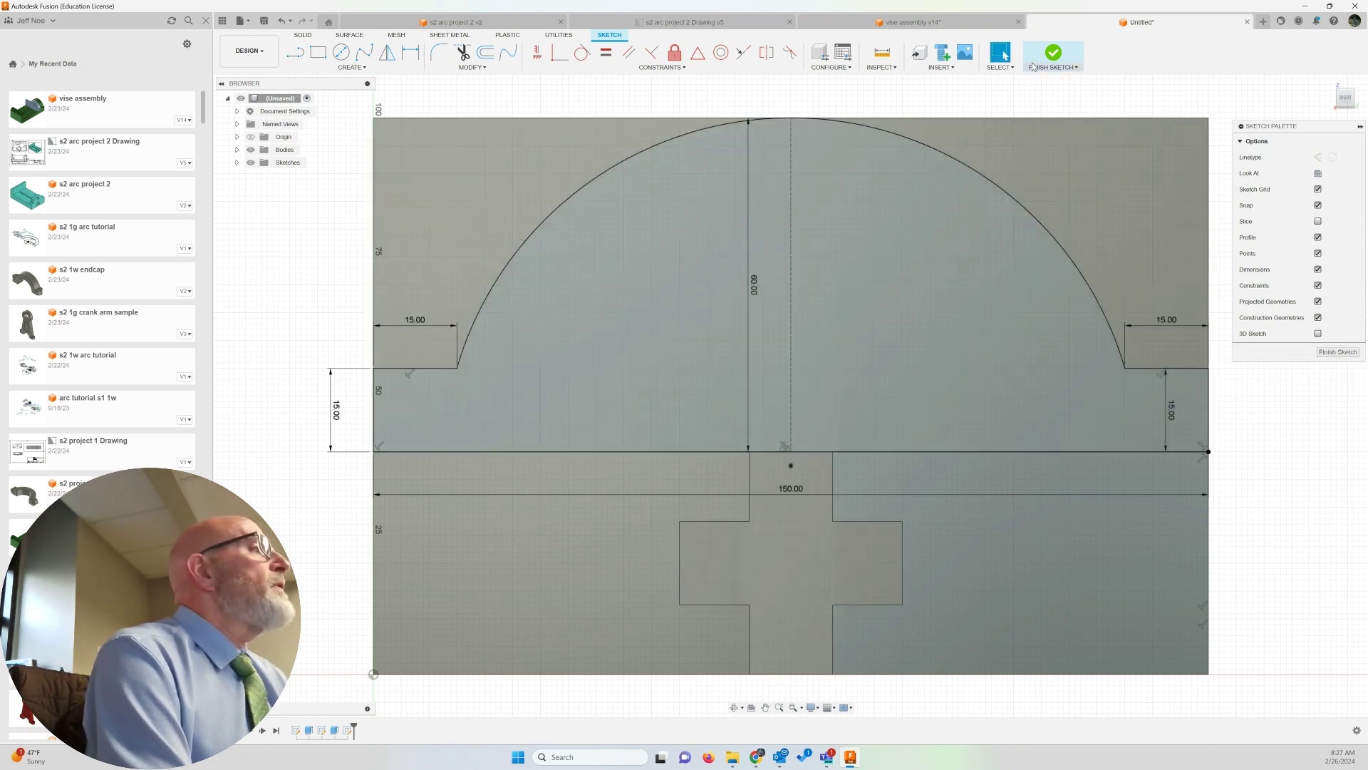
{"action": "left_click", "coordinate": [1033, 65]}
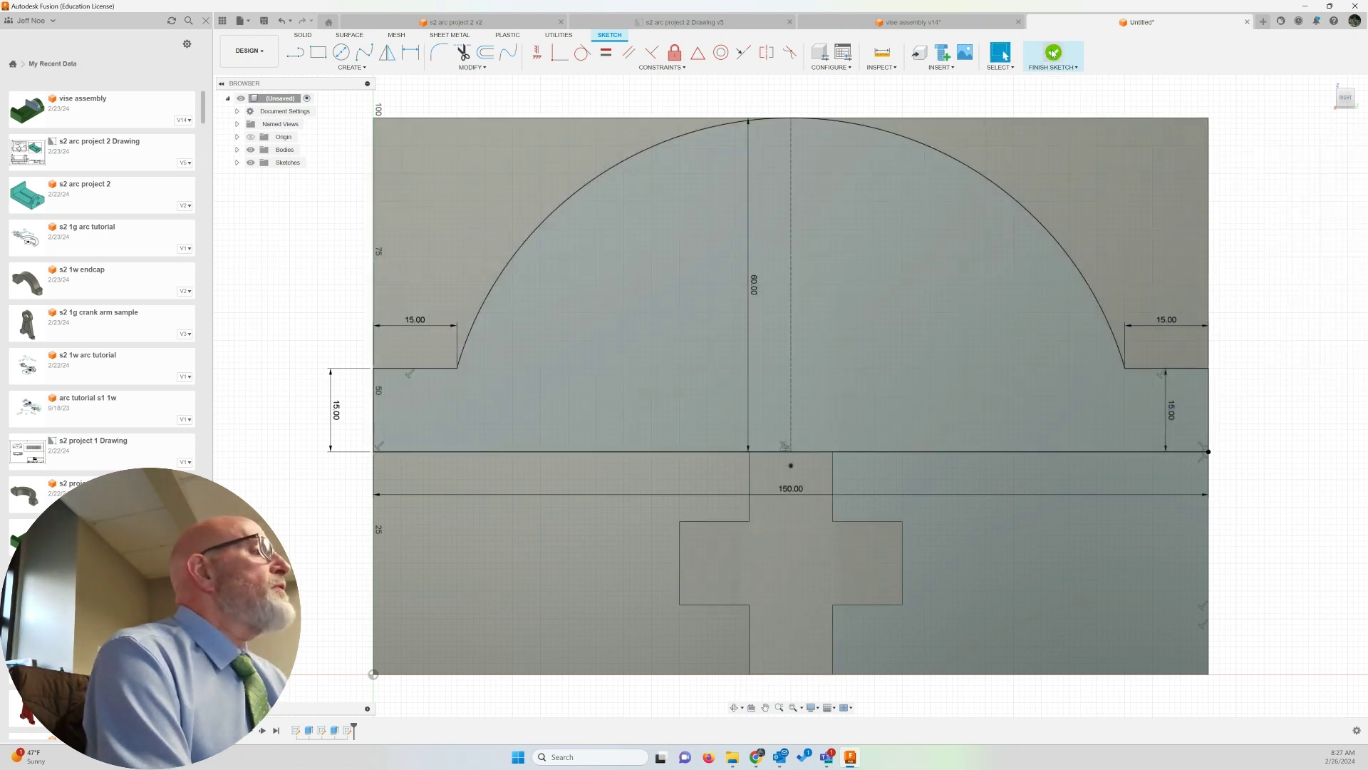
Extrude the arched profile -30 mm back over the base with the Join operation.
{"action": "left_click", "coordinate": [1331, 82]}
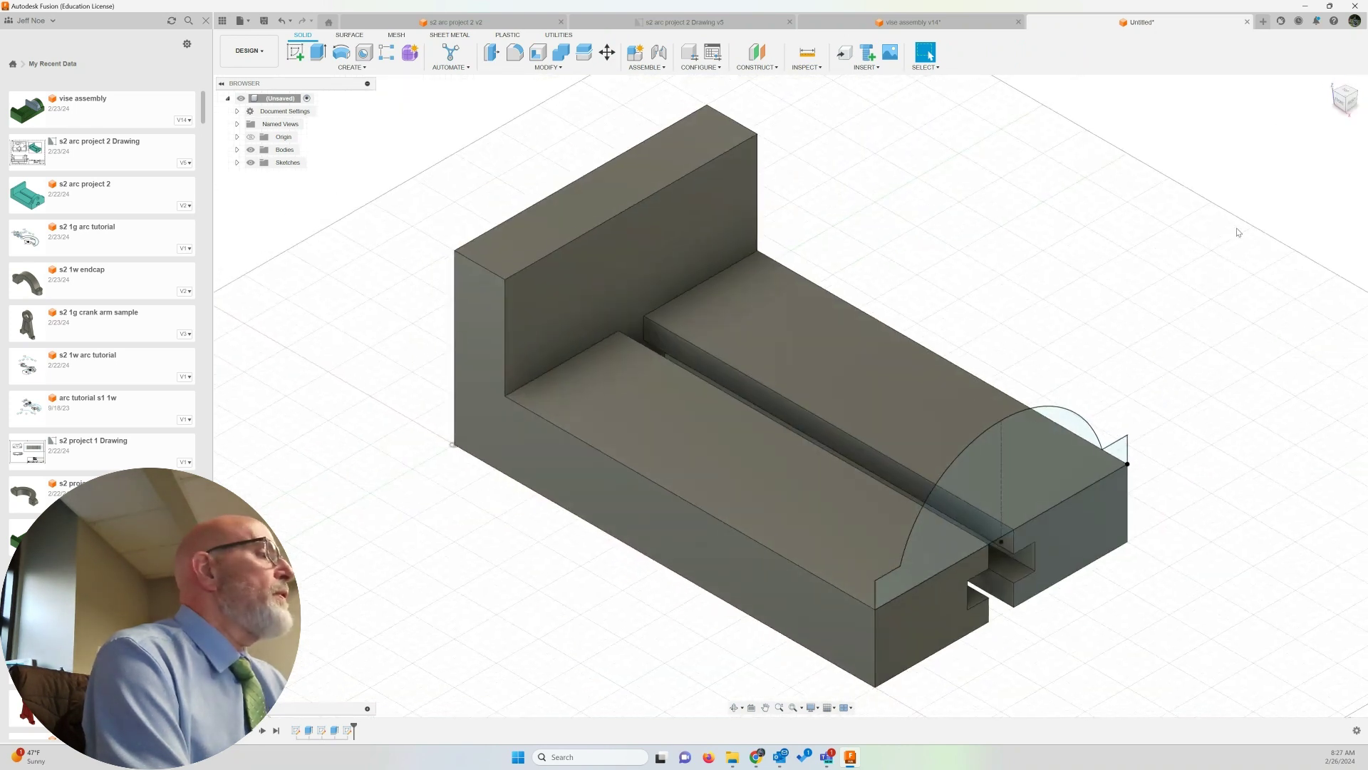
{"action": "left_click", "coordinate": [1075, 464]}
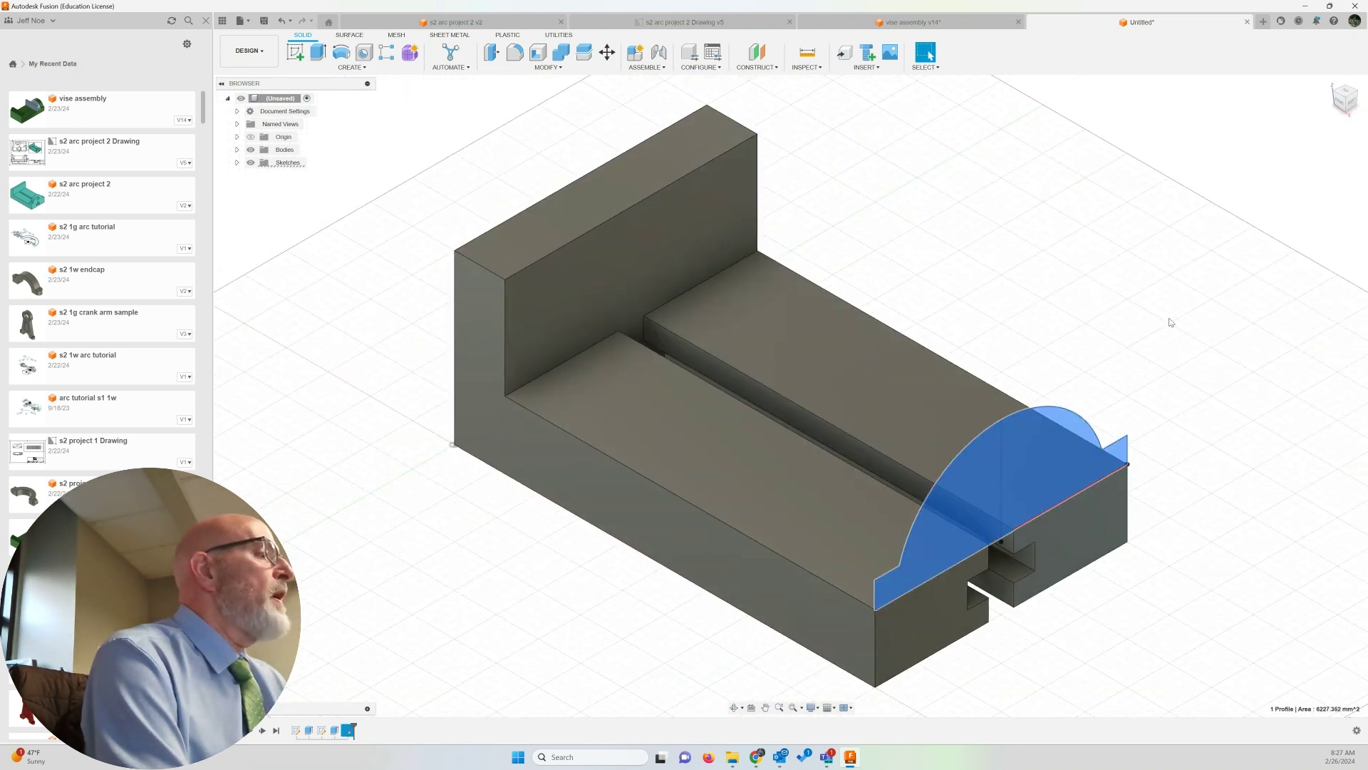
{"action": "key", "text": "e"}
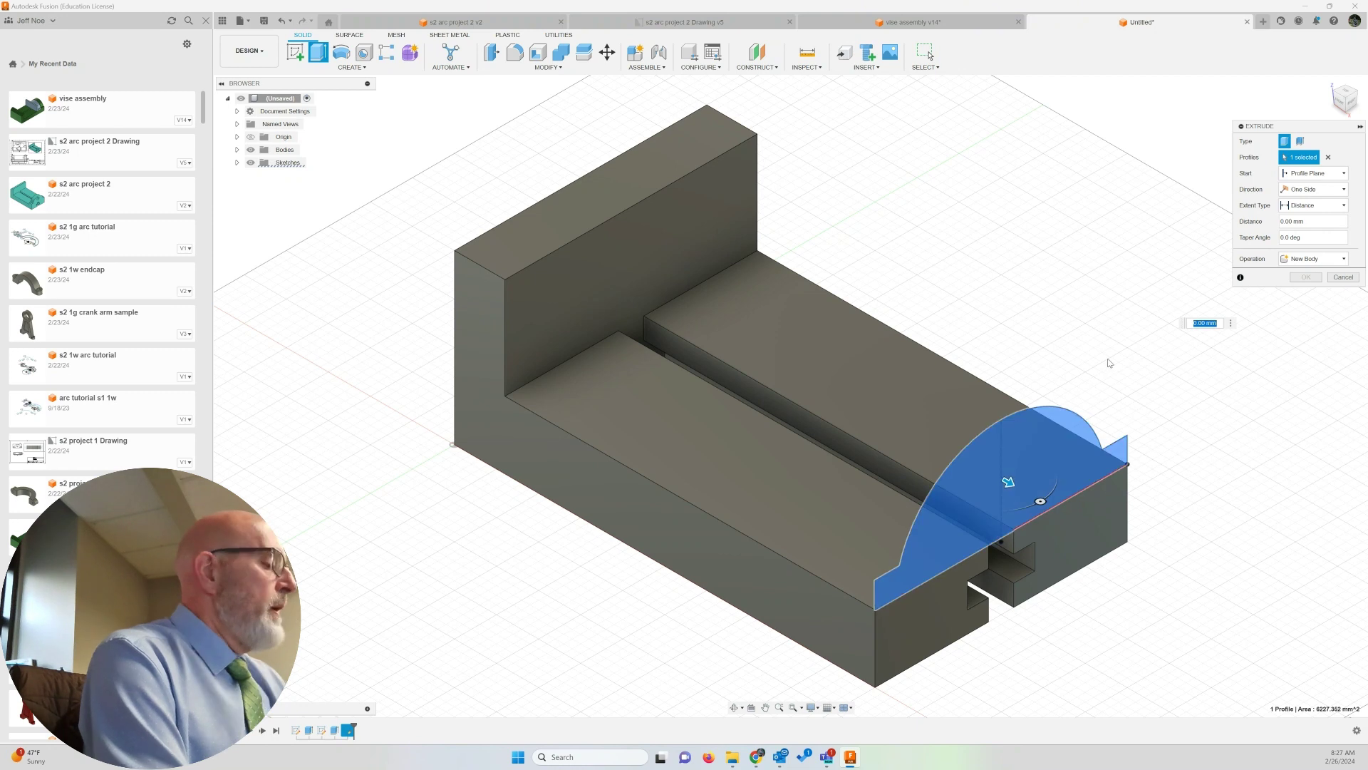
{"action": "type", "text": "-30"}
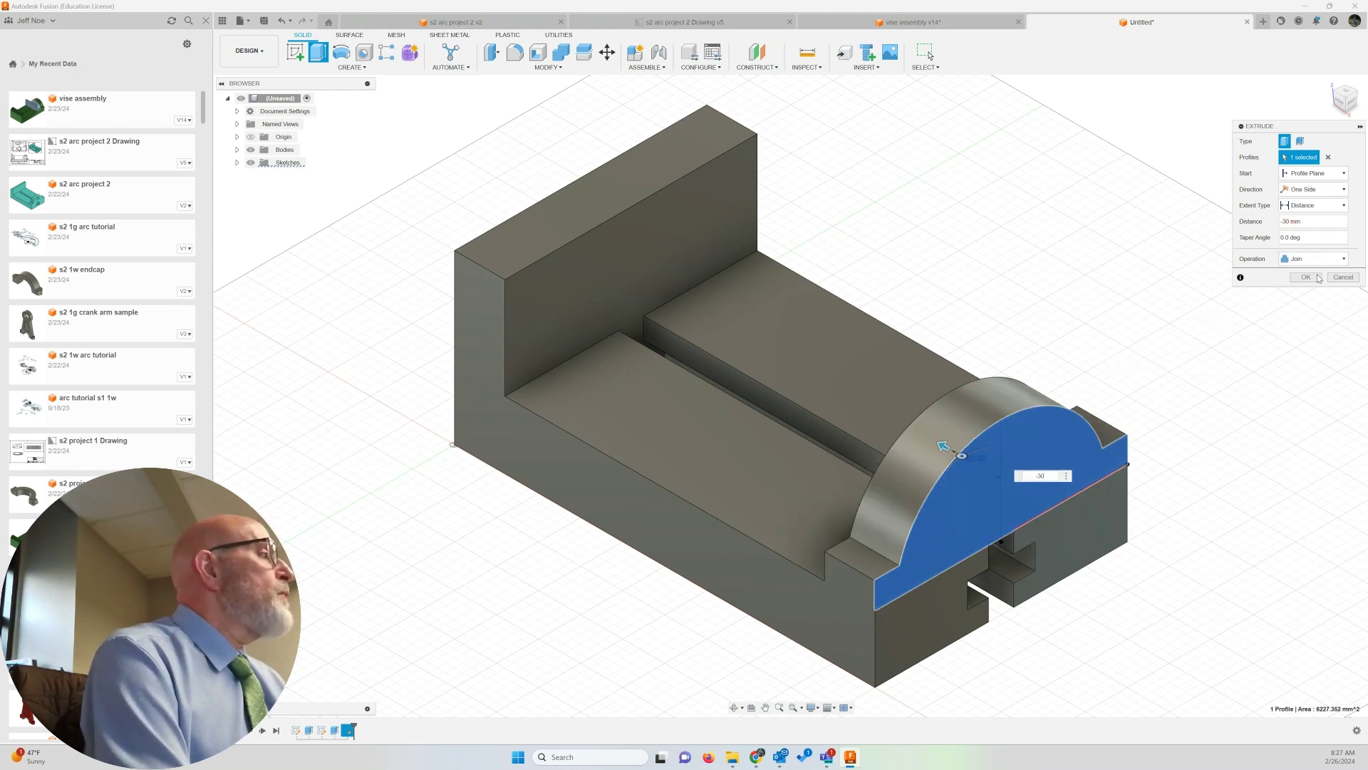
{"action": "left_click", "coordinate": [1306, 278]}
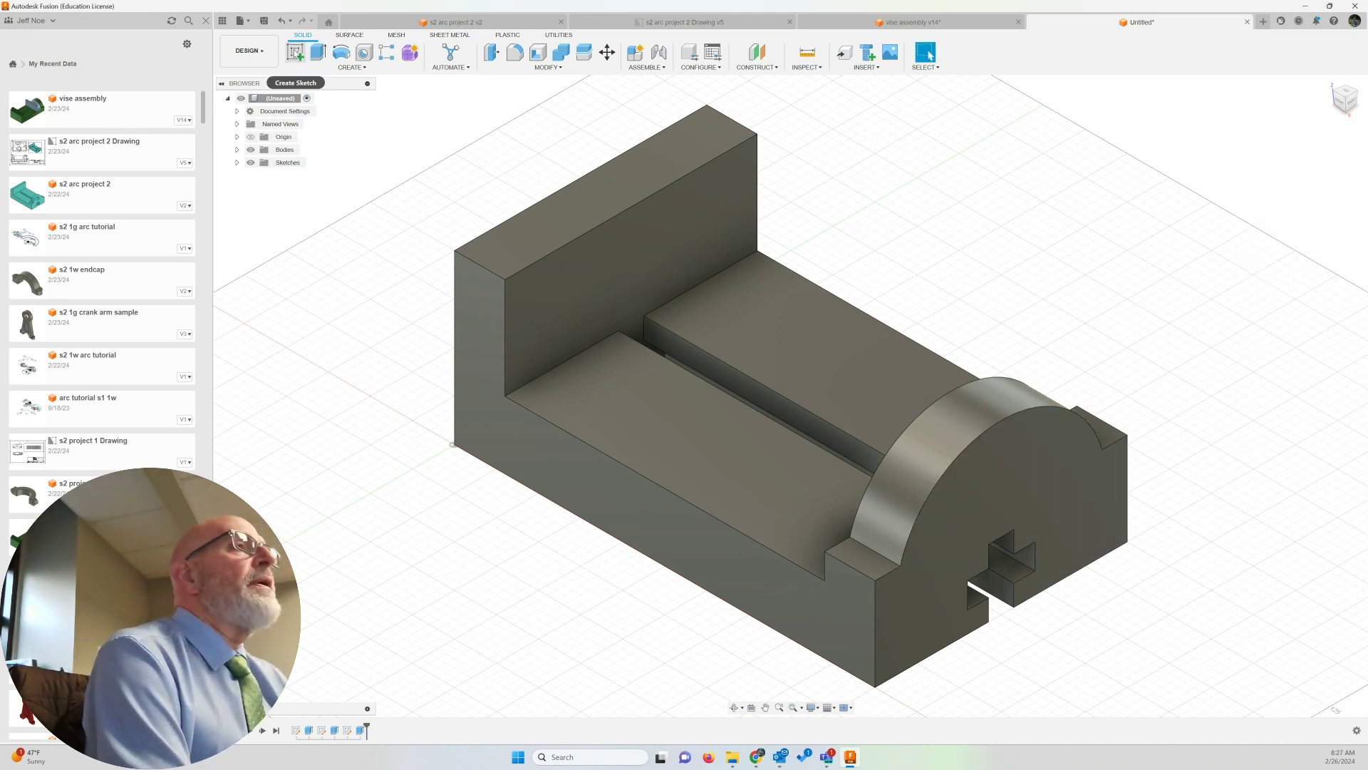
Start a sketch on the arched wall's outer face and place a point at the midpoint of the arc's crest.
{"action": "left_click", "coordinate": [295, 52]}
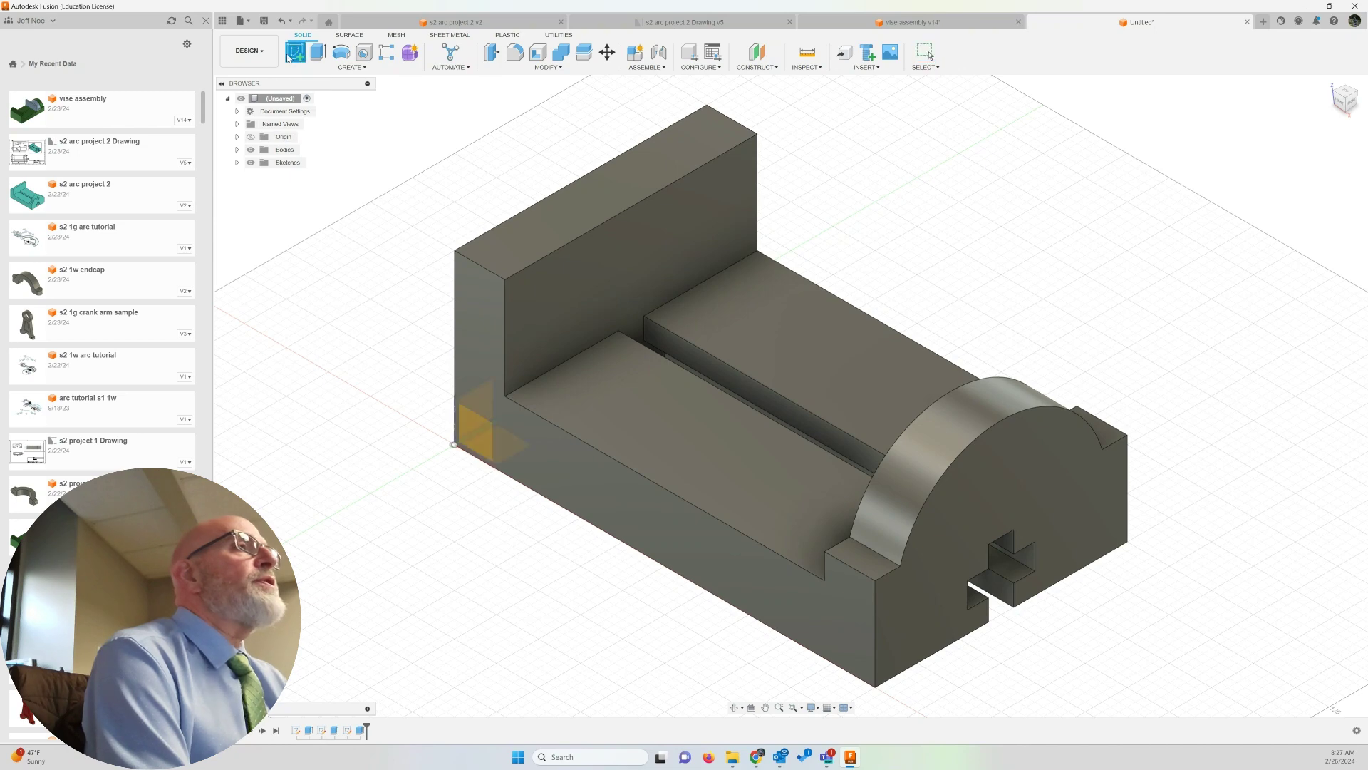
{"action": "left_click", "coordinate": [1006, 462]}
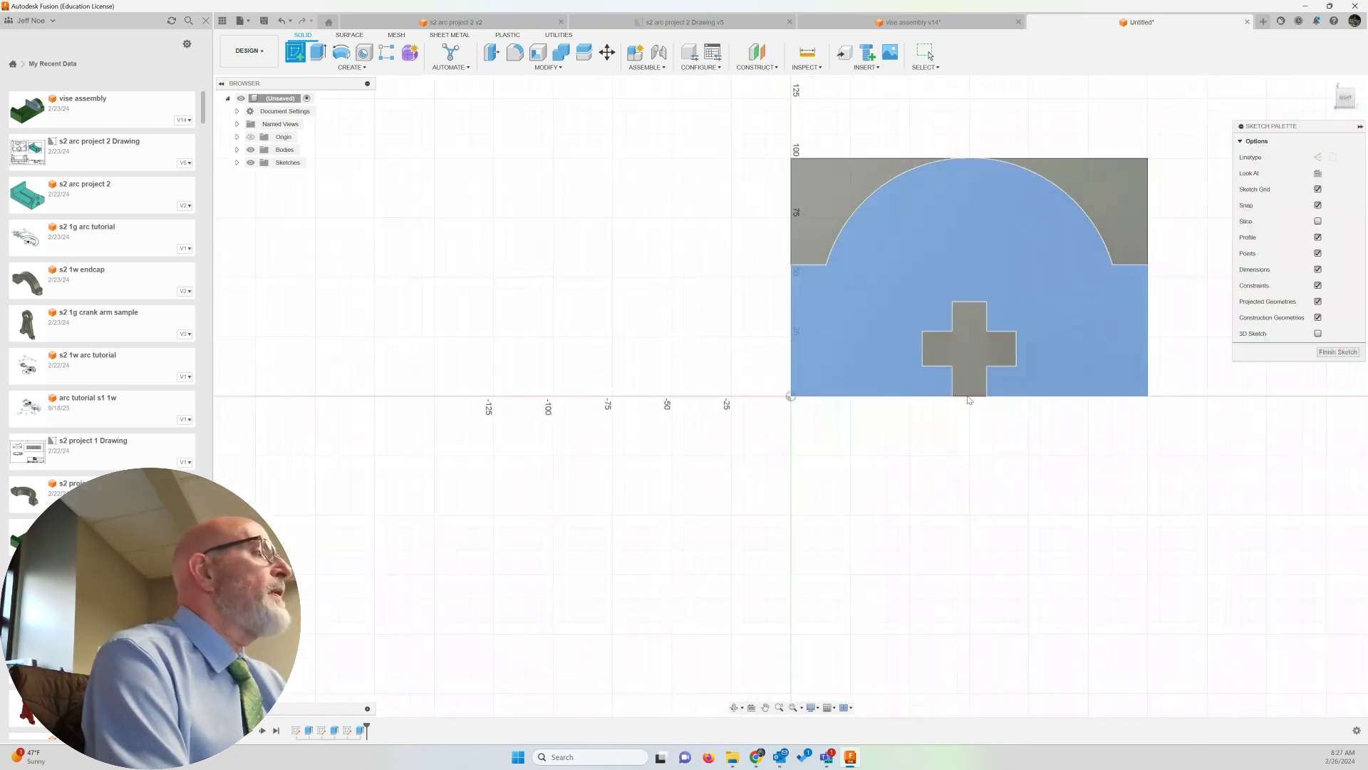
{"action": "left_click", "coordinate": [341, 68]}
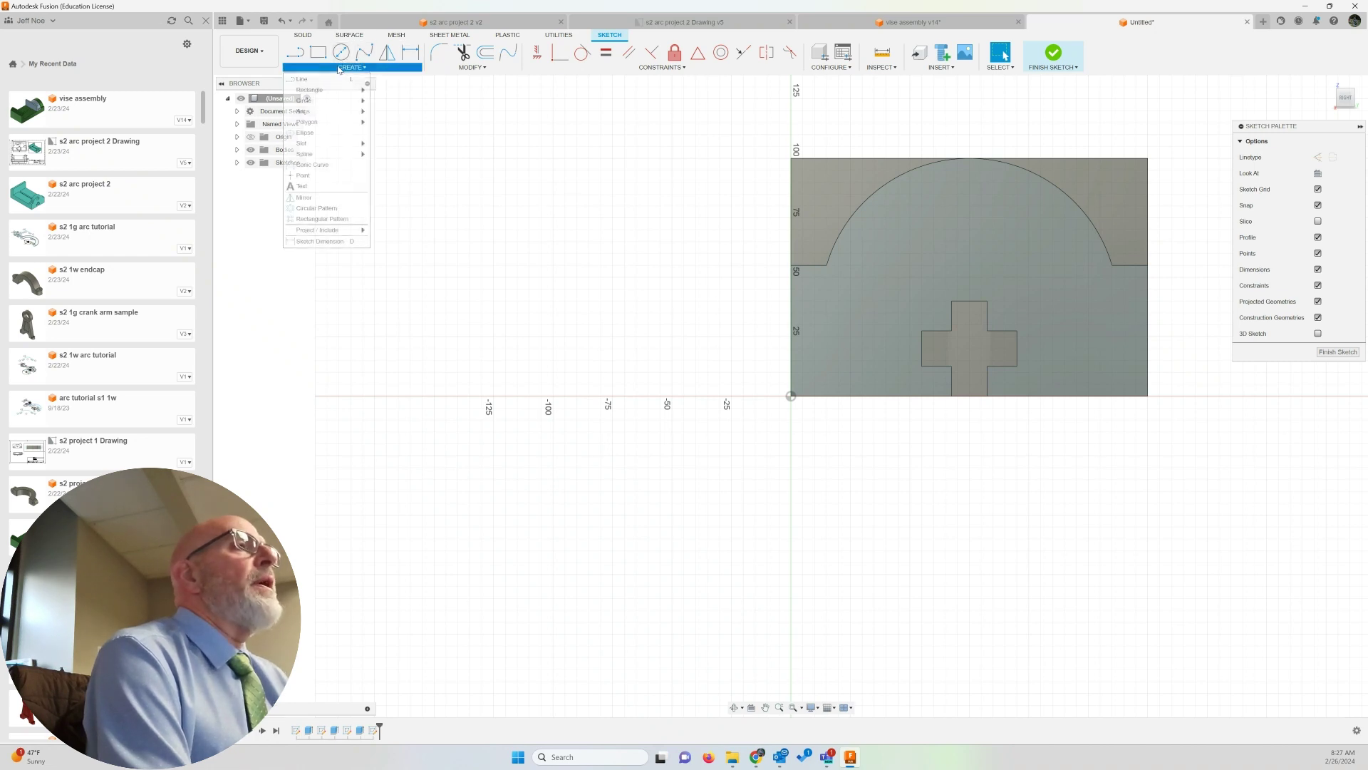
{"action": "mouse_move", "coordinate": [328, 126]}
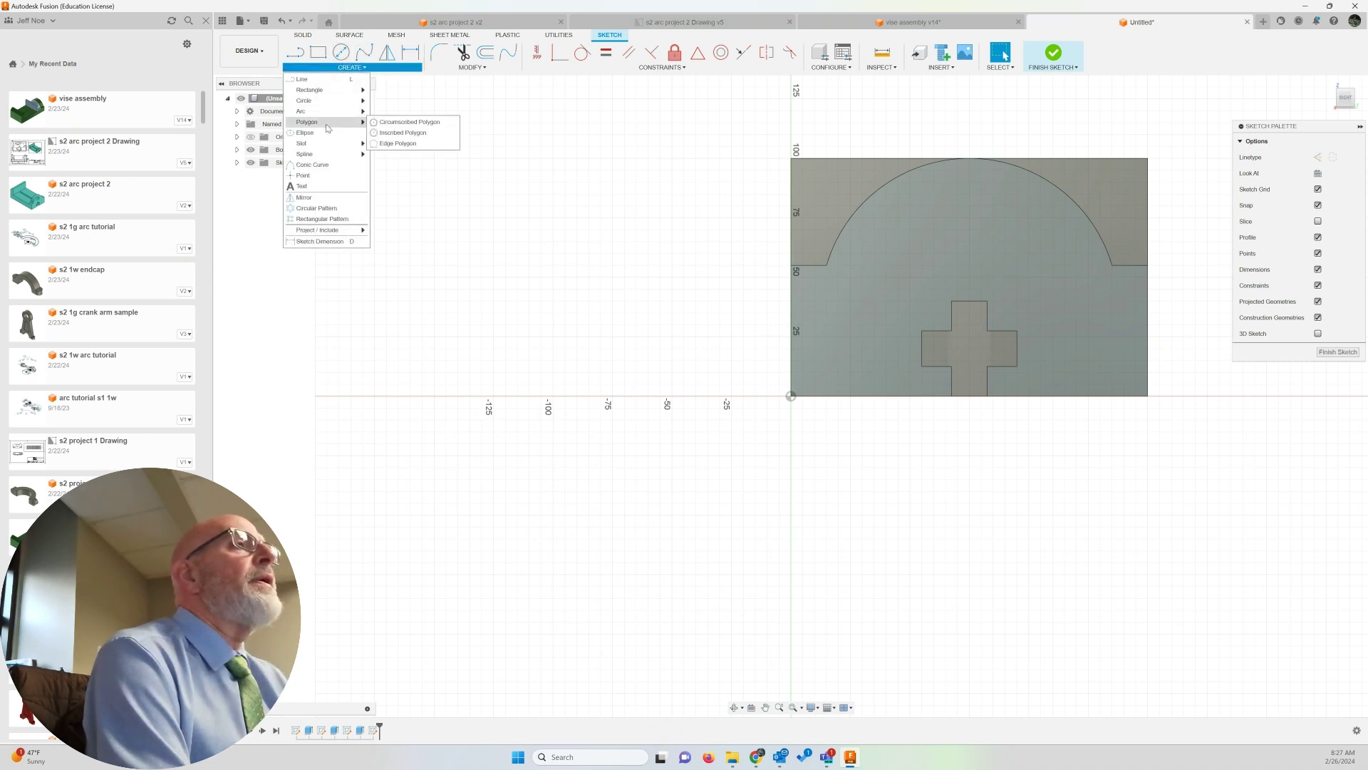
{"action": "left_click", "coordinate": [333, 176]}
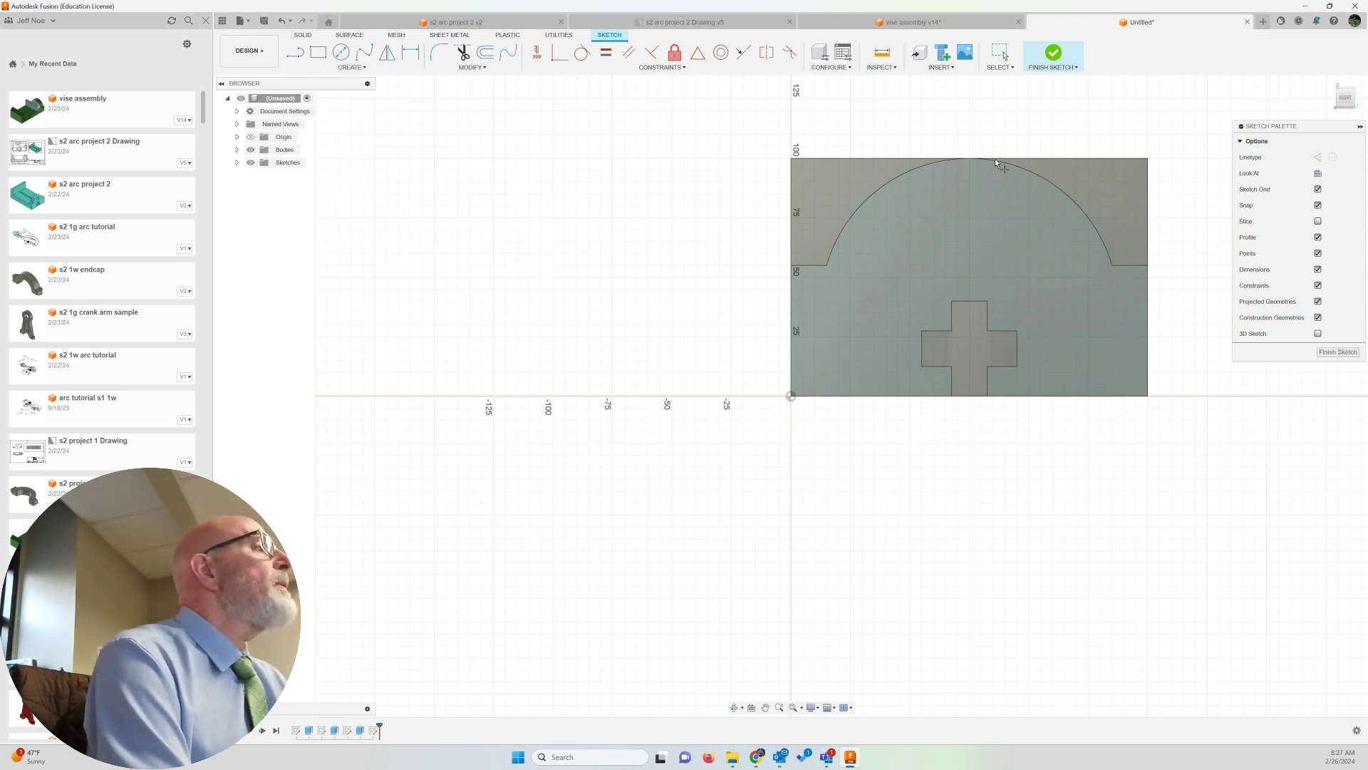
{"action": "scroll", "coordinate": [997, 160], "scroll_direction": "up", "scroll_amount": 5}
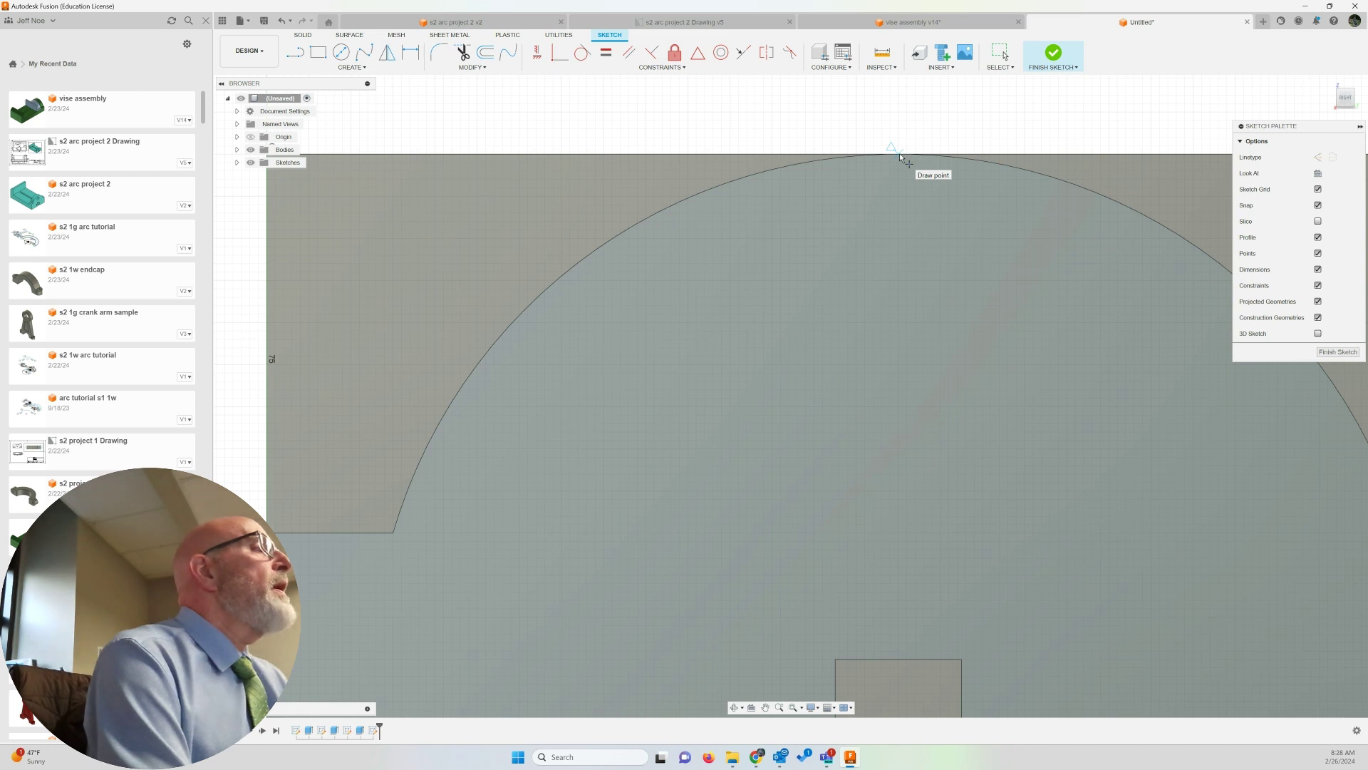
{"action": "left_click", "coordinate": [987, 69]}
{"action": "scroll", "coordinate": [962, 282], "scroll_direction": "down", "scroll_amount": 6}
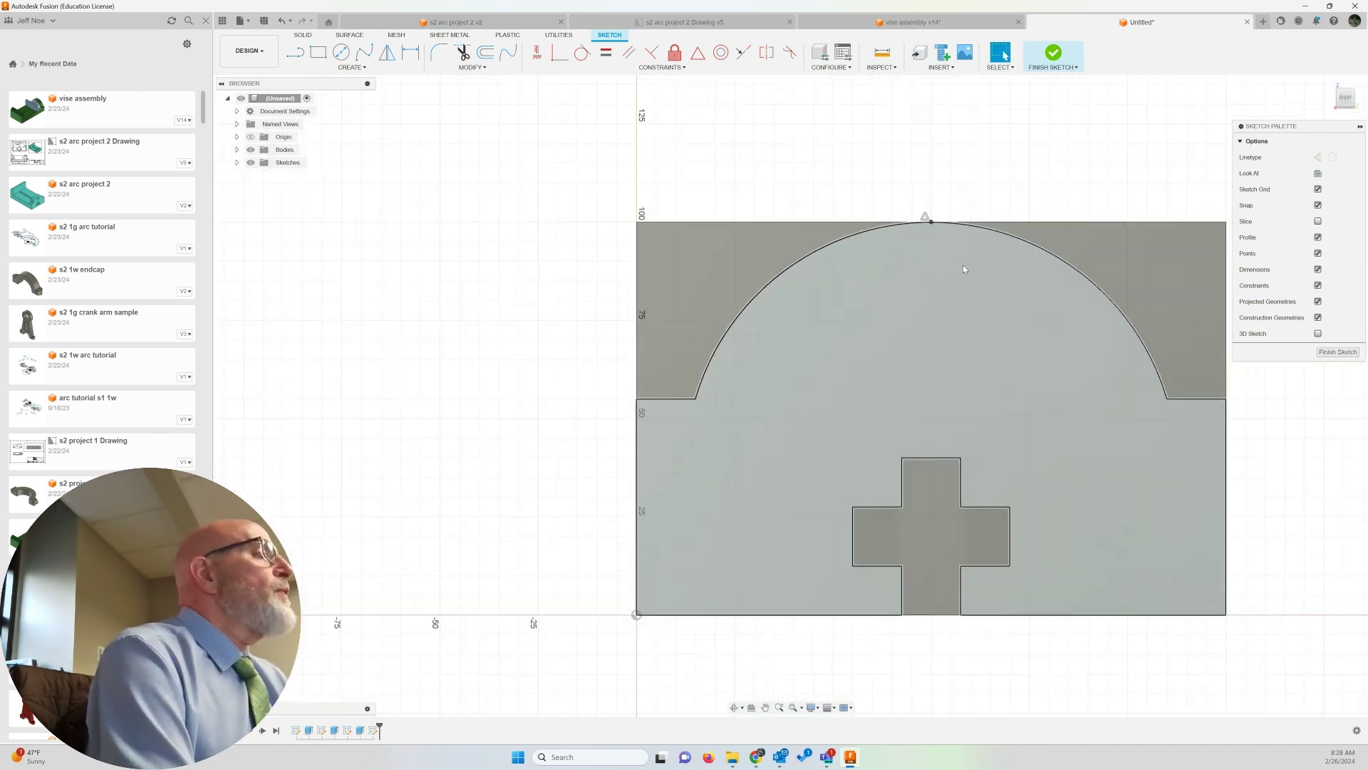
Draw a 30 mm diameter circle with its center about 30 mm below the point on the arc's crest.
{"action": "left_click", "coordinate": [341, 54]}
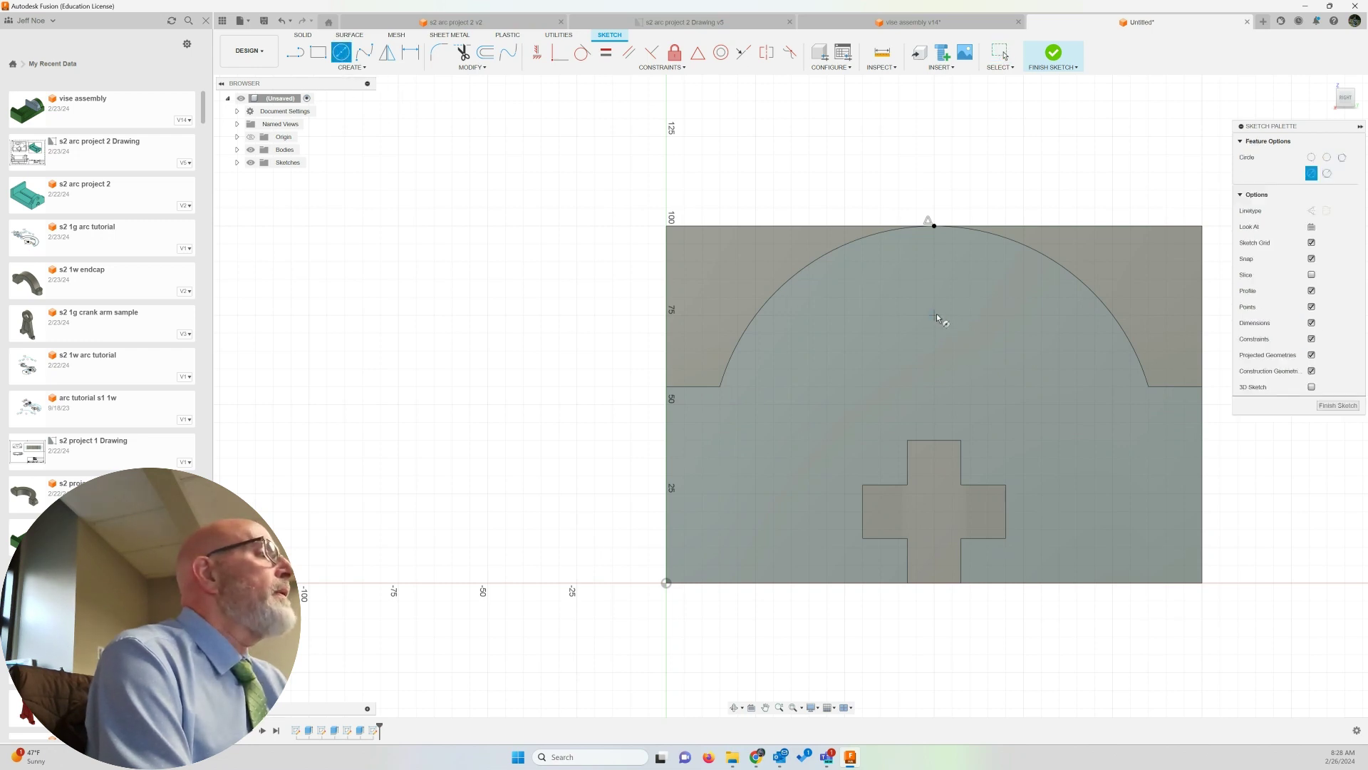
{"action": "left_click", "coordinate": [935, 332]}
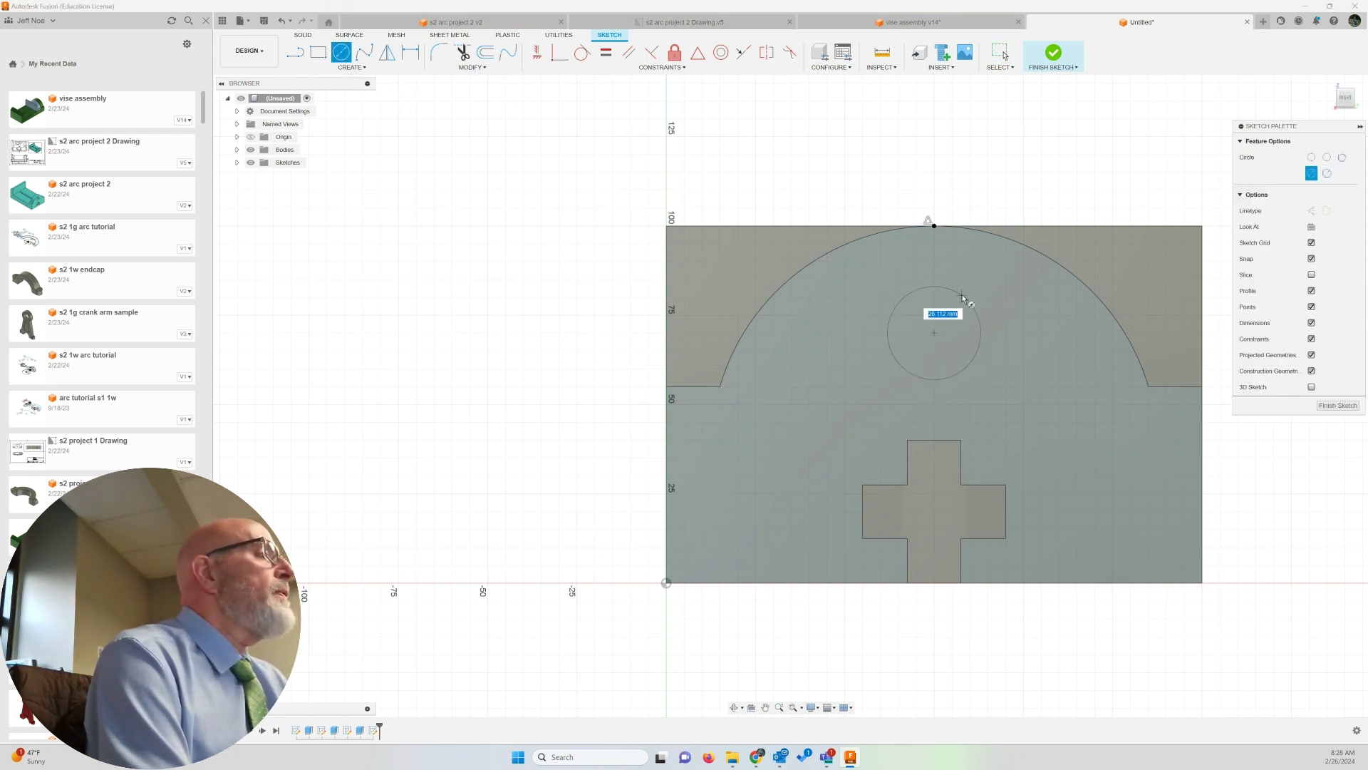
{"action": "type", "text": "30"}
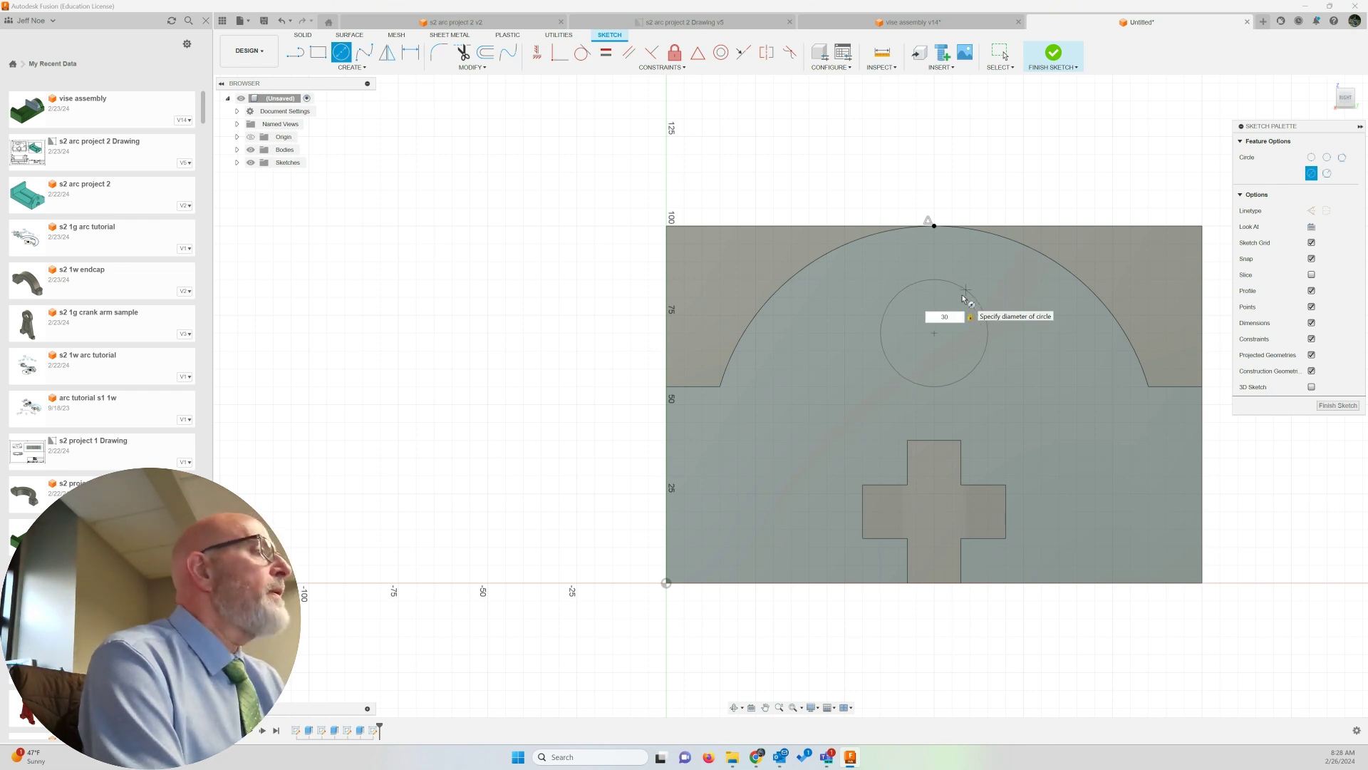
{"action": "key", "text": "Return"}
{"action": "key", "text": "Escape"}
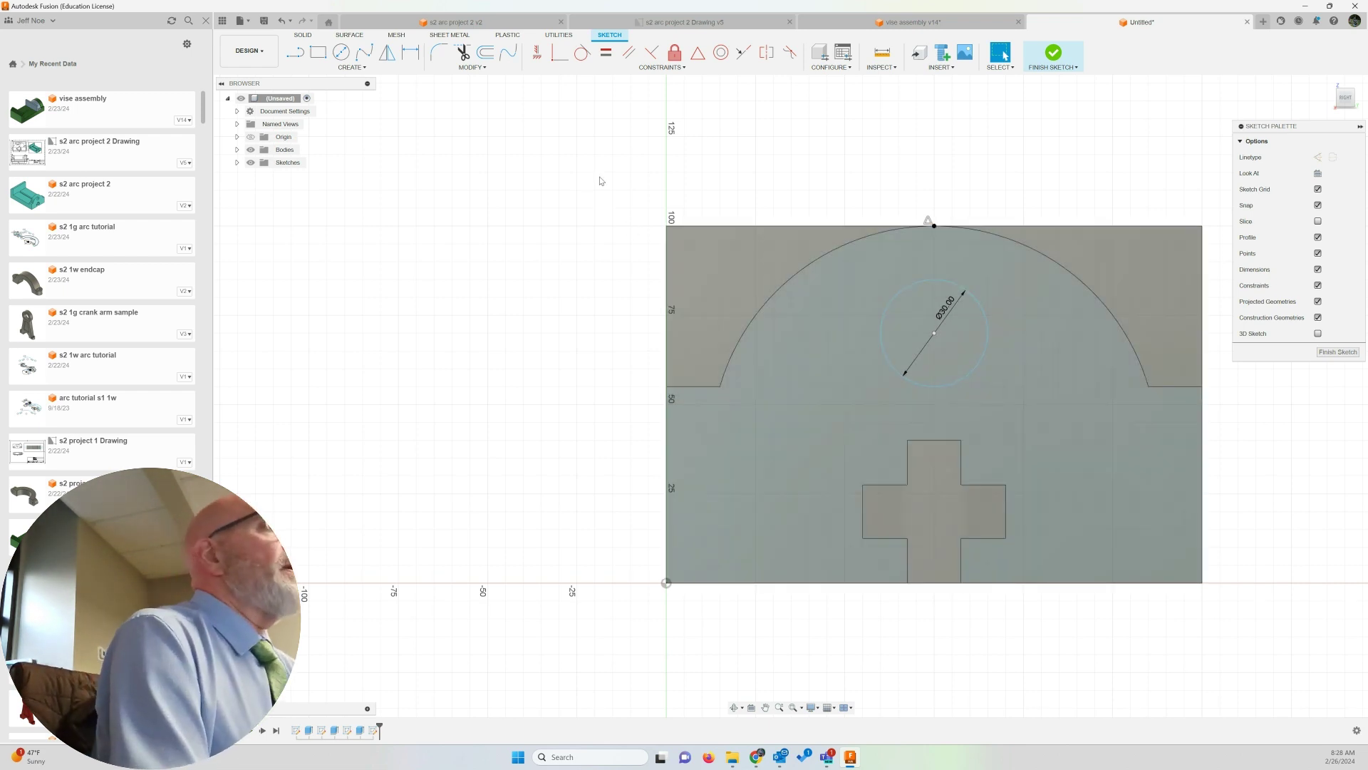
Constrain the circle's center to align vertically with the point on the arc's crest.
{"action": "left_click", "coordinate": [536, 63]}
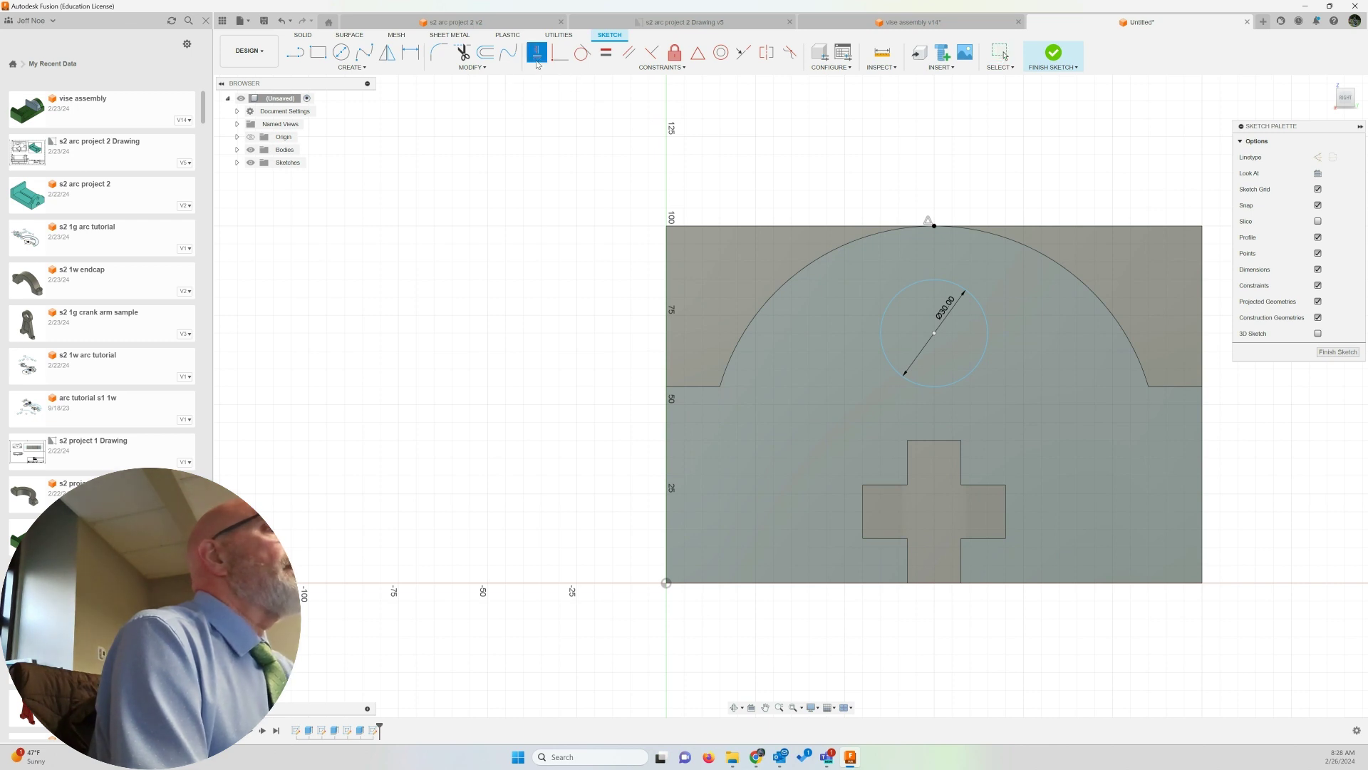
{"action": "left_click", "coordinate": [934, 334]}
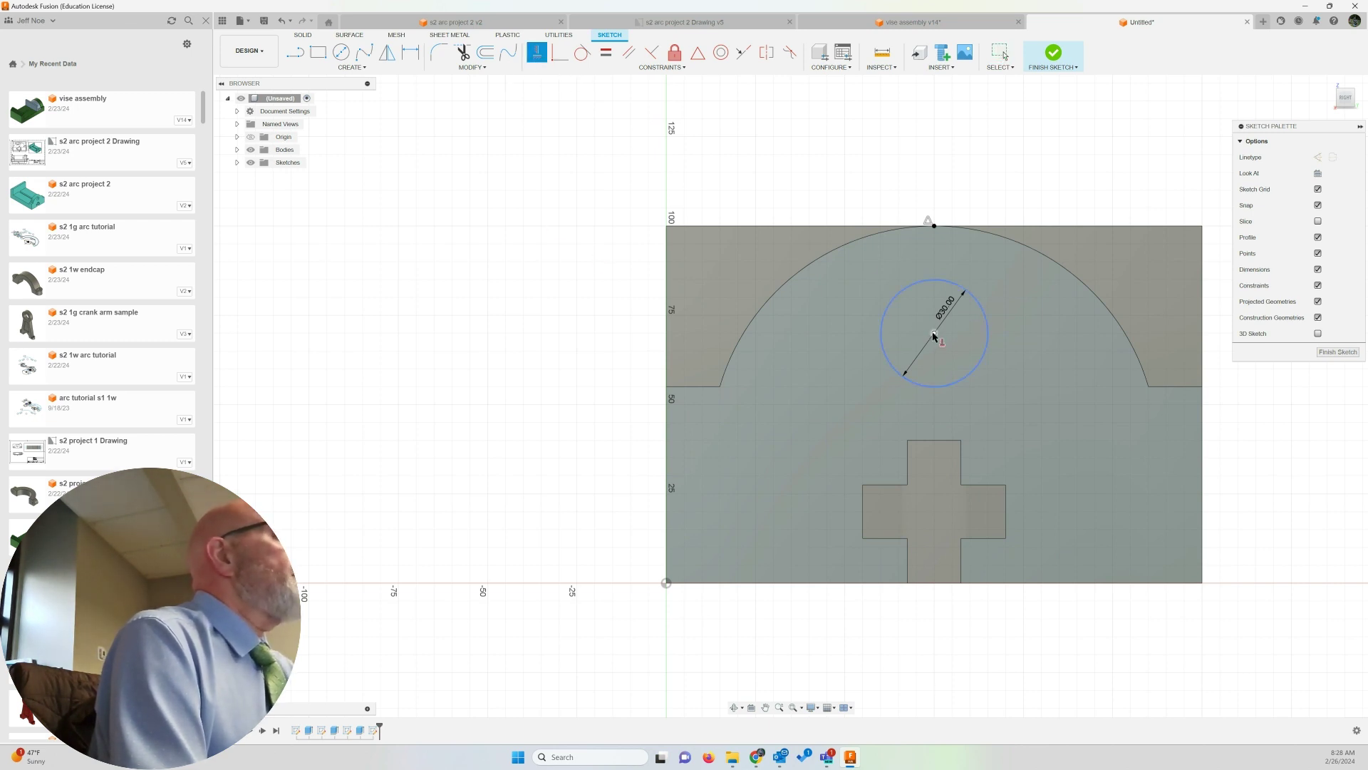
{"action": "left_click", "coordinate": [935, 228]}
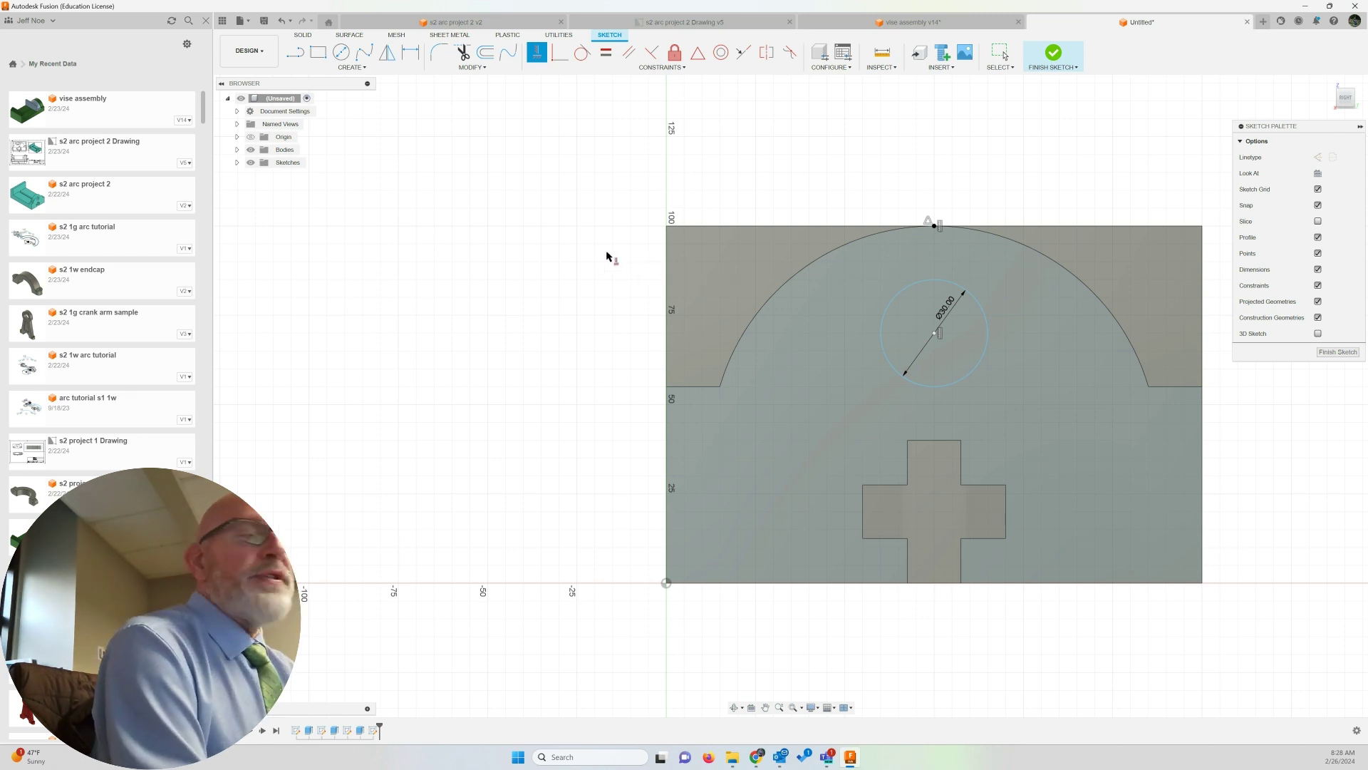
{"action": "key", "text": "Escape"}
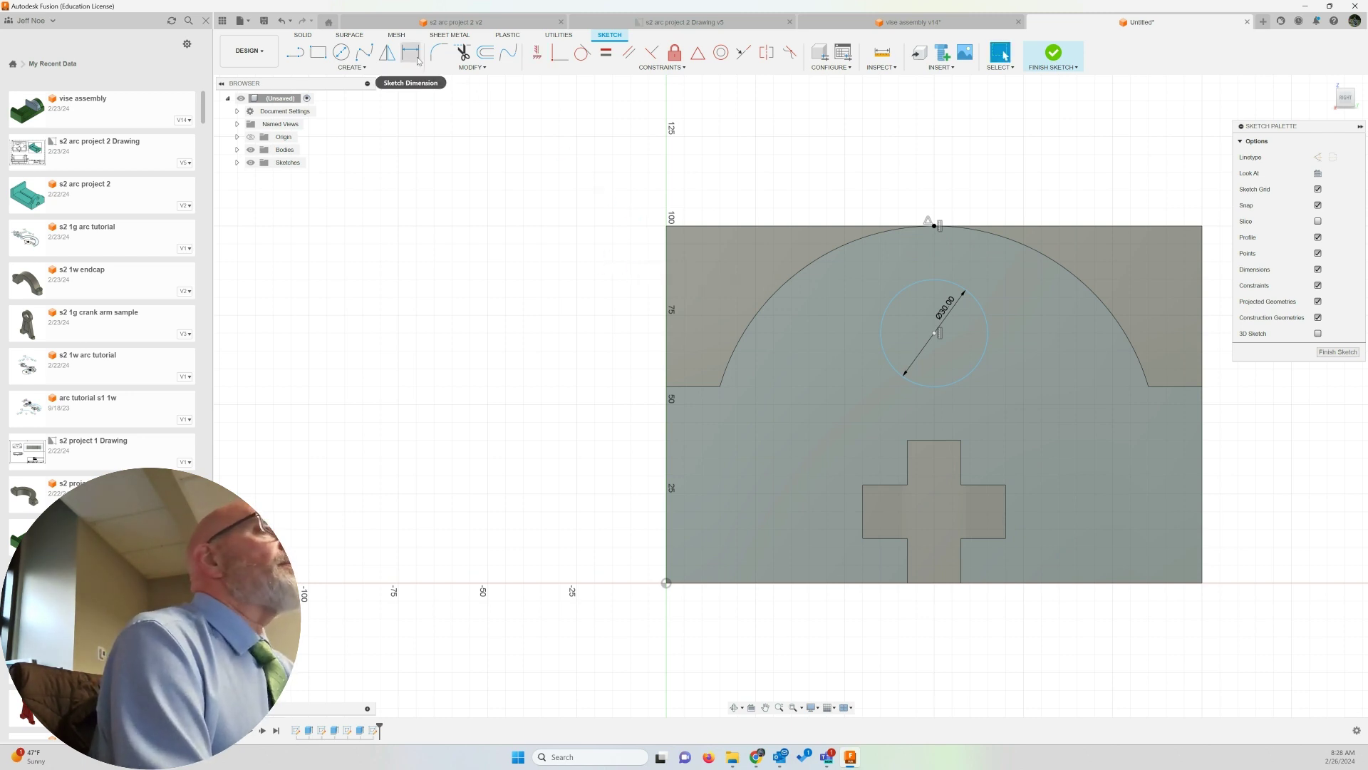
Dimension the circle's center 25 mm below the point on the arc's crest and finish the sketch.
{"action": "left_click", "coordinate": [410, 52]}
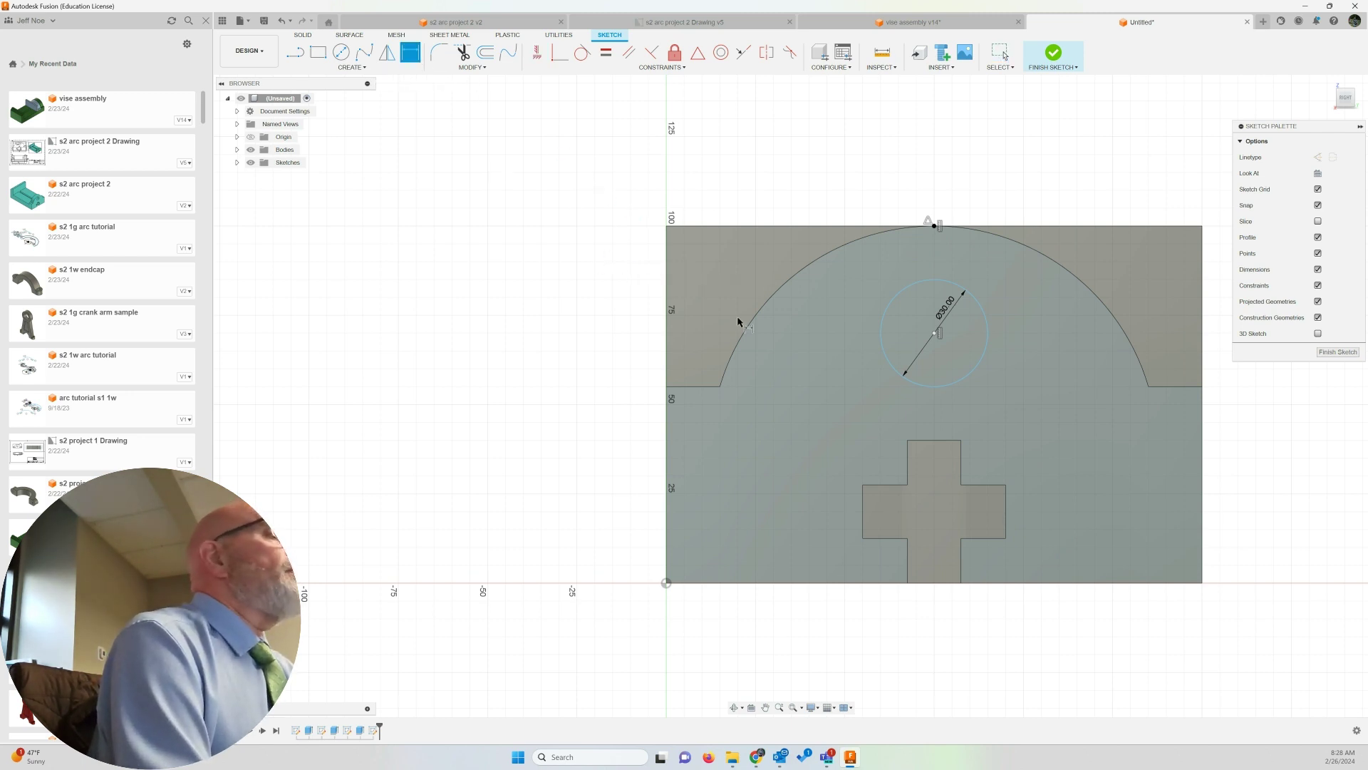
{"action": "left_click", "coordinate": [936, 333]}
{"action": "left_click", "coordinate": [934, 227]}
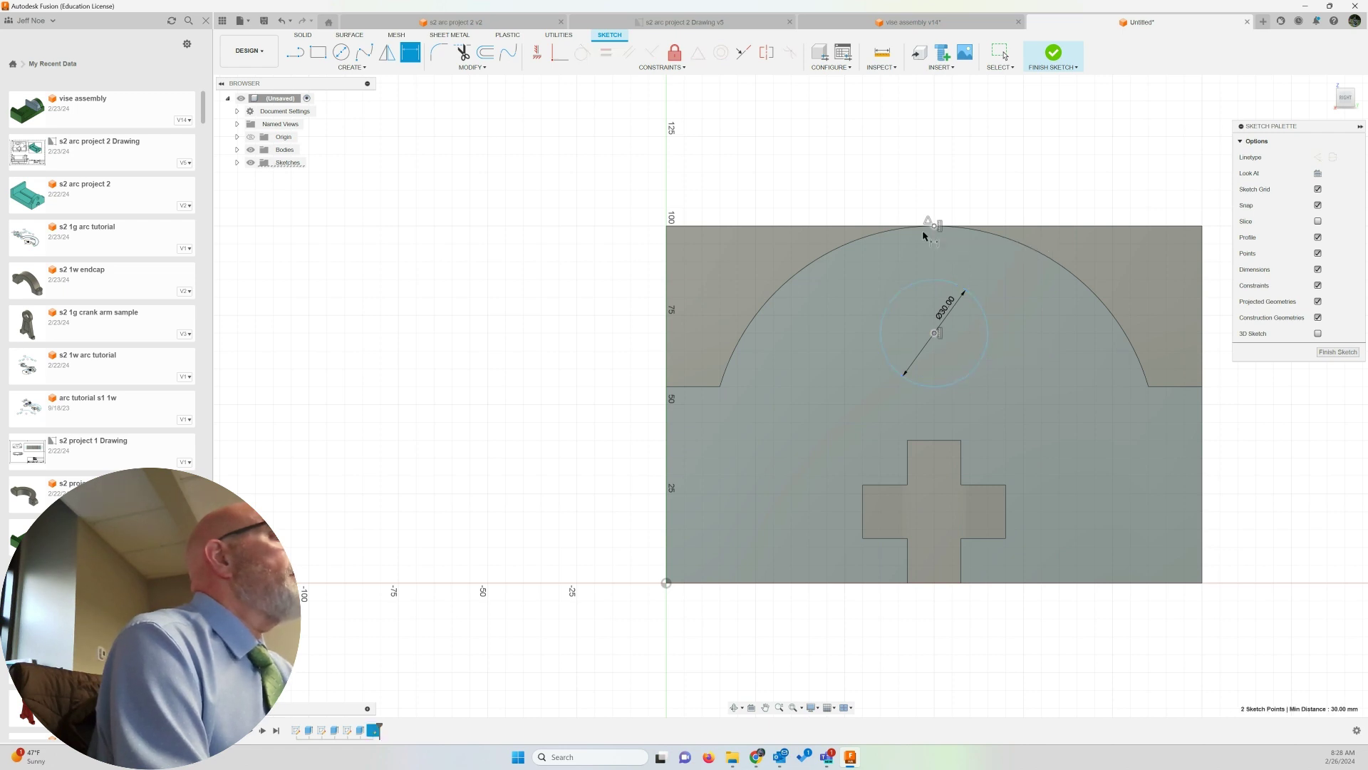
{"action": "left_click", "coordinate": [816, 269]}
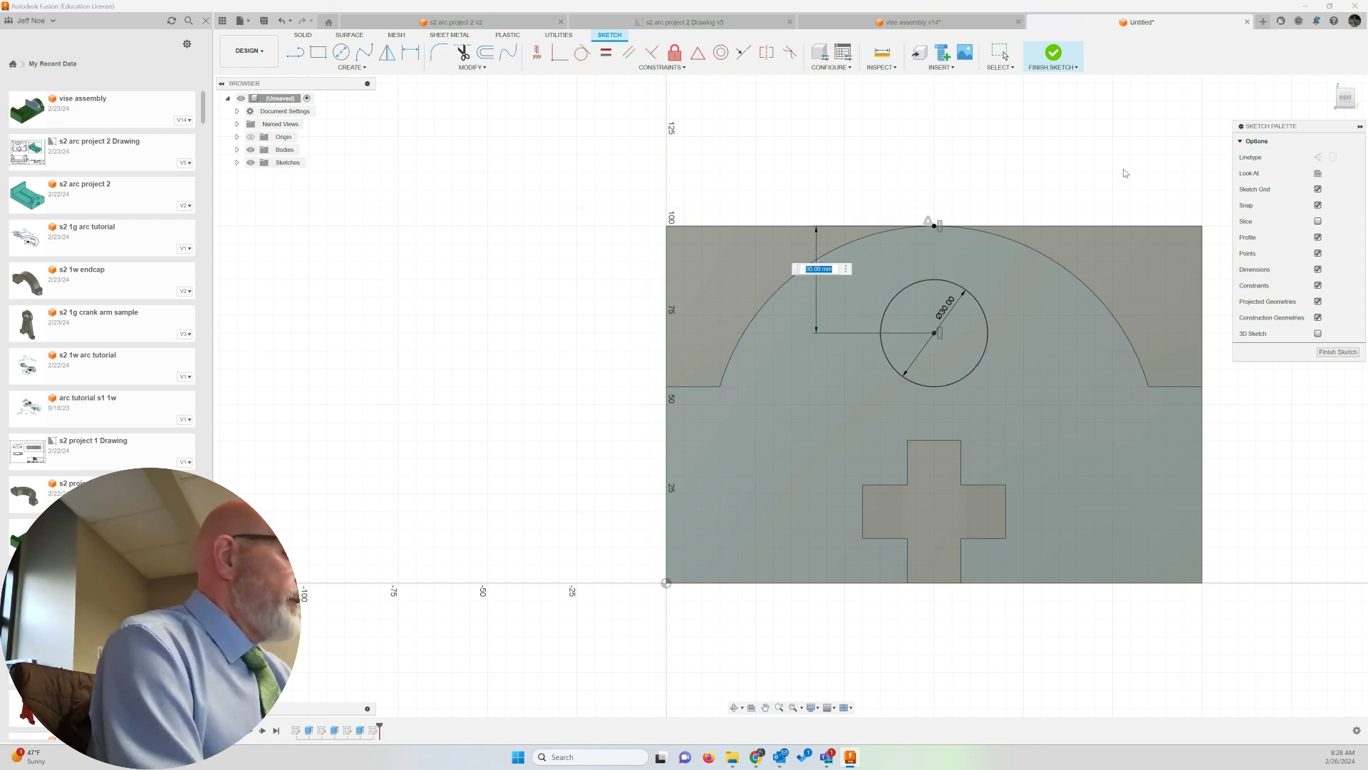
{"action": "type", "text": "25"}
{"action": "key", "text": "Return"}
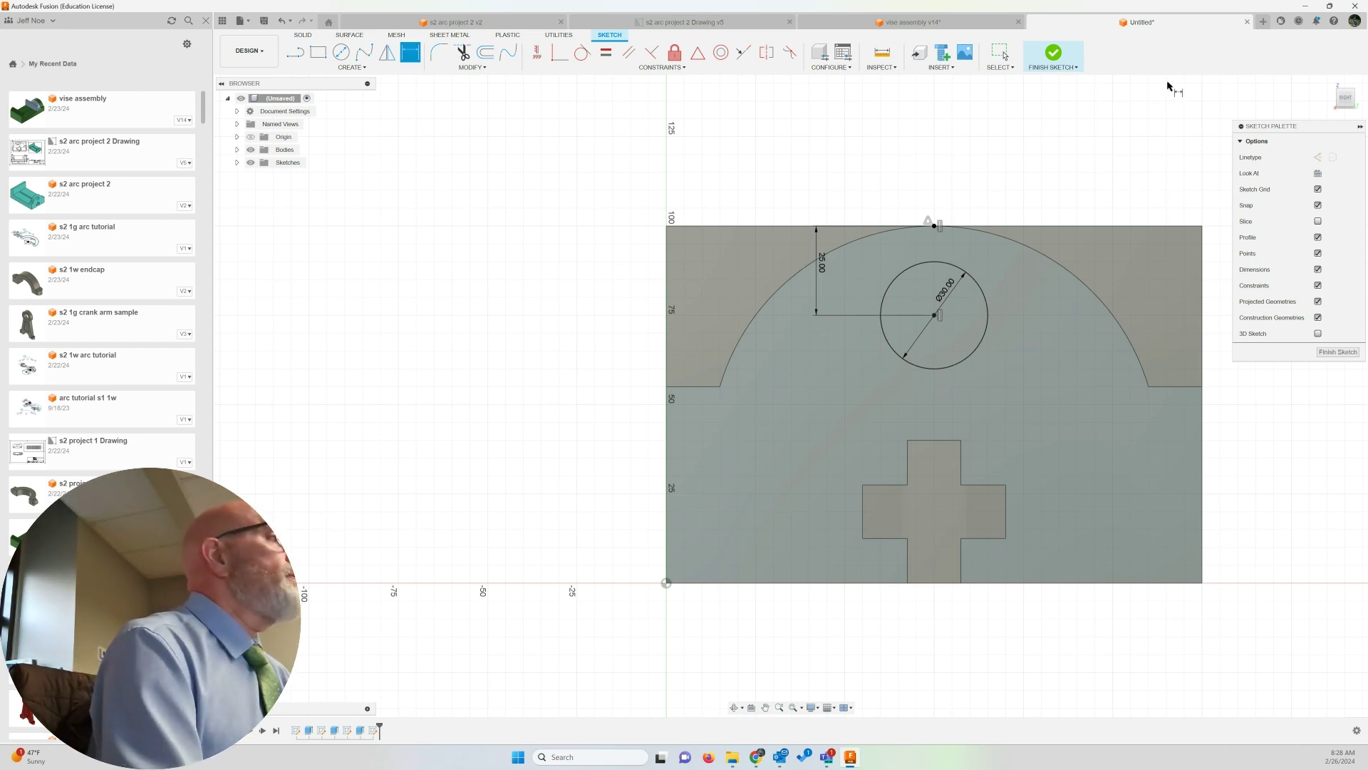
{"action": "left_click", "coordinate": [1054, 55]}
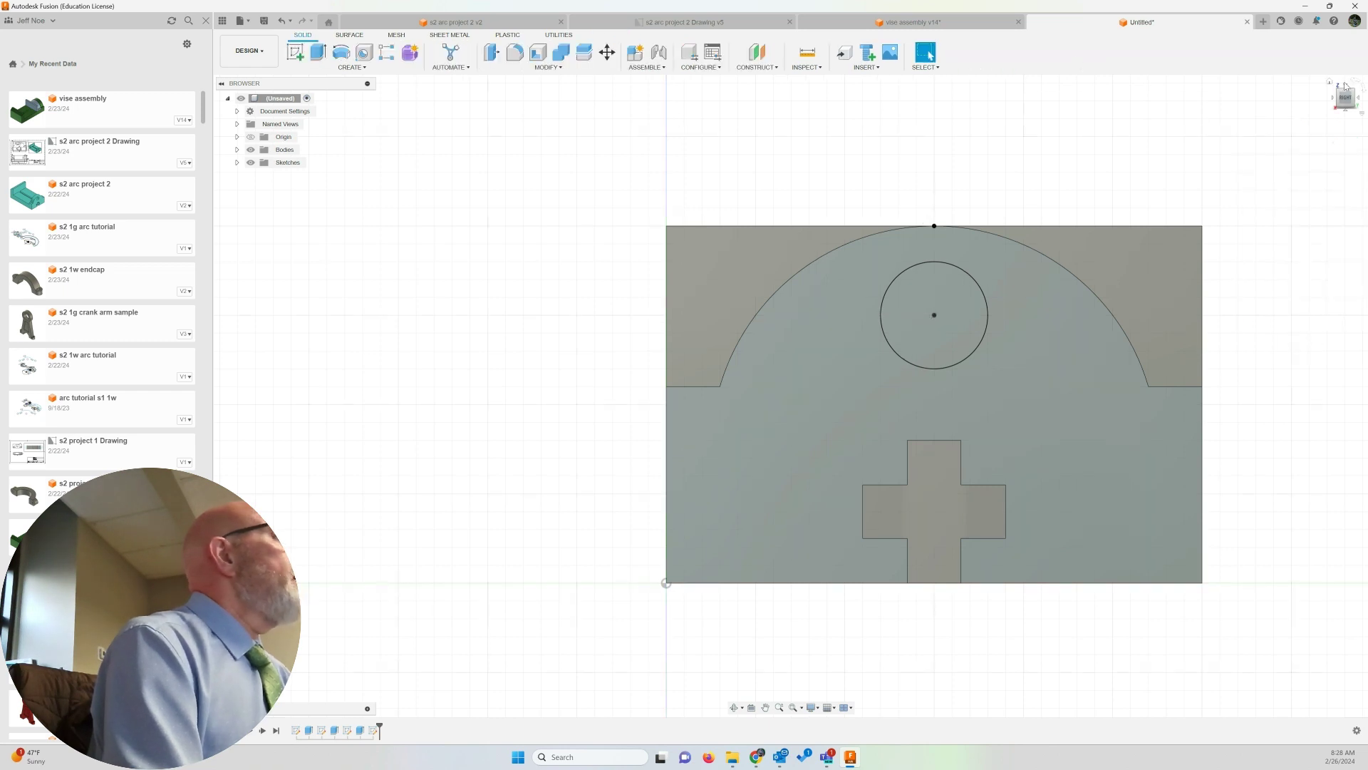
{"action": "left_click", "coordinate": [1330, 84]}
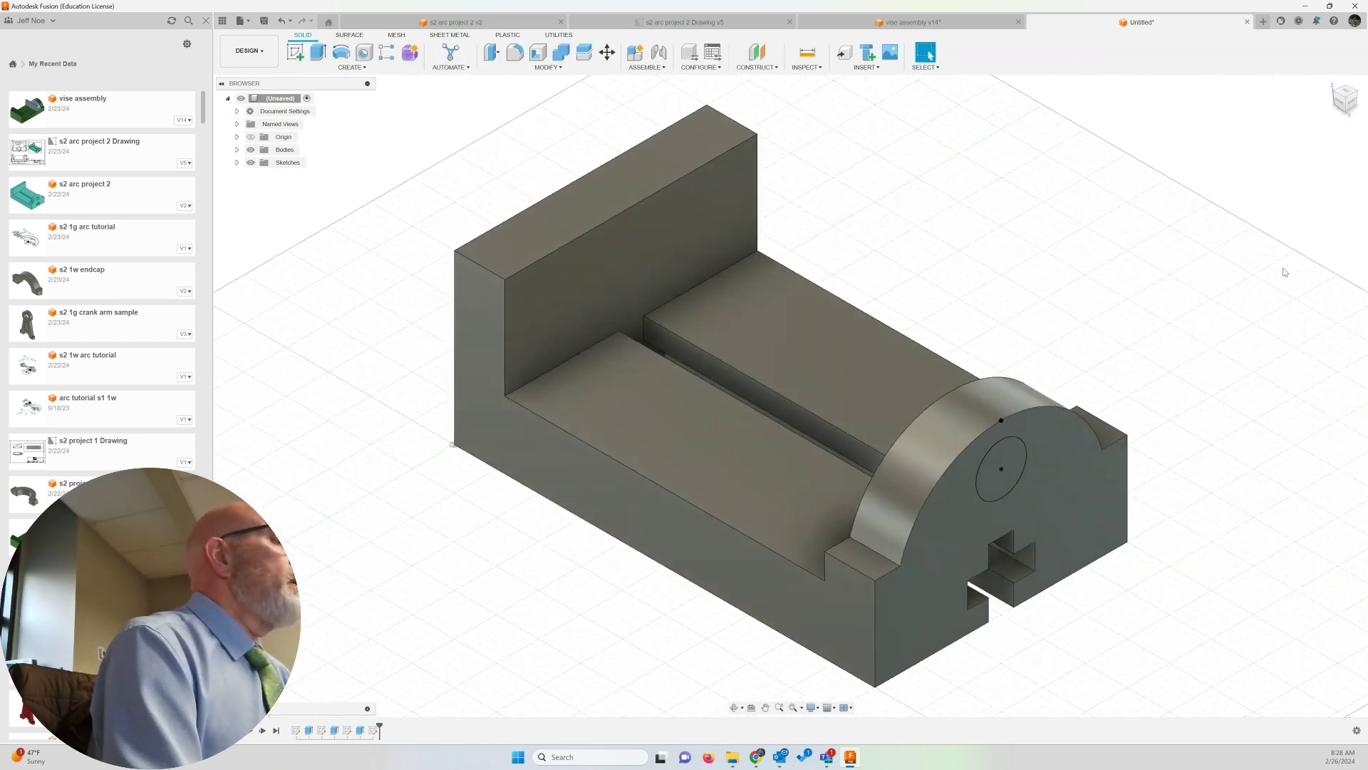
{"action": "key", "text": "e"}
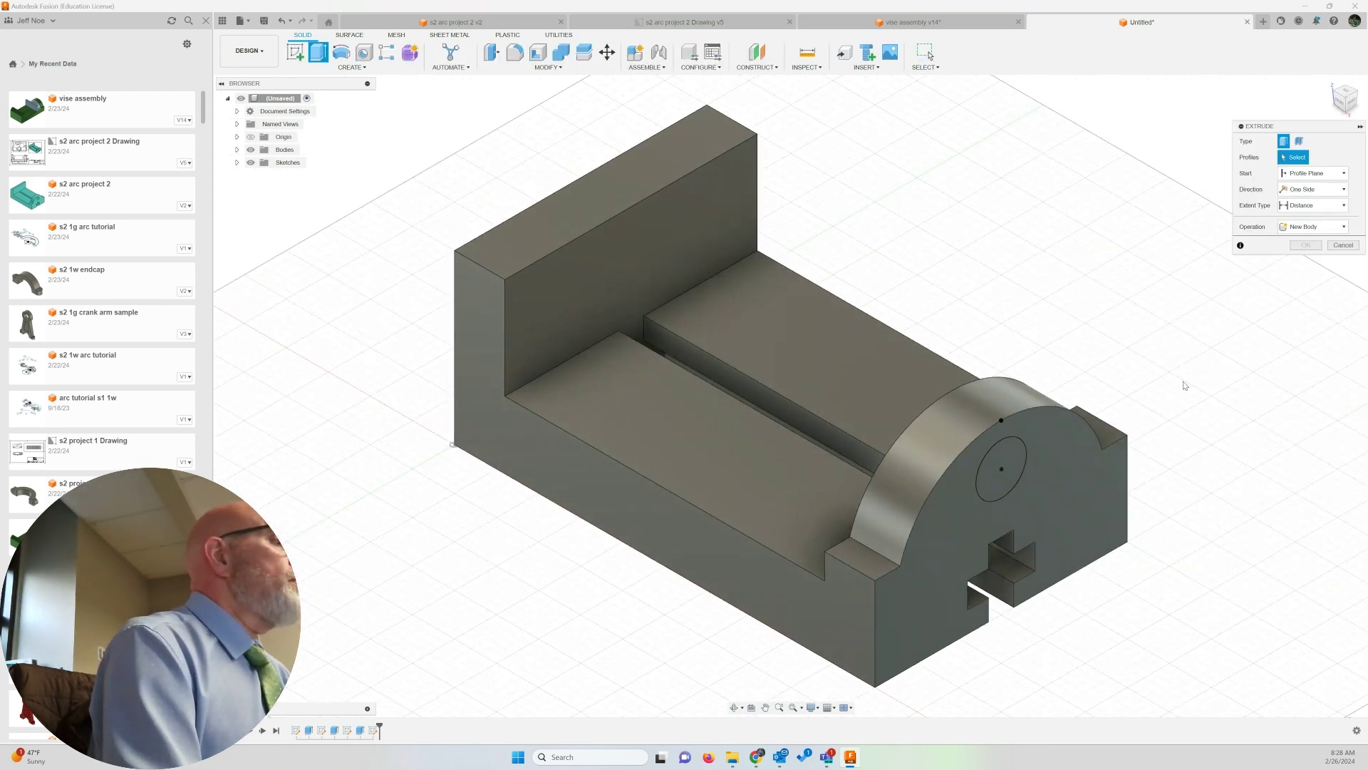
{"action": "left_click", "coordinate": [998, 472]}
{"action": "left_click", "coordinate": [926, 463]}
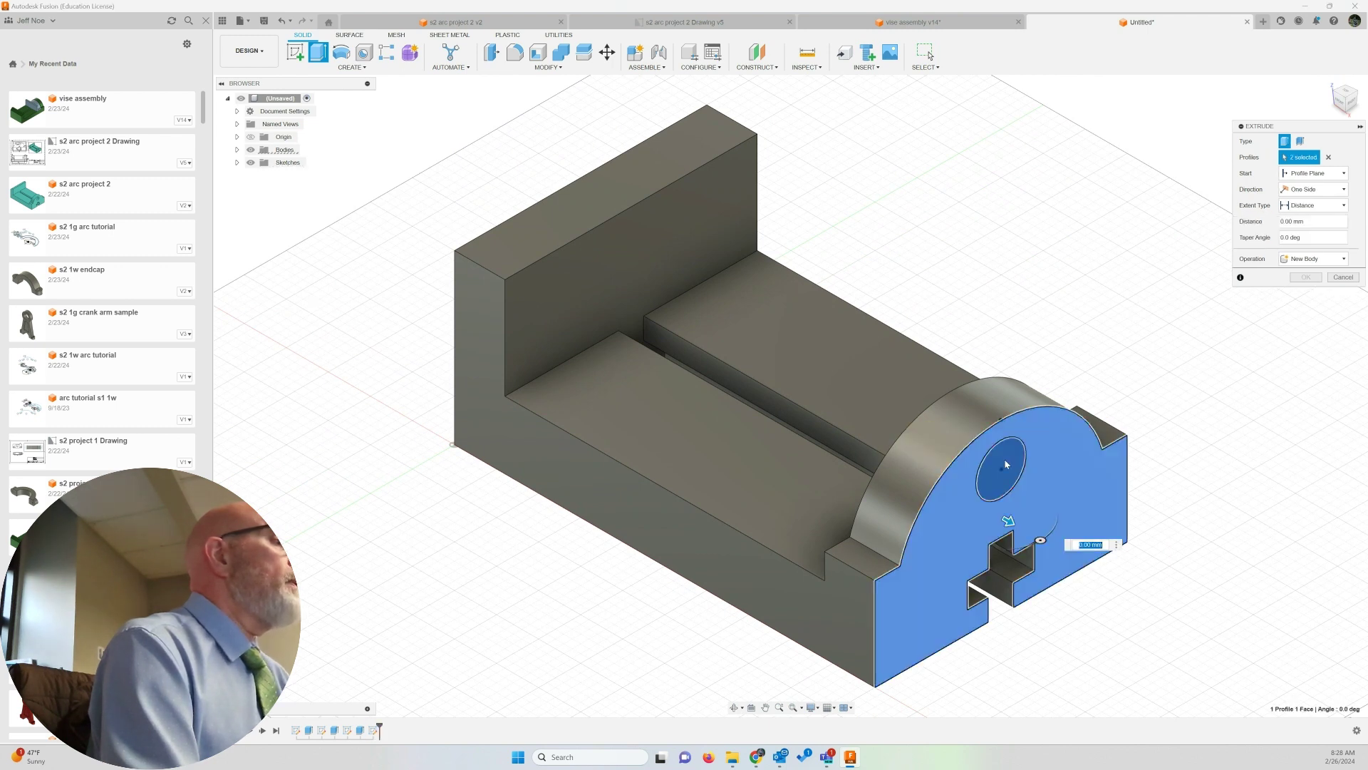
{"action": "key", "text": "Escape"}
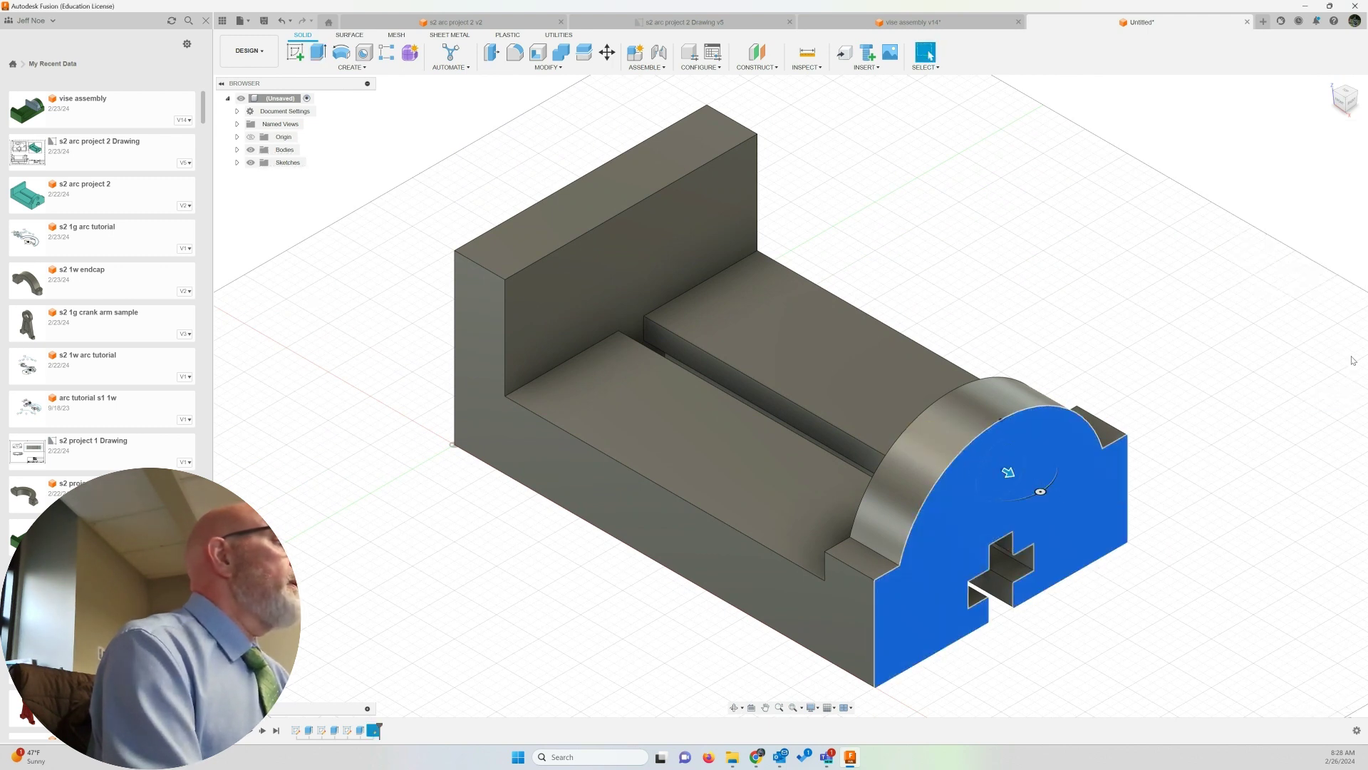
Extrude the 30 mm circle as a 70 mm deep cut inward through the arched wall.
{"action": "left_click", "coordinate": [319, 52]}
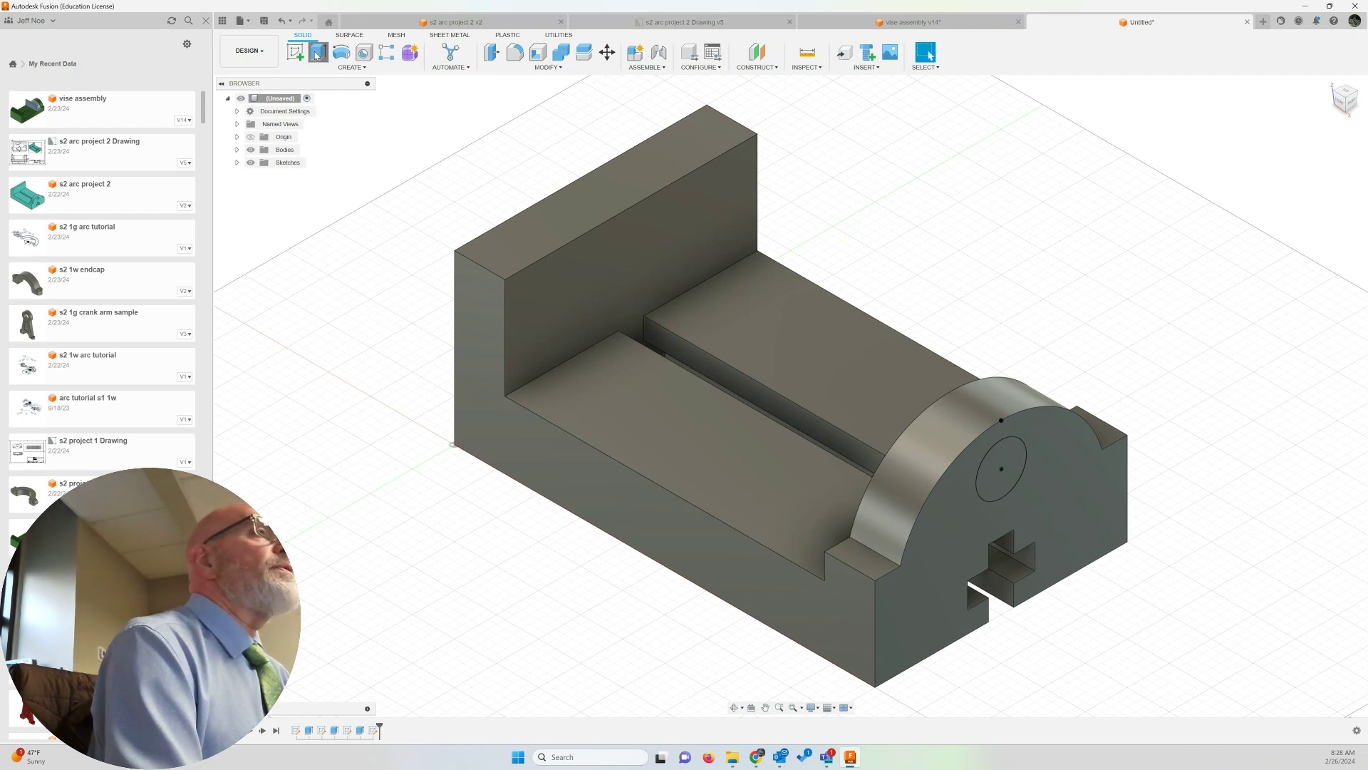
{"action": "left_click", "coordinate": [996, 478]}
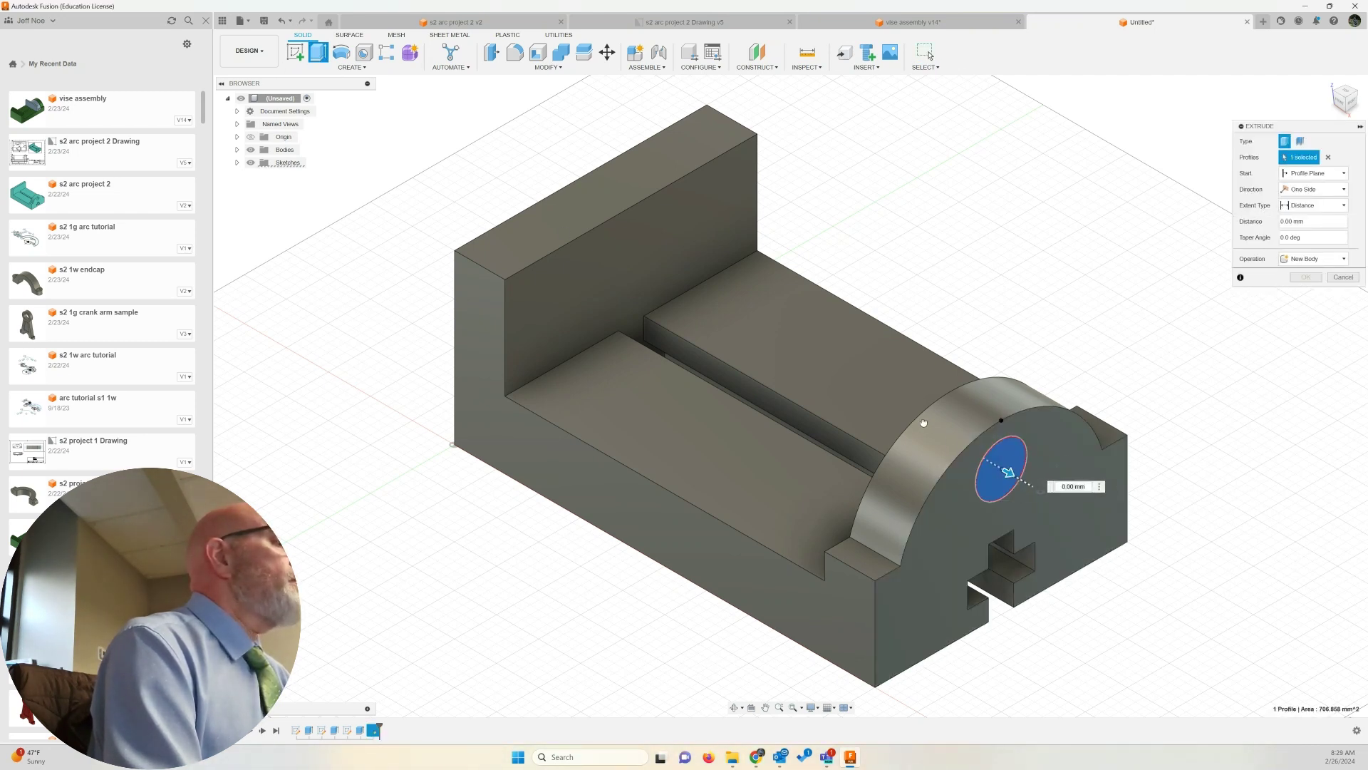
{"action": "left_click_drag", "start_coordinate": [1010, 472], "coordinate": [893, 407]}
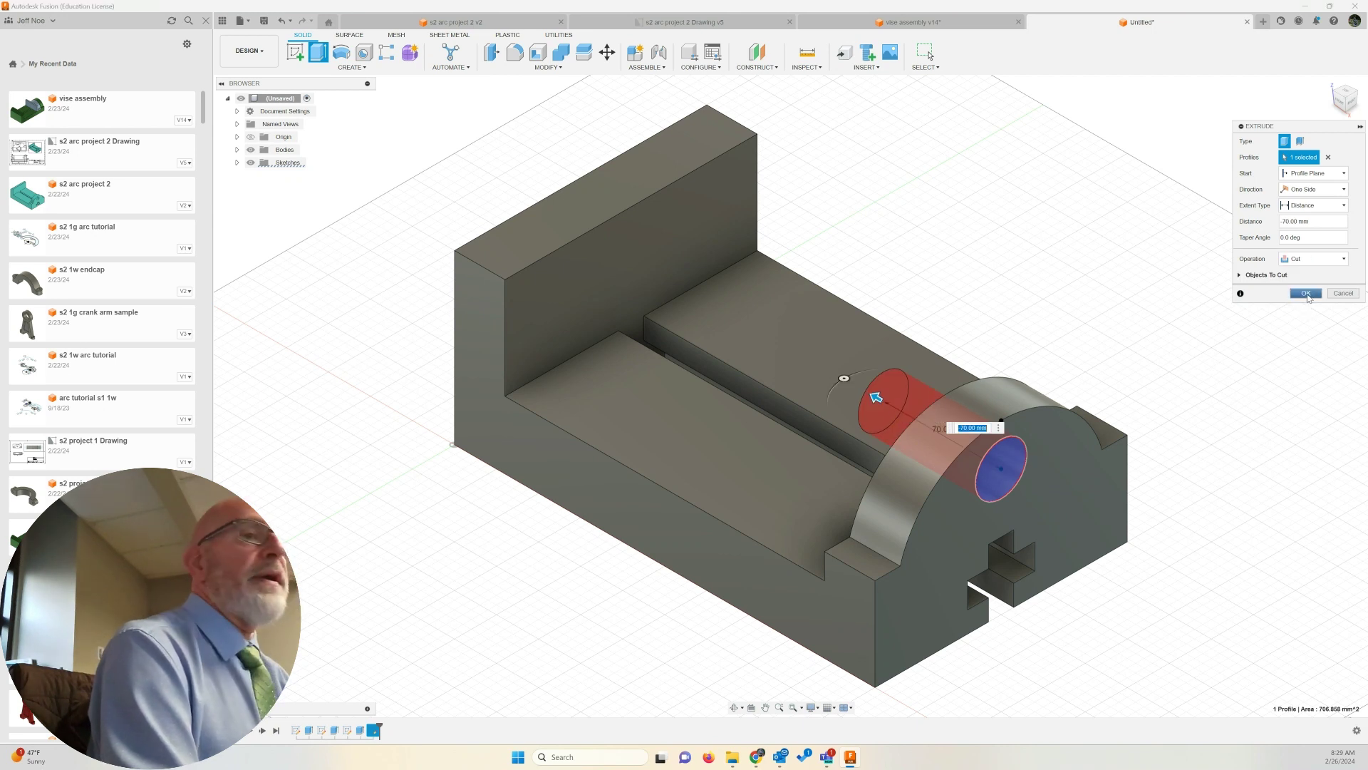
{"action": "left_click", "coordinate": [1307, 293]}
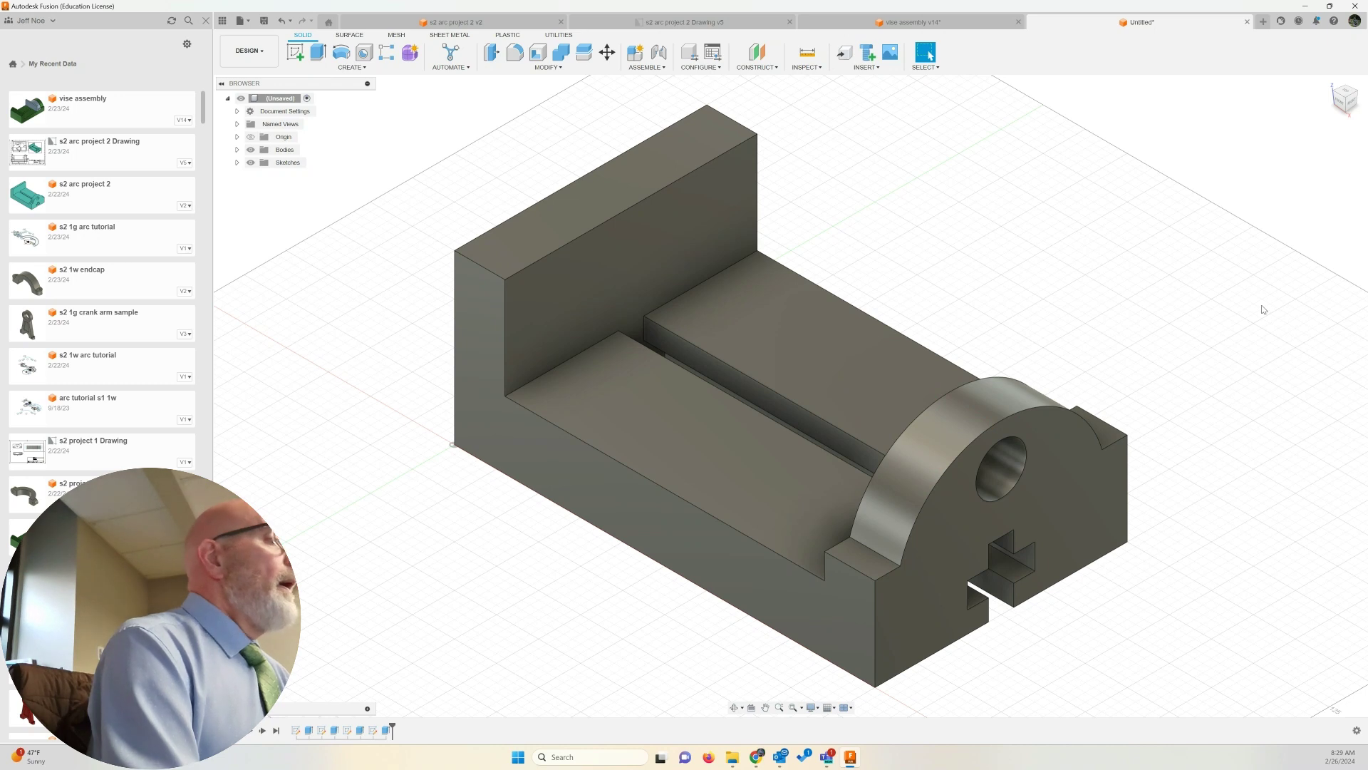